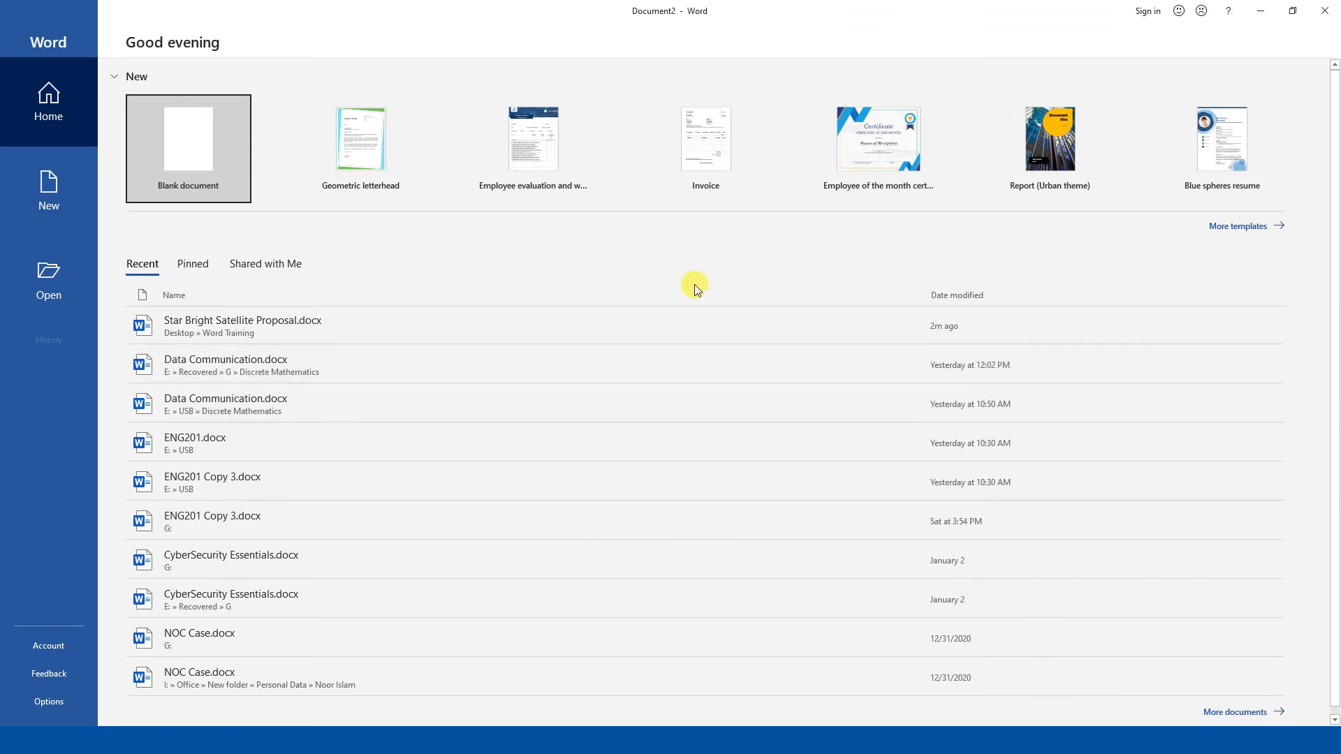
Open Star Bright Satellite Proposal.docx from the recent documents and show the Navigation pane
click(617, 328)
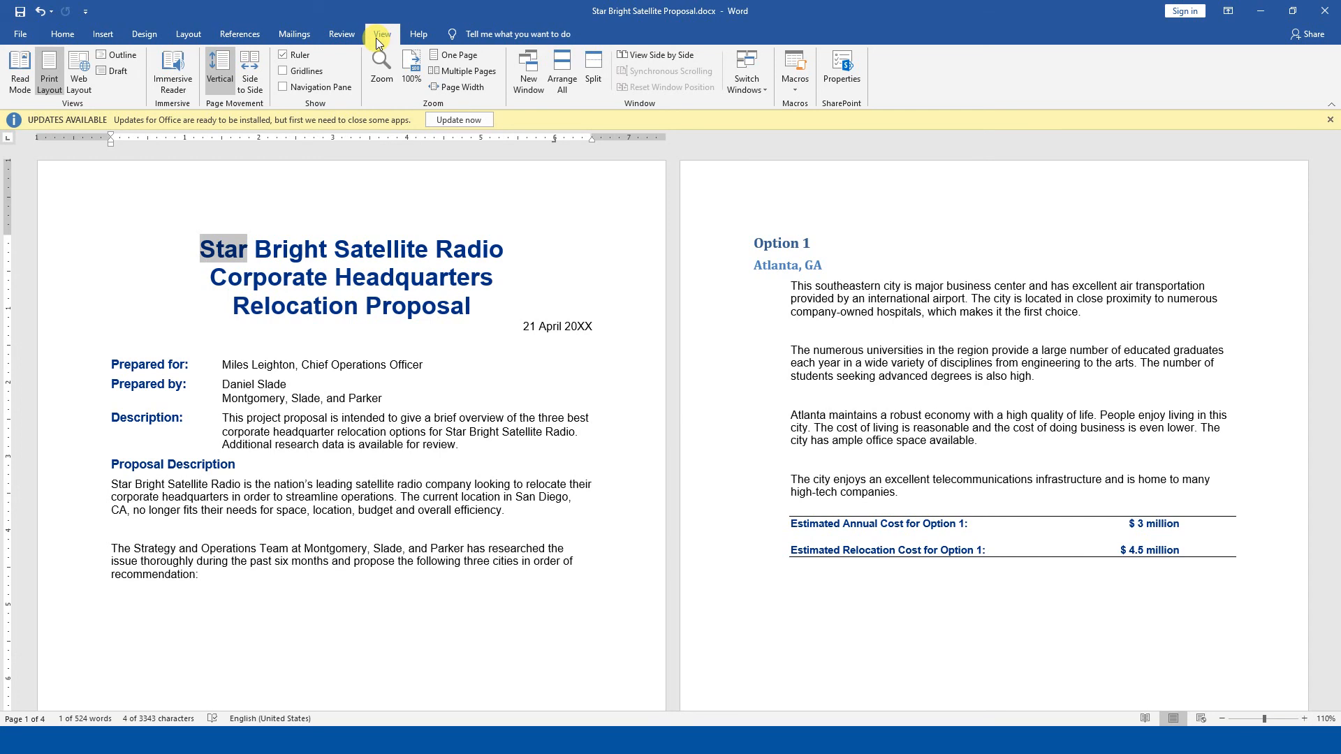
click(310, 87)
click(146, 176)
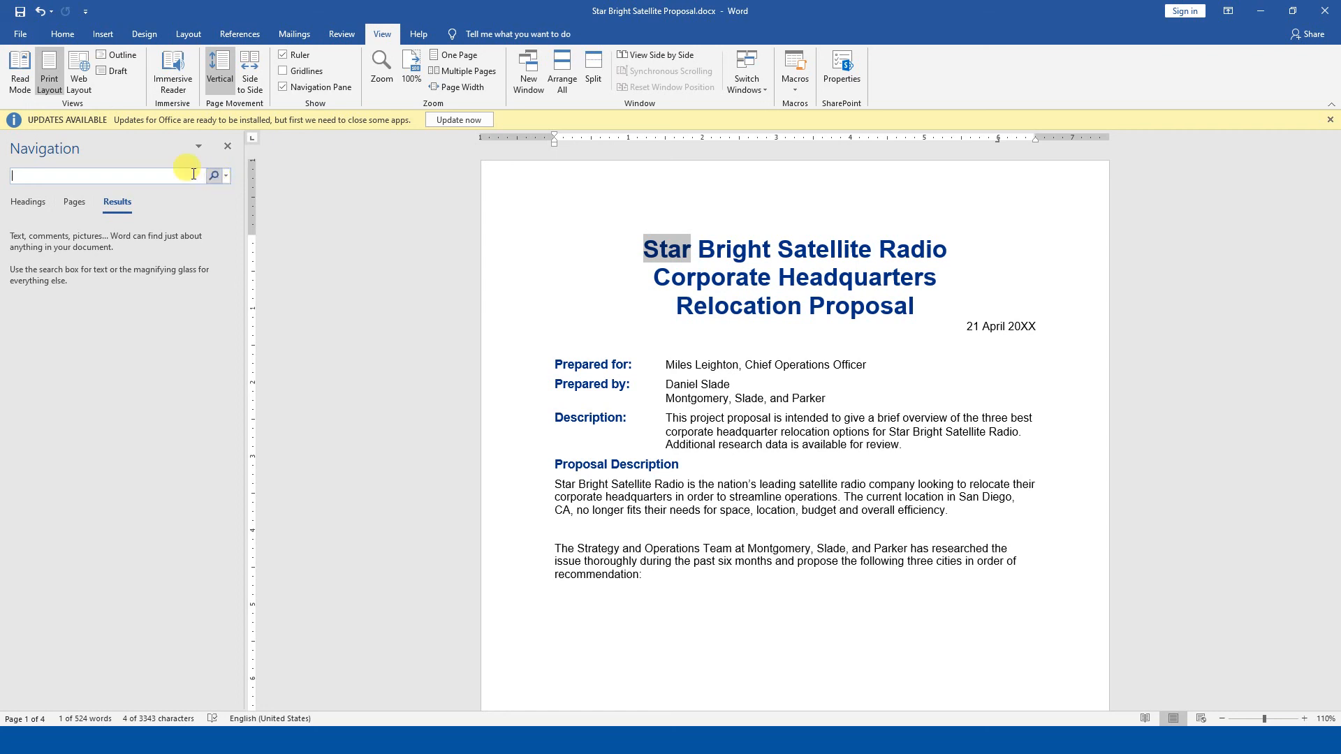
Search the document for "Star" with the results list shown
click(111, 204)
click(95, 178)
text(Star)
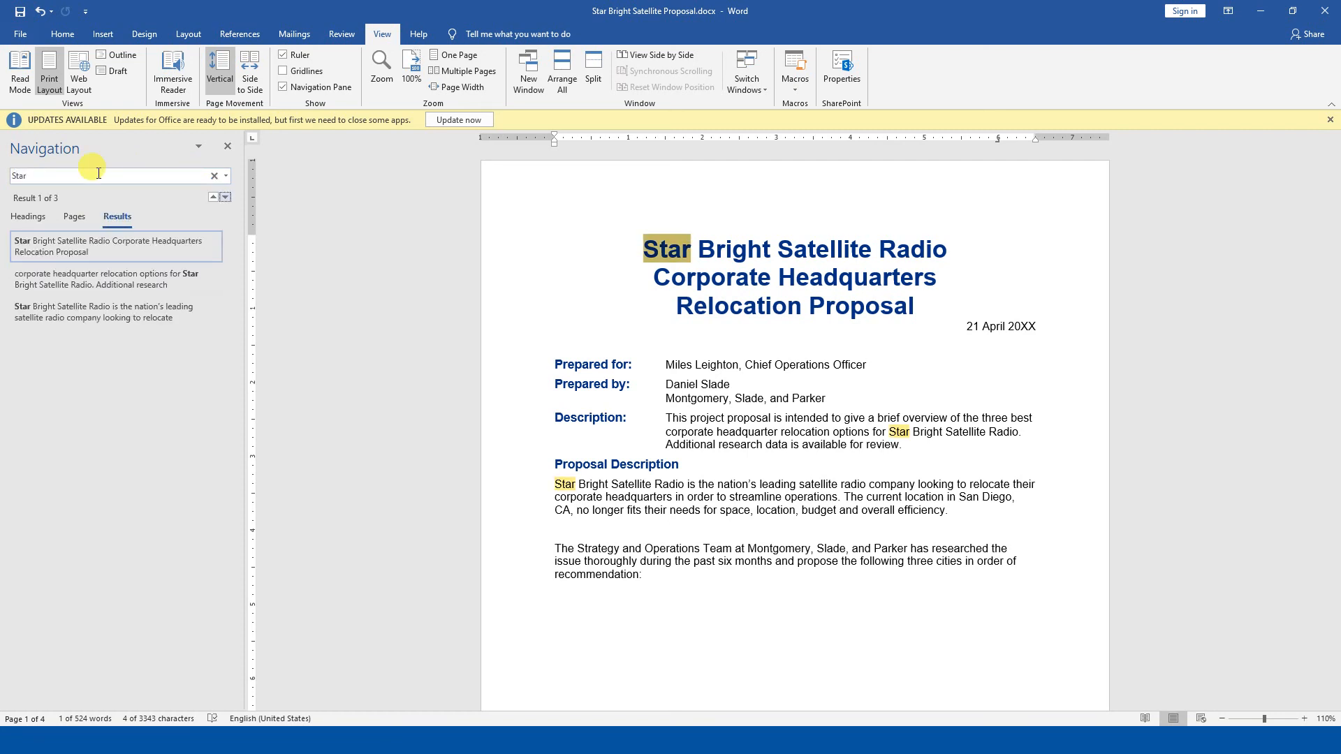
Review the "Star" matches by heading, as a results list and as page thumbnails
click(28, 217)
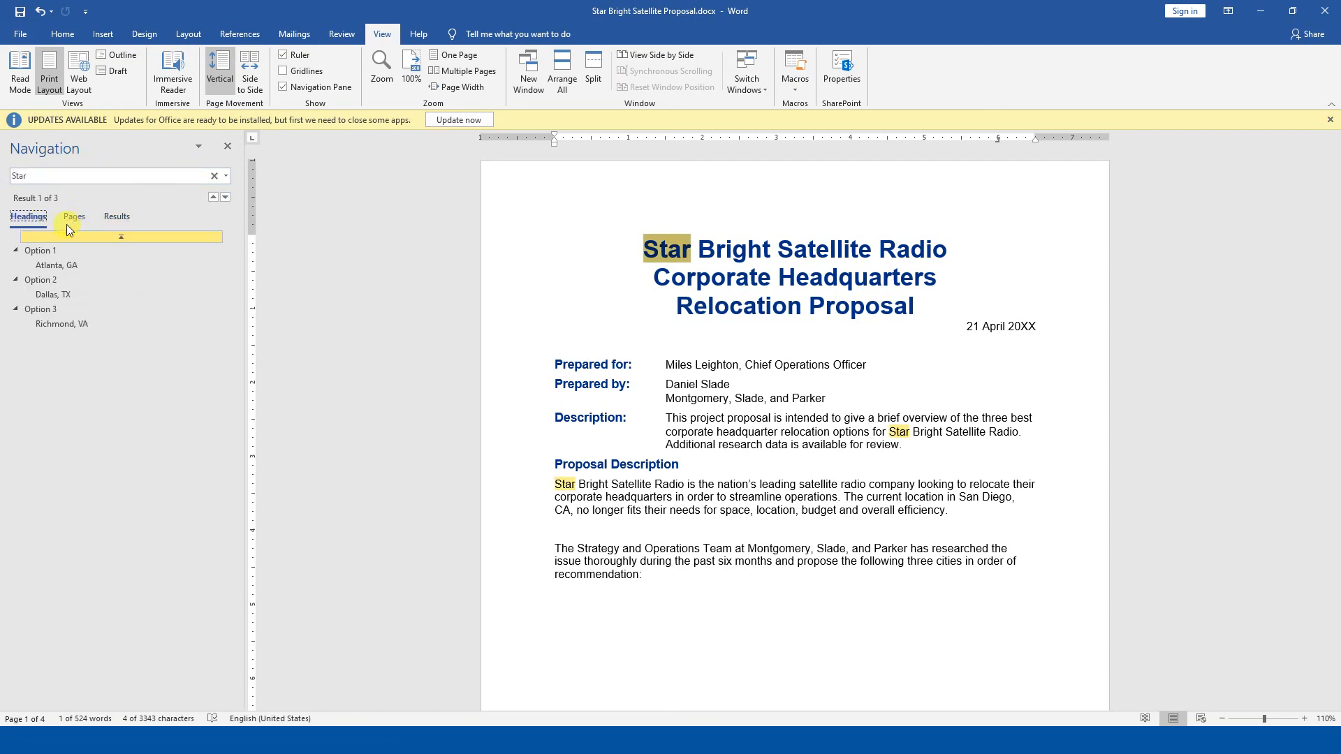
click(115, 238)
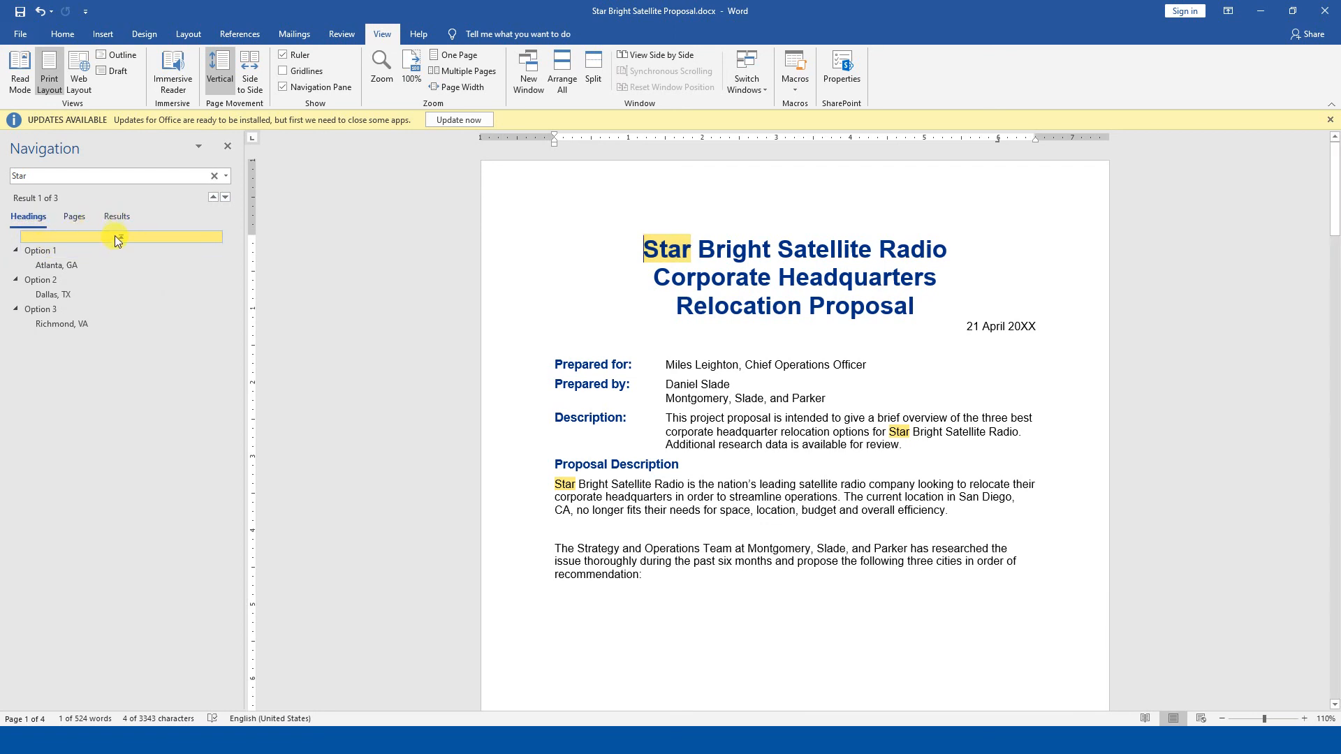
click(116, 221)
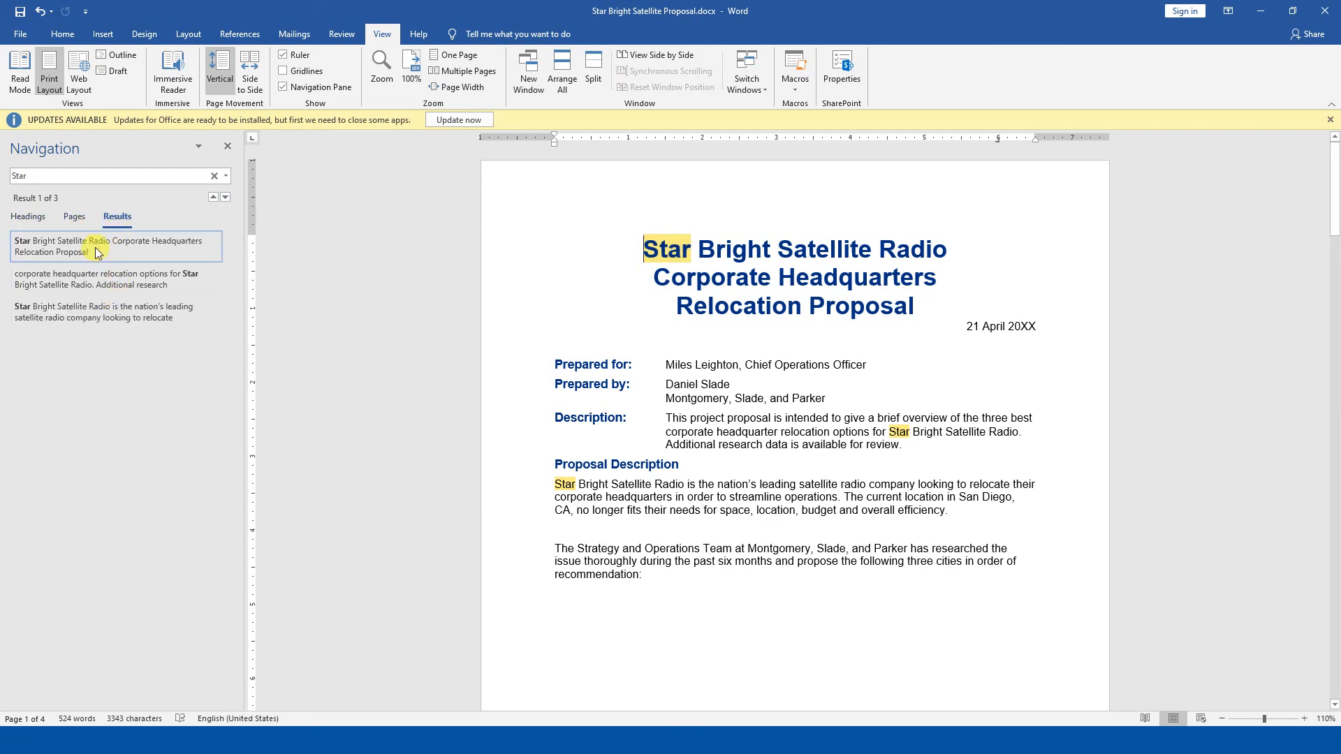
click(84, 228)
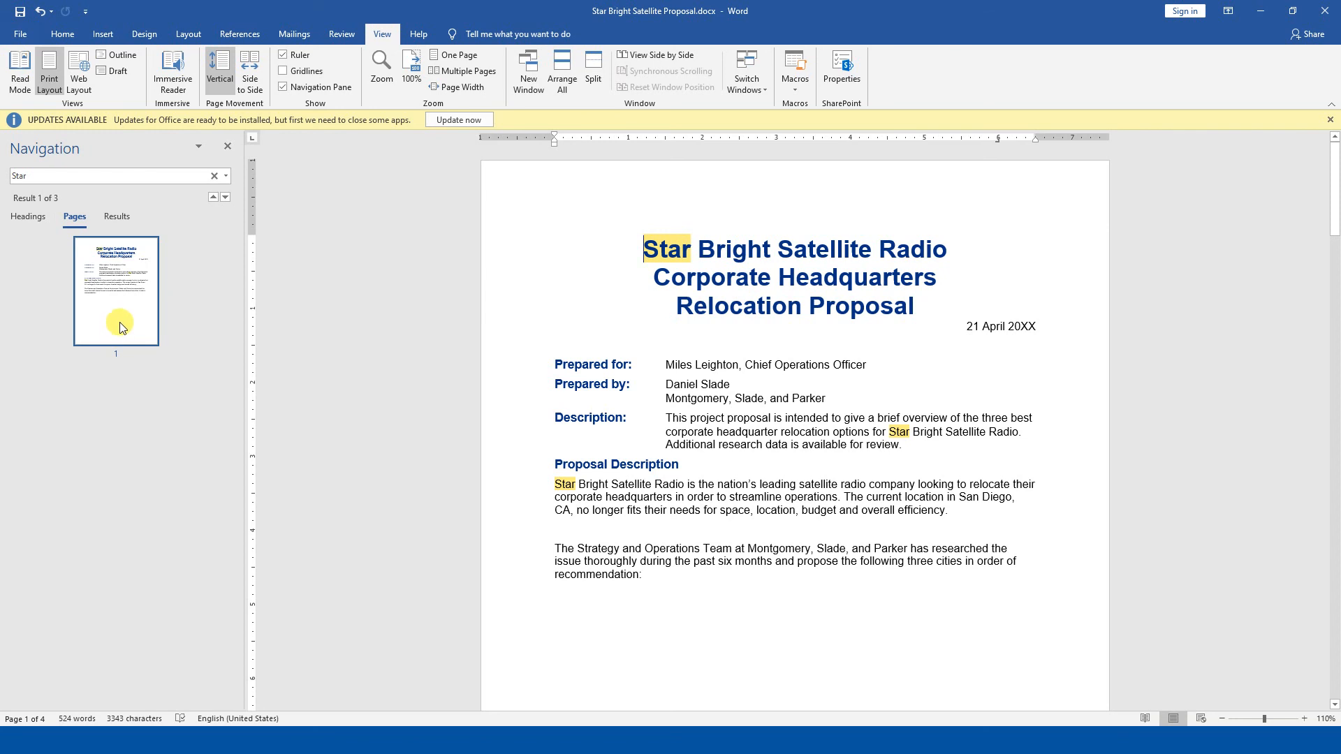
scroll(594, 293, down, 4)
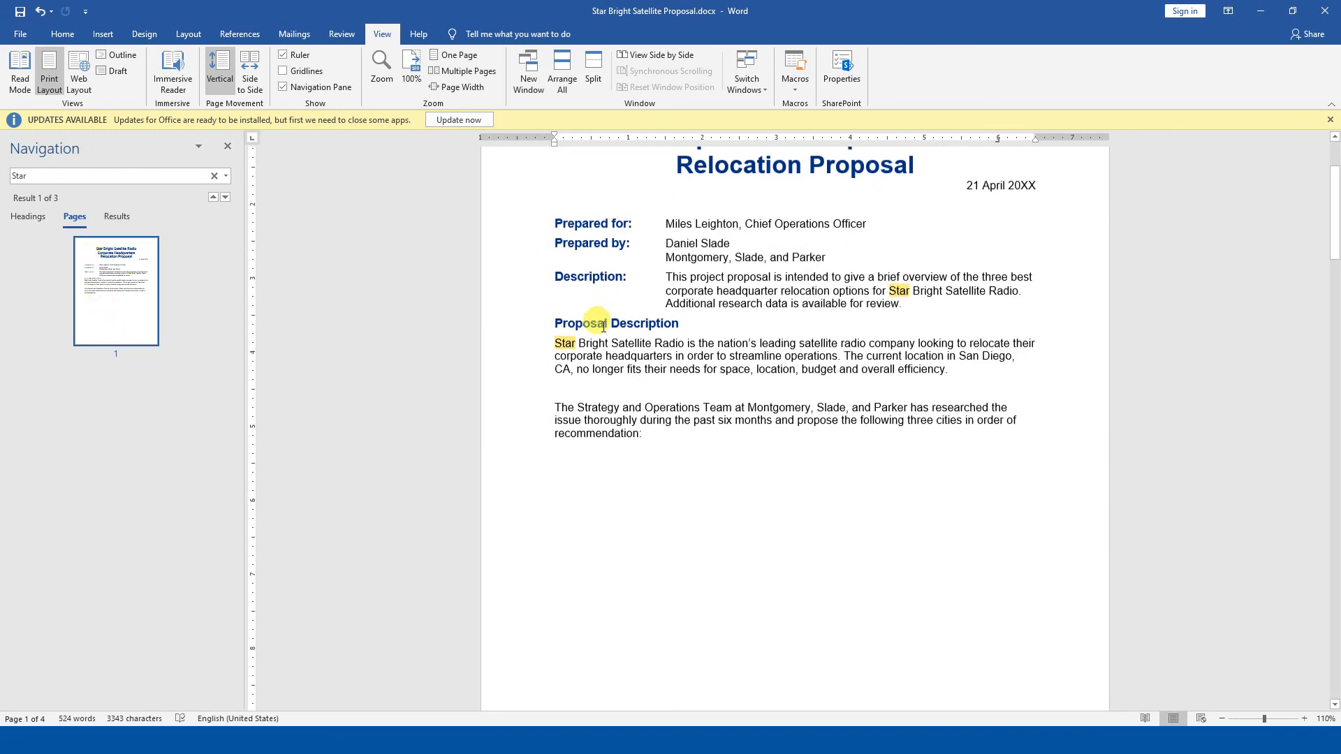
click(225, 197)
click(29, 217)
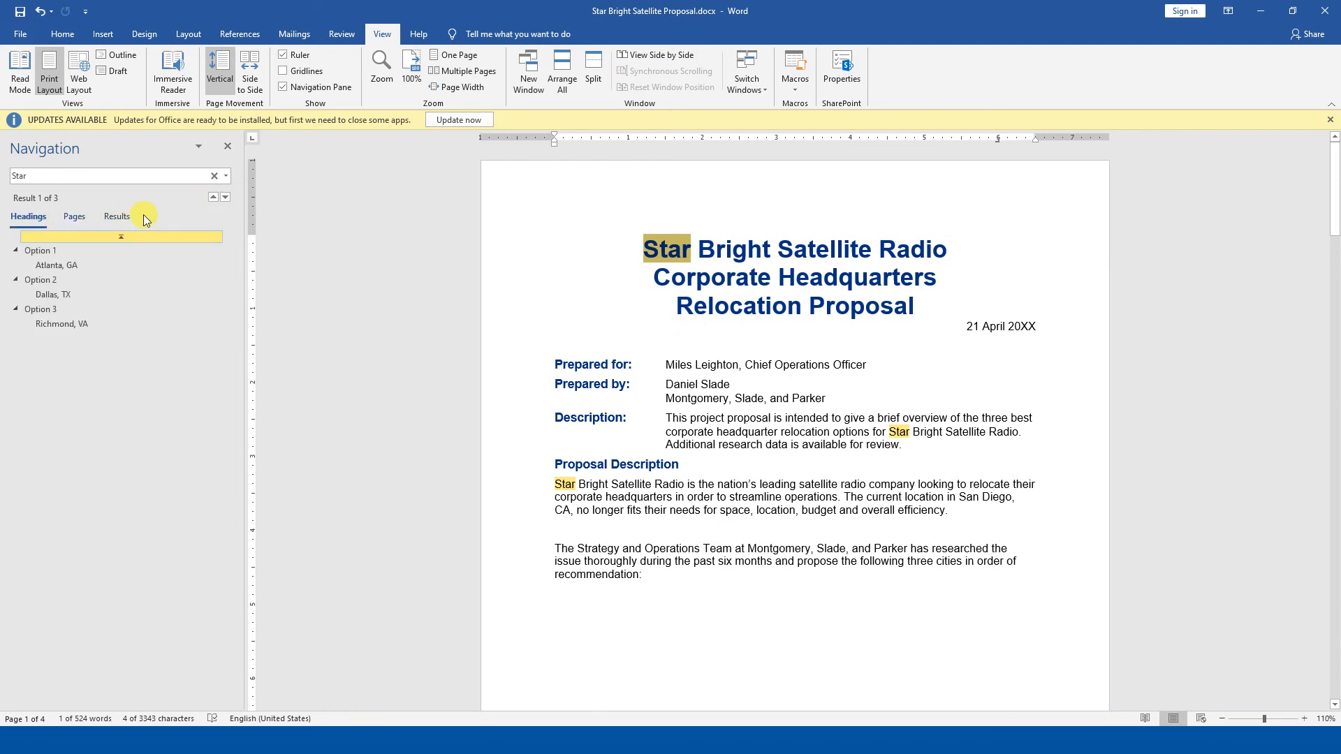
Advance through the "Star" matches to the third one in the document
click(130, 178)
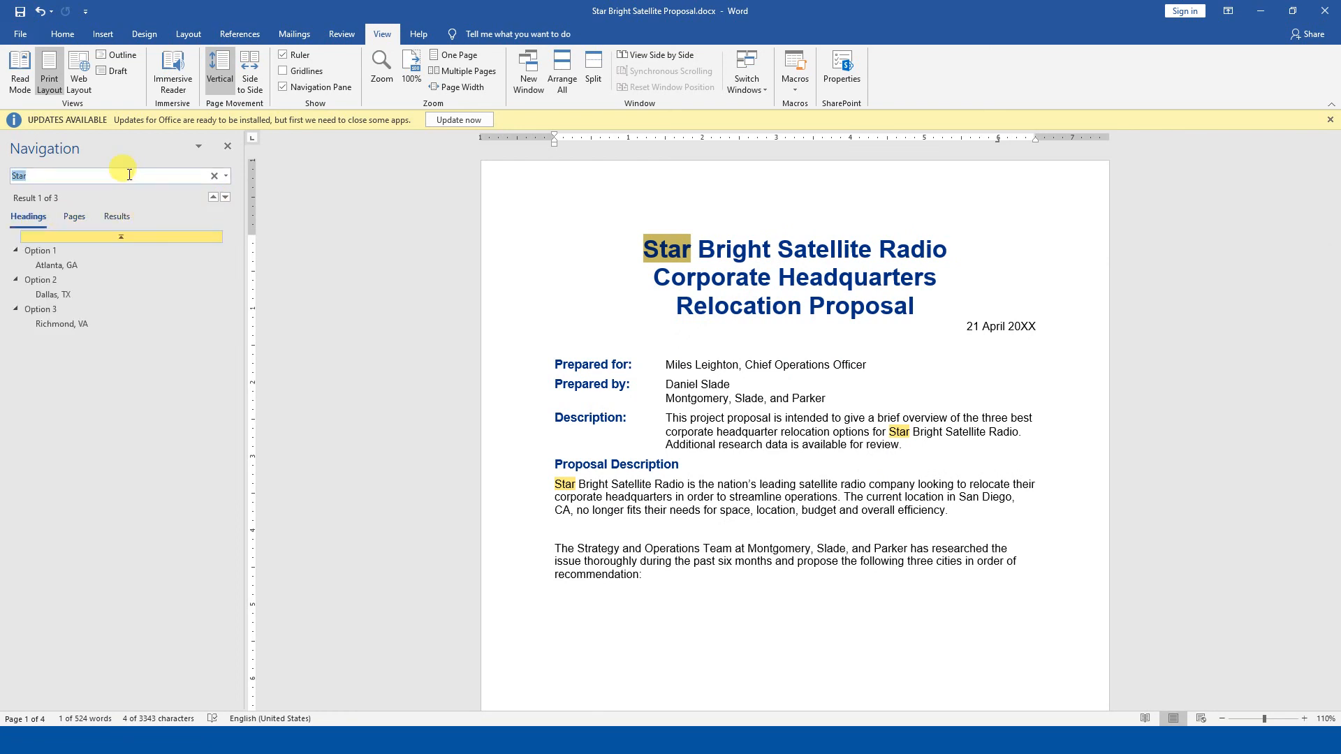
key(Return)
key(Return)
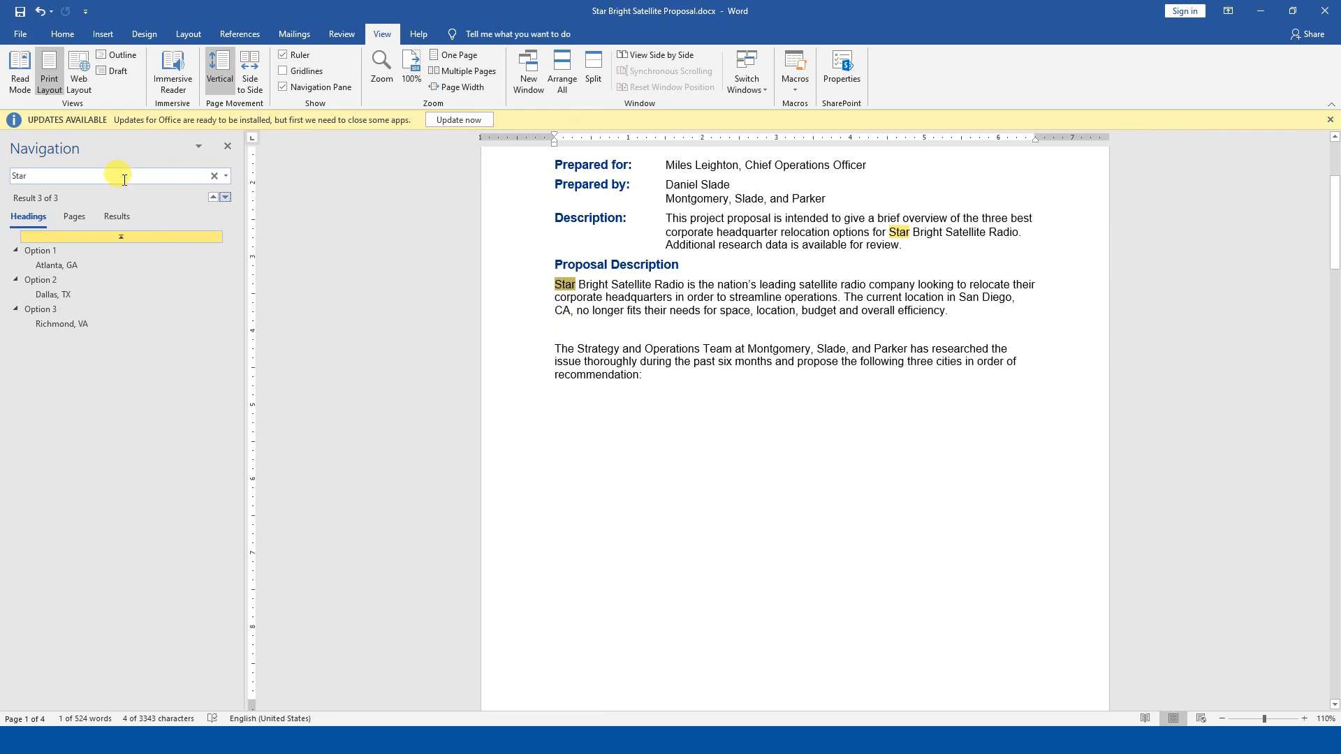
Jump to the Option 1 heading and back to the document's beginning, check the results list, and close the Navigation pane
click(74, 217)
click(35, 216)
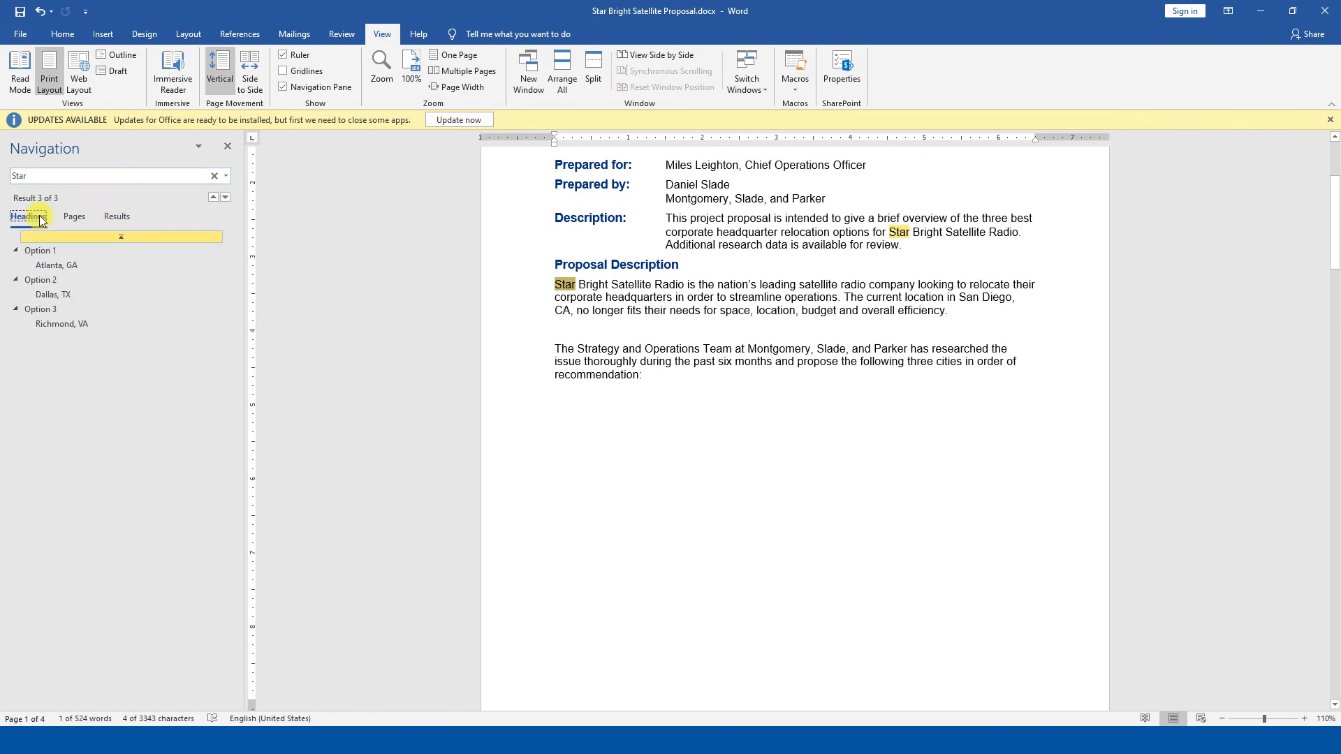
click(88, 249)
click(110, 234)
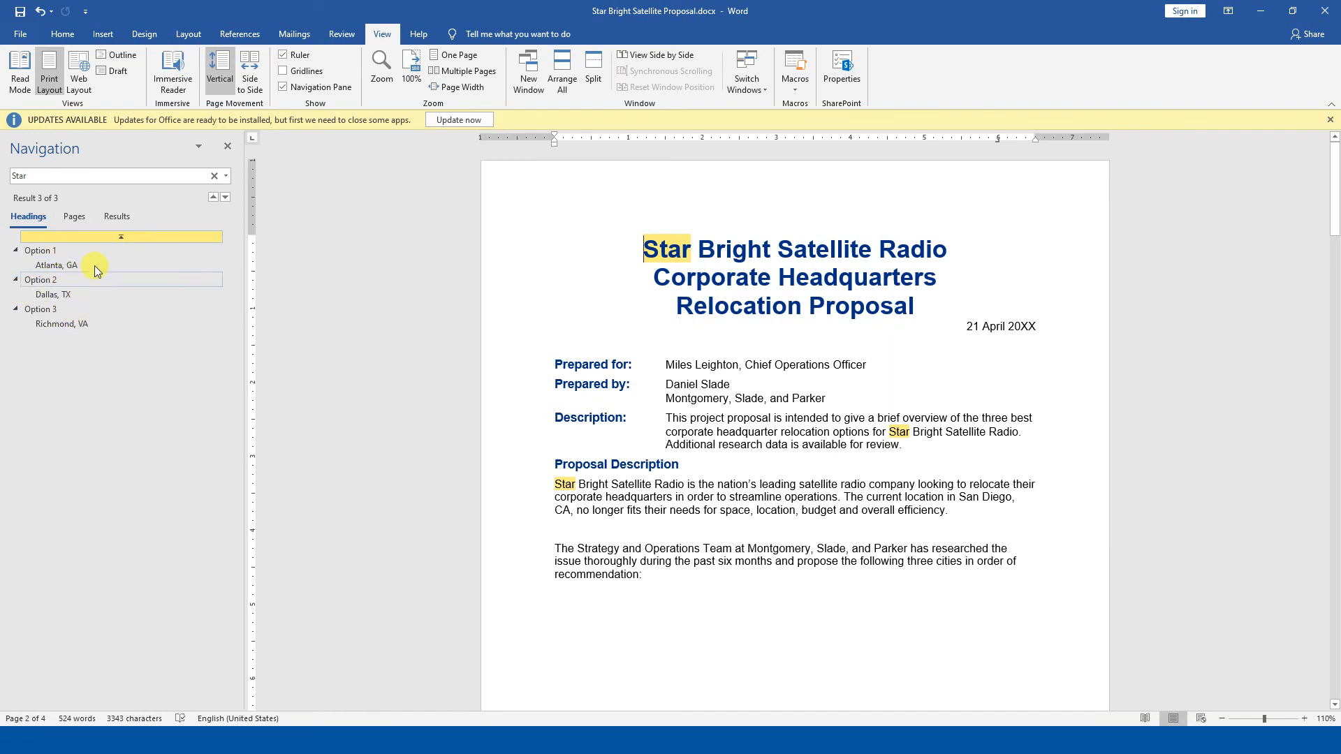
click(116, 218)
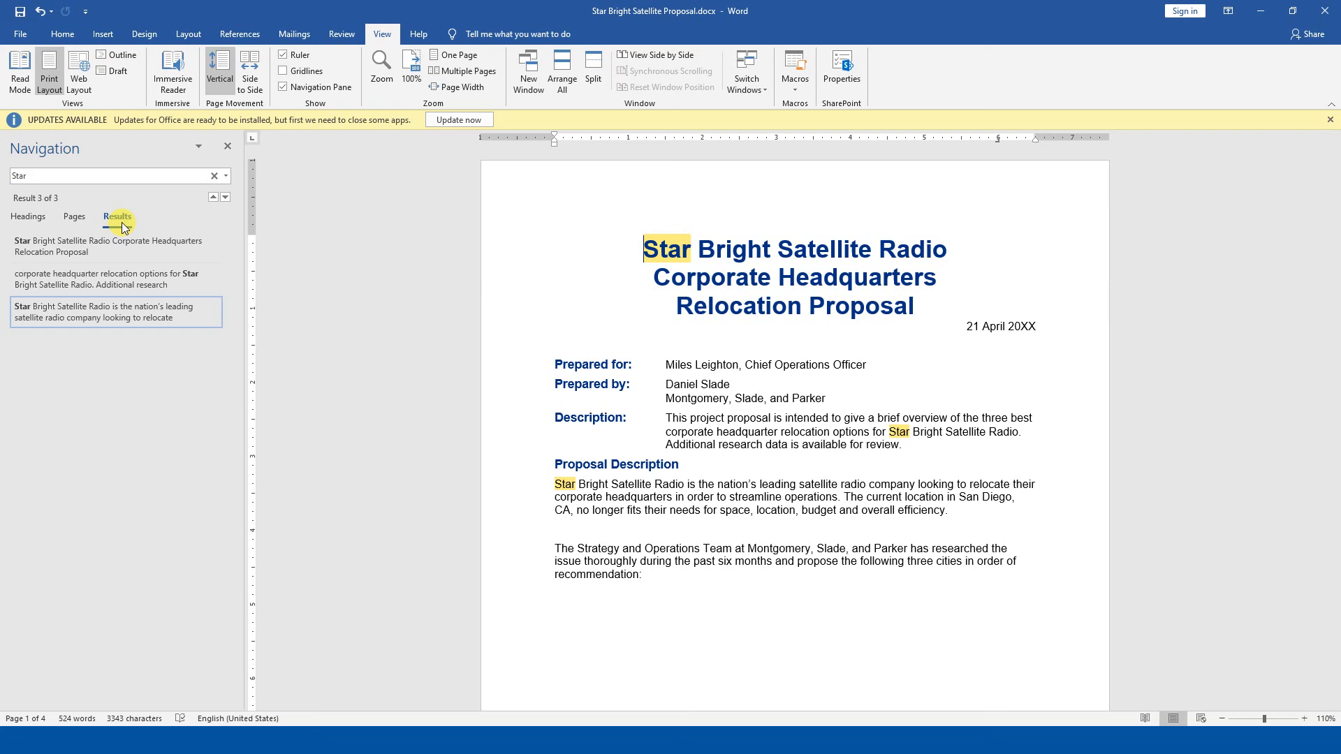
click(227, 146)
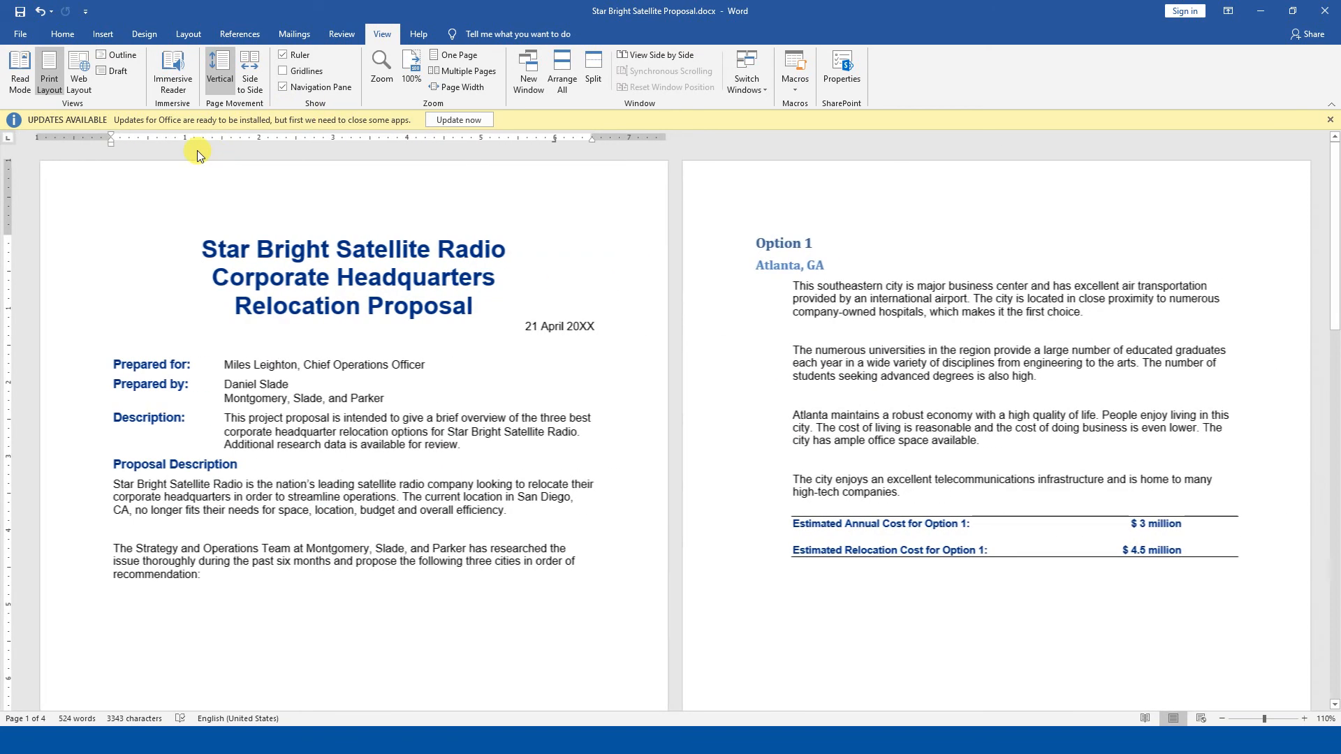
Search the document for "Star" again using the Find command
click(60, 33)
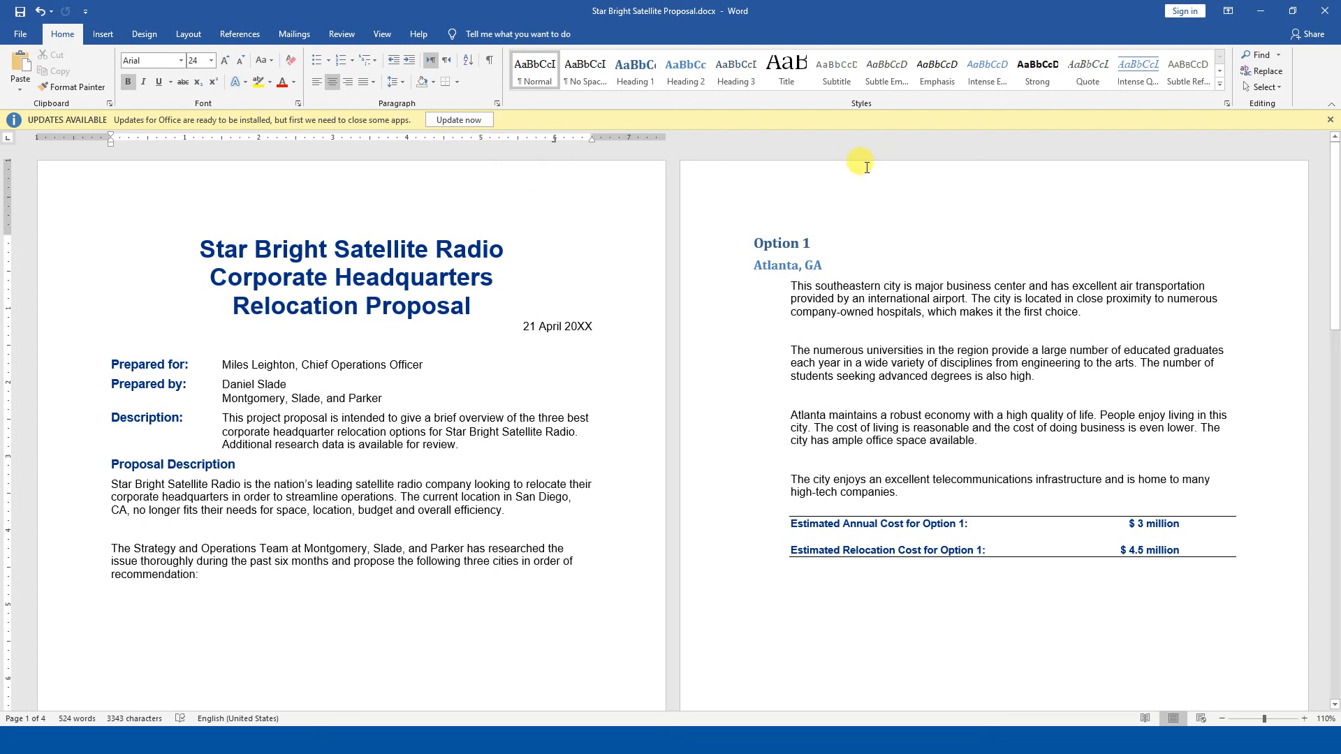
click(1260, 55)
text(Star)
Look at the Find, Advanced Find and Go To commands without applying any of them
click(1278, 55)
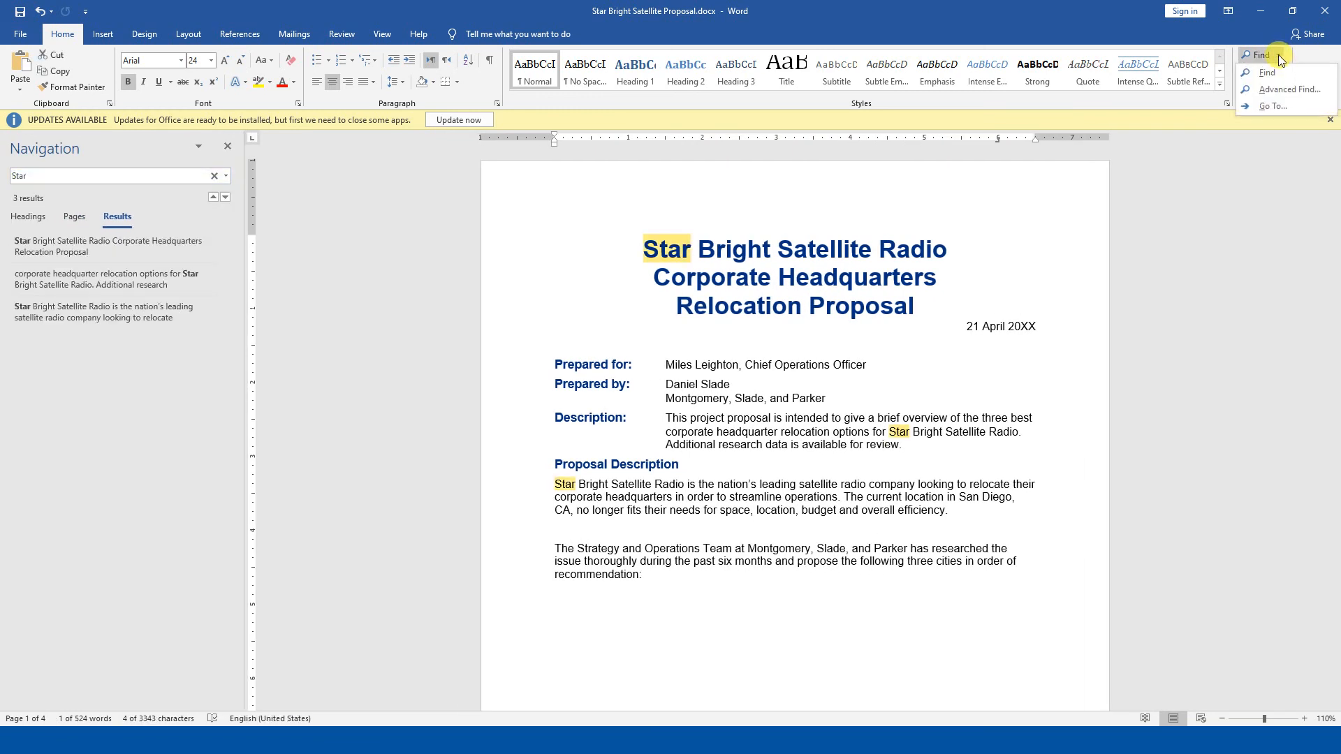
click(1277, 78)
click(1277, 56)
click(1277, 88)
key(Escape)
click(1278, 55)
click(1268, 104)
key(Escape)
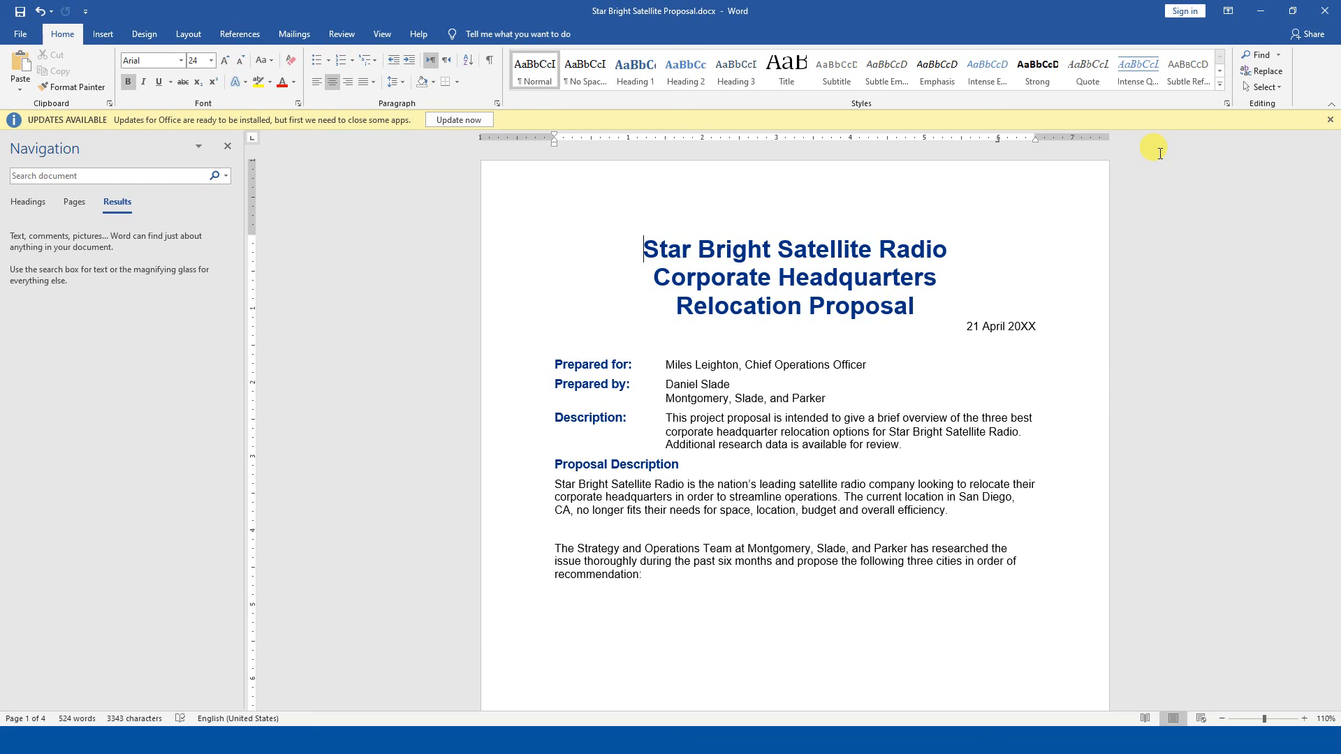
View the document's headings and its page thumbnails in the Navigation pane, ending on the headings
click(46, 175)
click(35, 200)
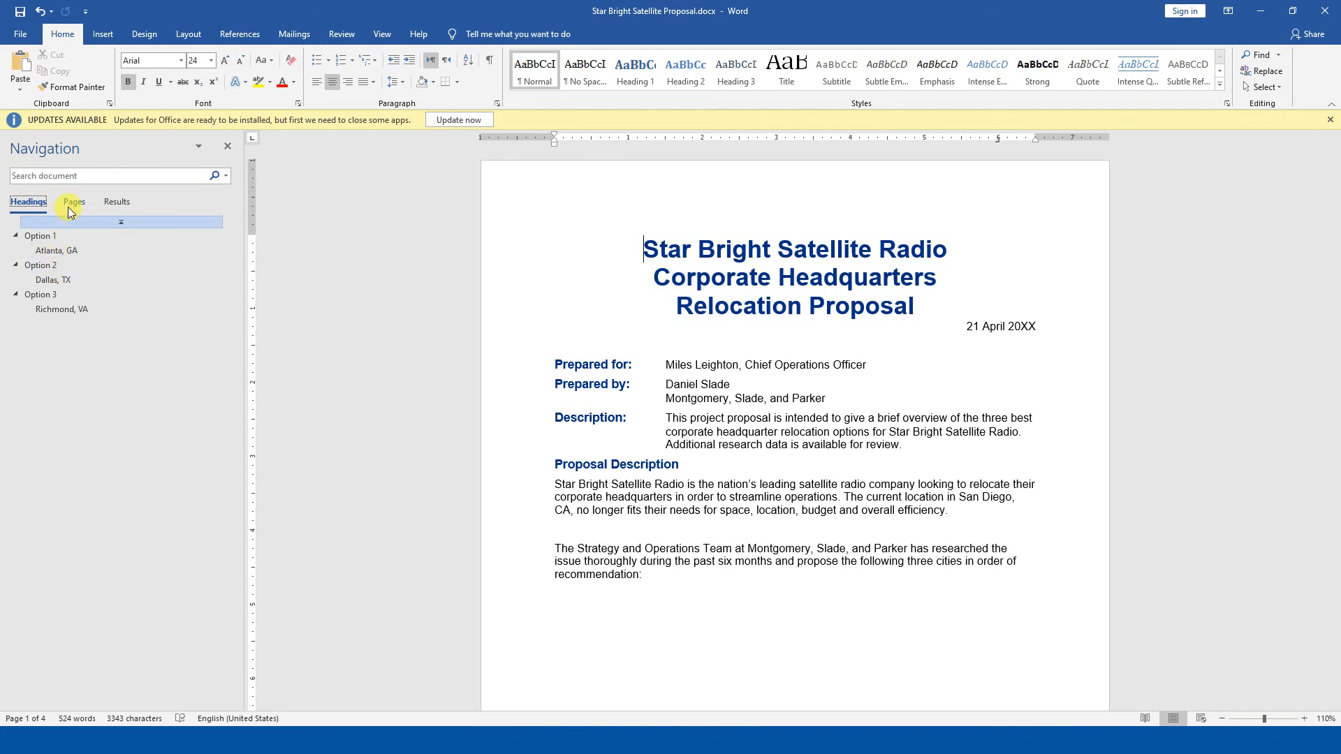
click(72, 202)
click(31, 207)
Search the document for "Prepar" and look through the pages for highlighted matches
click(60, 173)
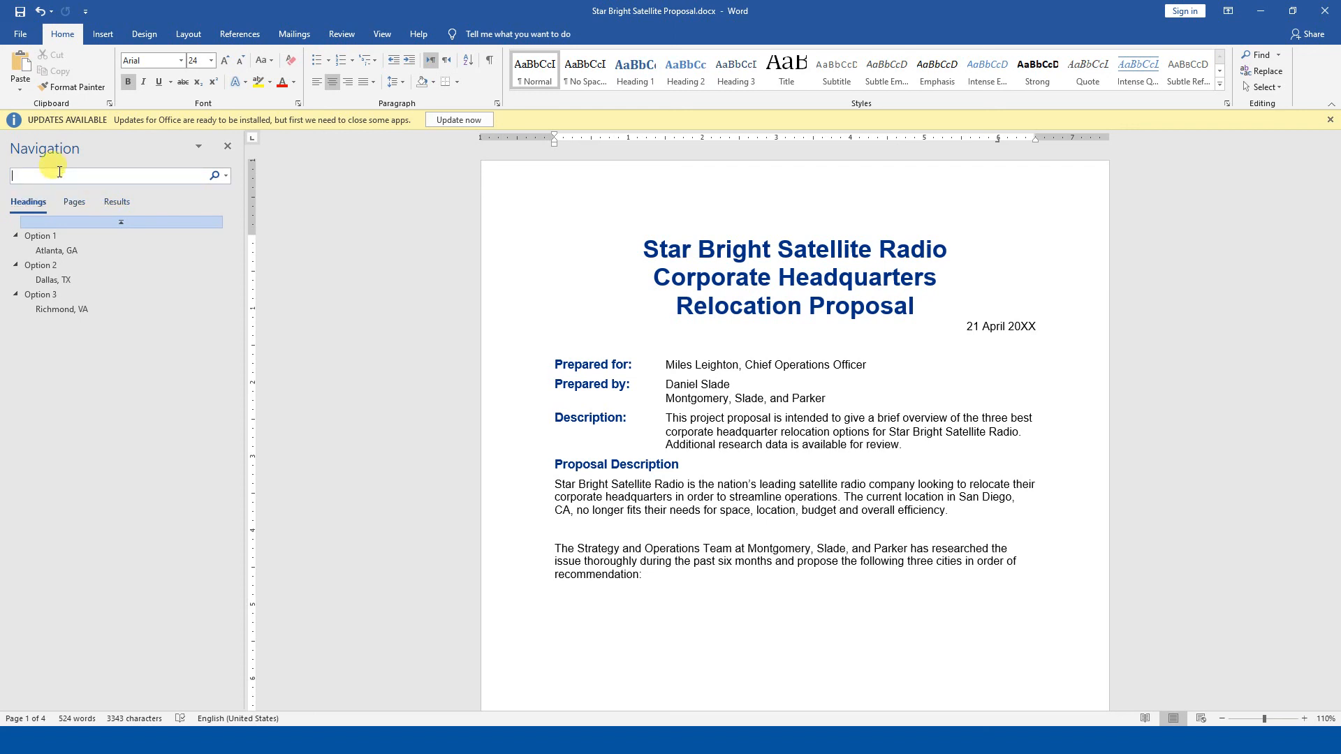
text(Prepar)
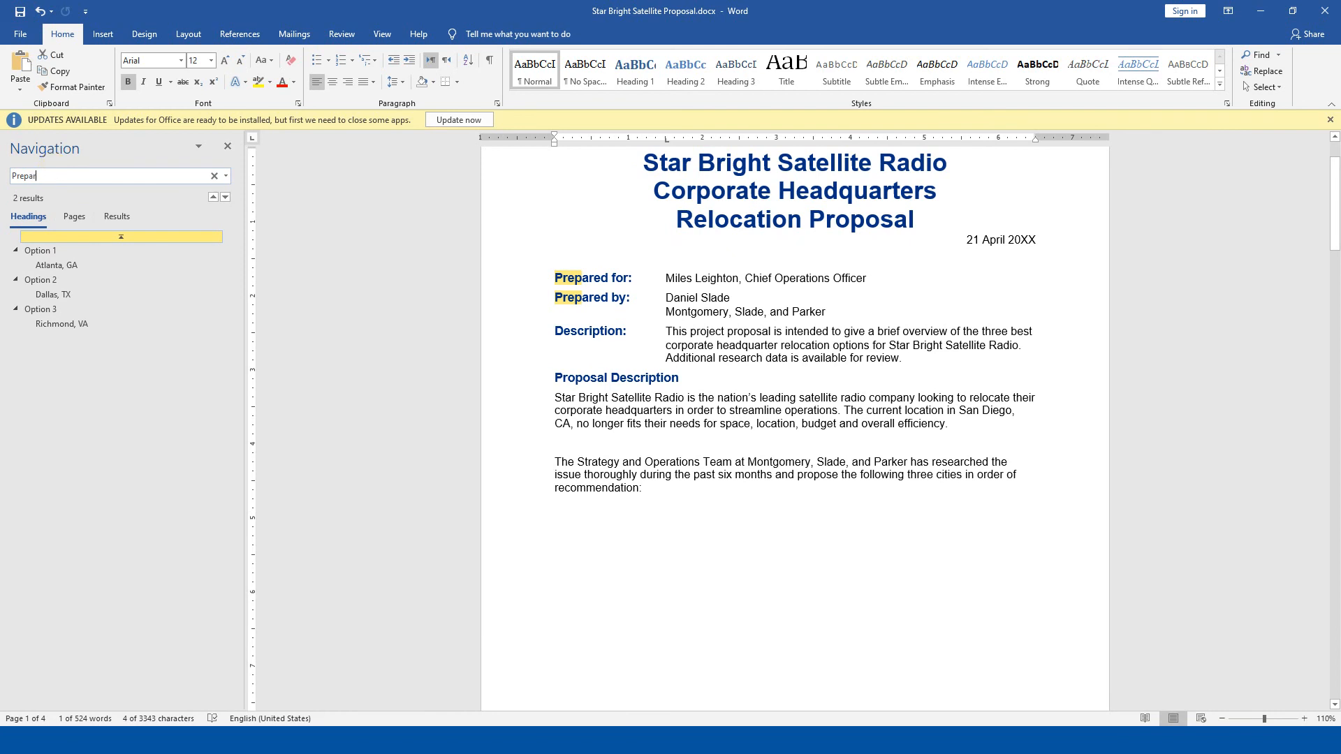
scroll(472, 275, down, 4)
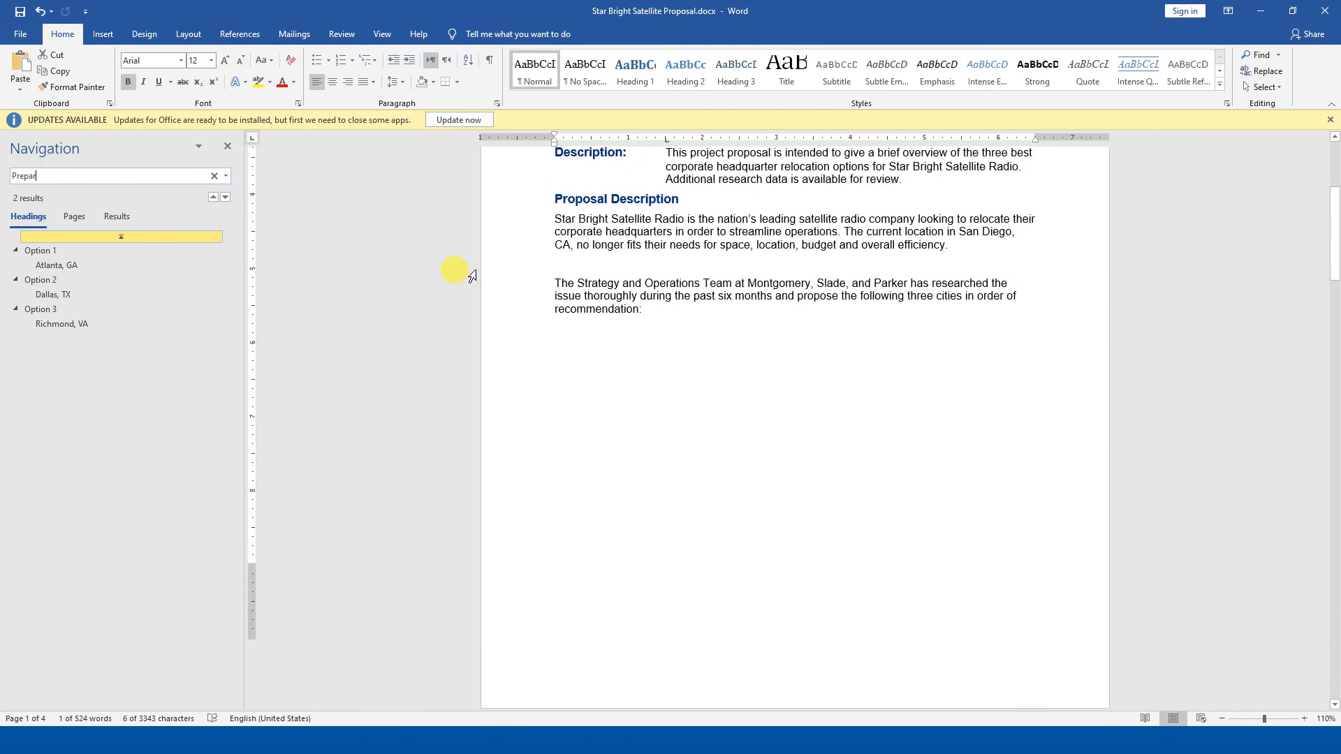
scroll(461, 272, down, 12)
scroll(448, 382, up, 1)
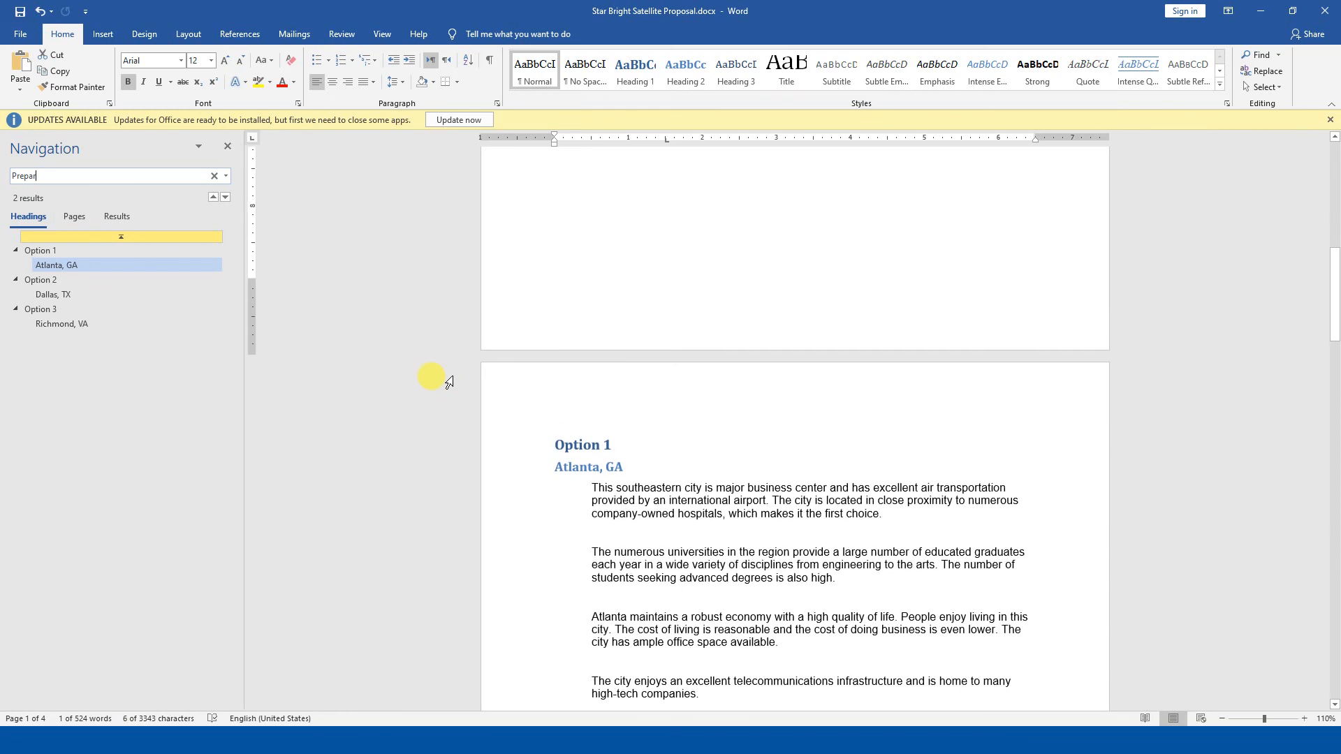
scroll(449, 381, up, 10)
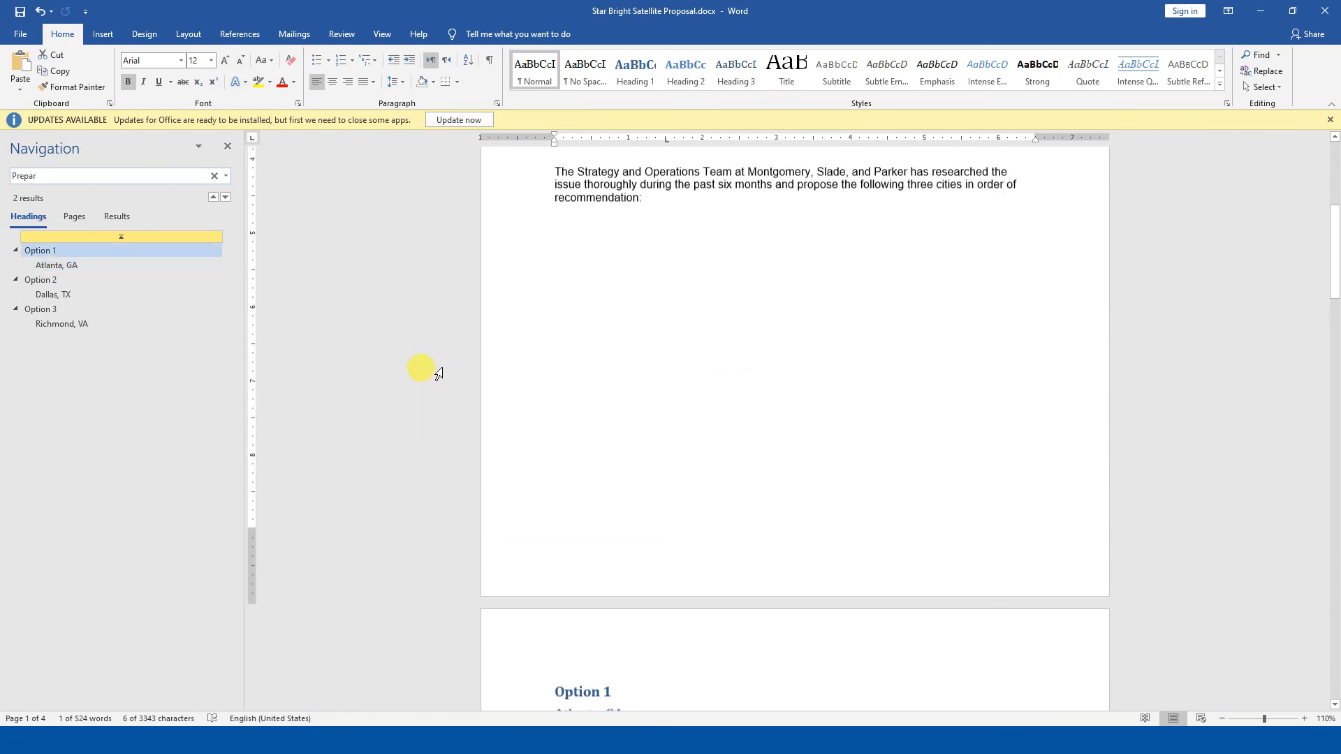
Search the document for "is" in place of the previous search term
click(57, 172)
scroll(419, 265, up, 3)
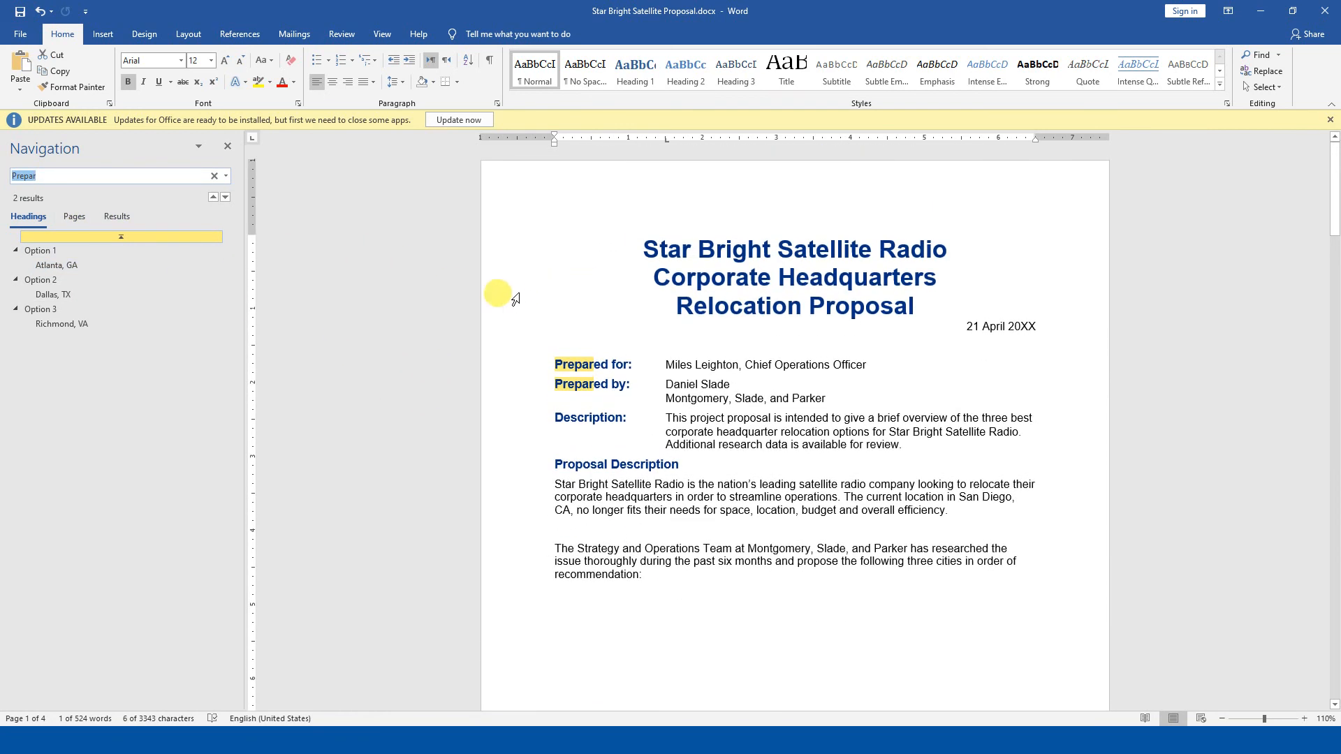
text(is)
scroll(492, 279, down, 3)
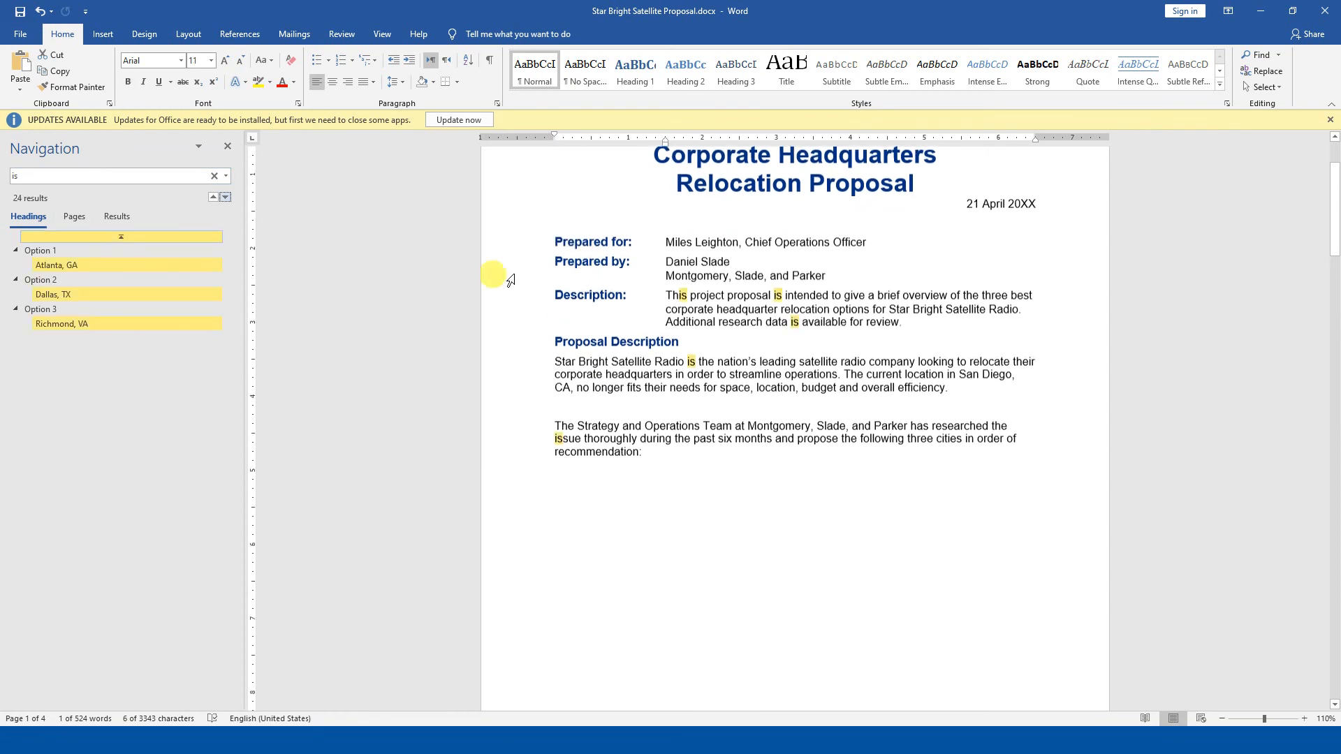
Visit the "is" matches through the document start and the Atlanta, Dallas, Richmond and Option 1 headings
click(109, 236)
click(104, 264)
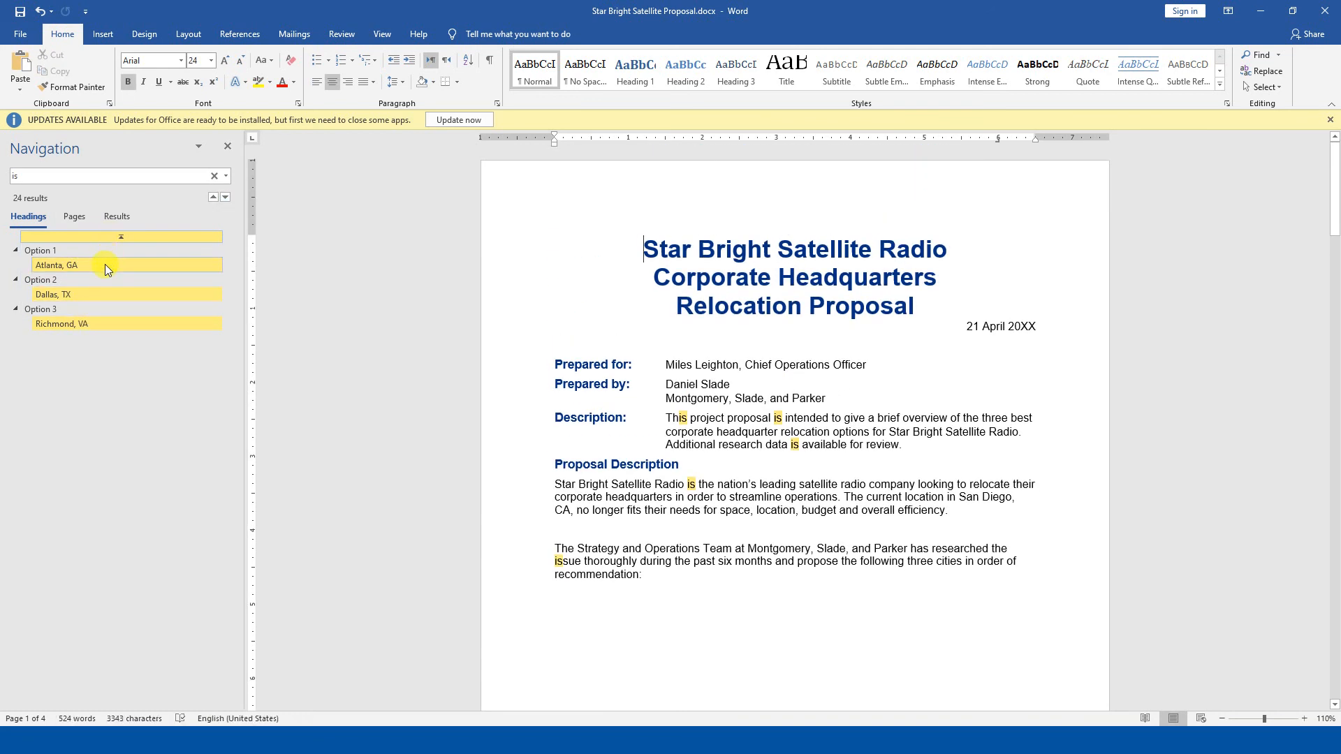
click(106, 295)
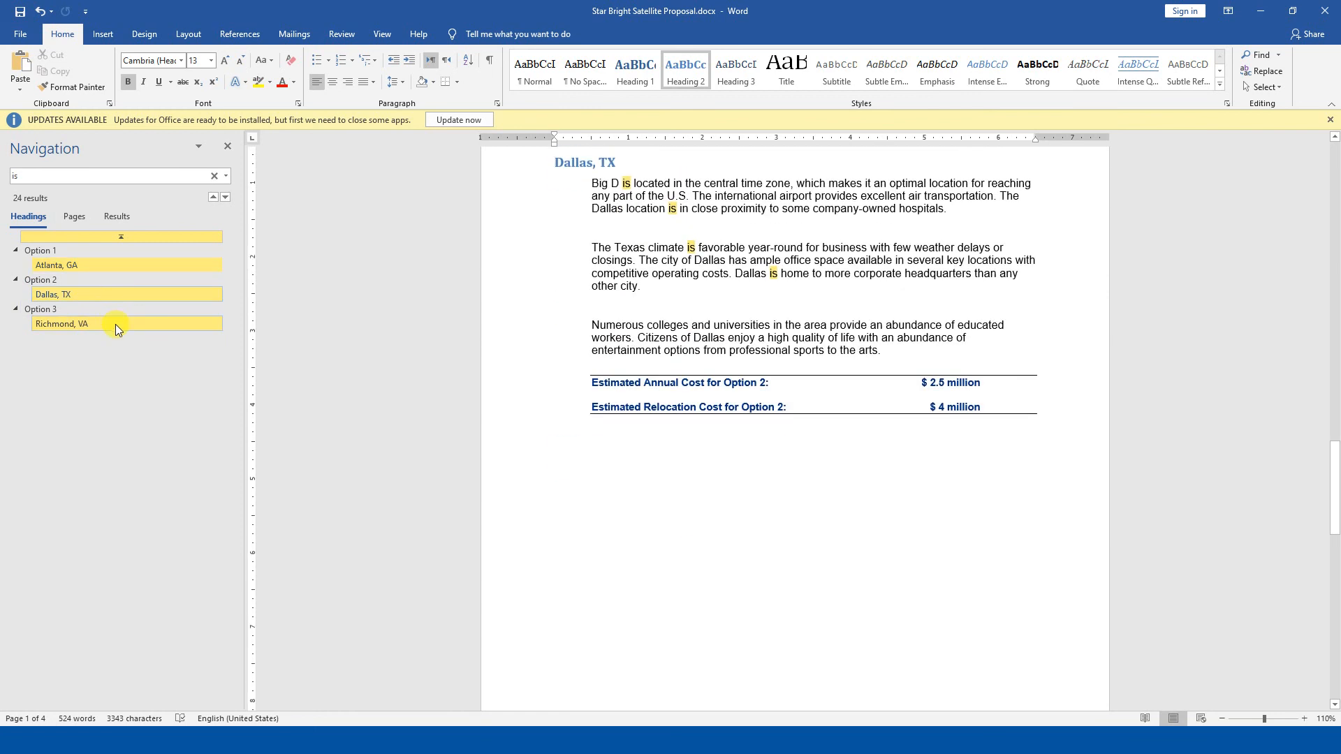
click(115, 323)
click(123, 250)
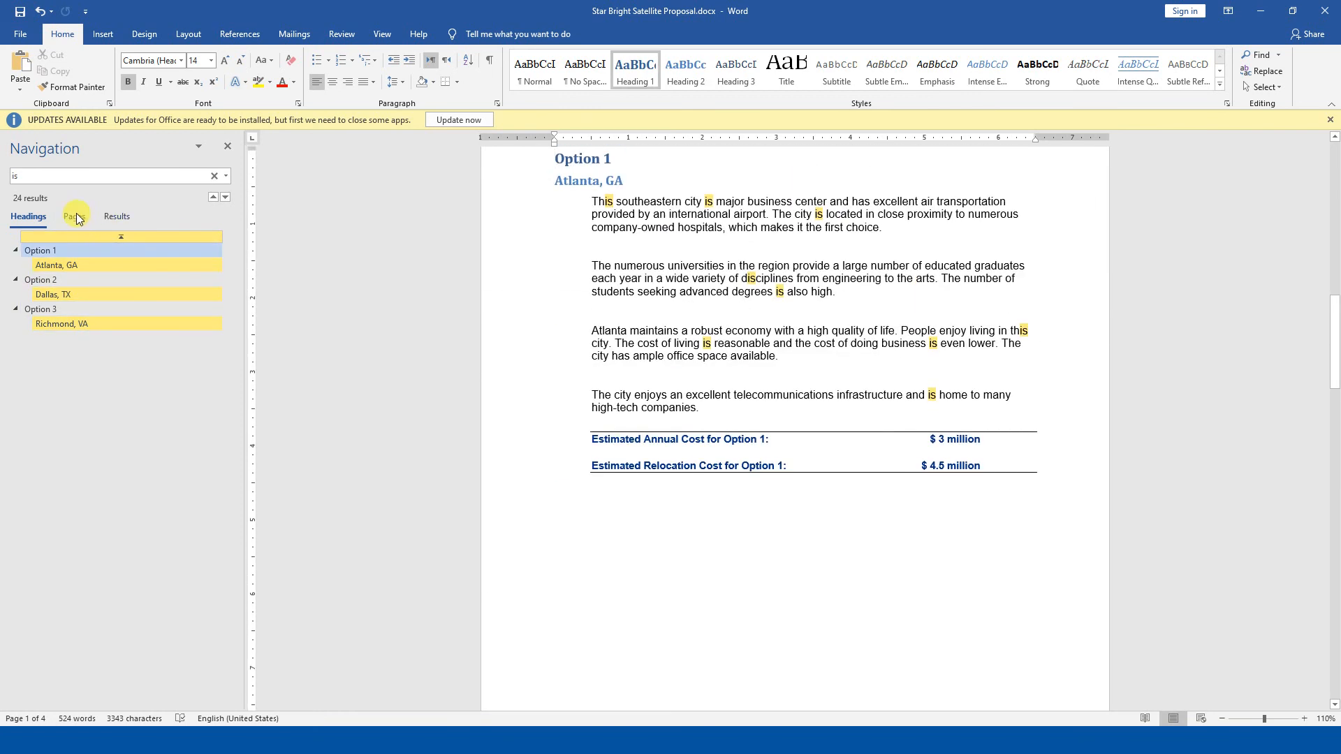
Show the "is" matches as page thumbnails, undo the stray "x" before Option 1, resume at the previous match and go to page 1
click(75, 217)
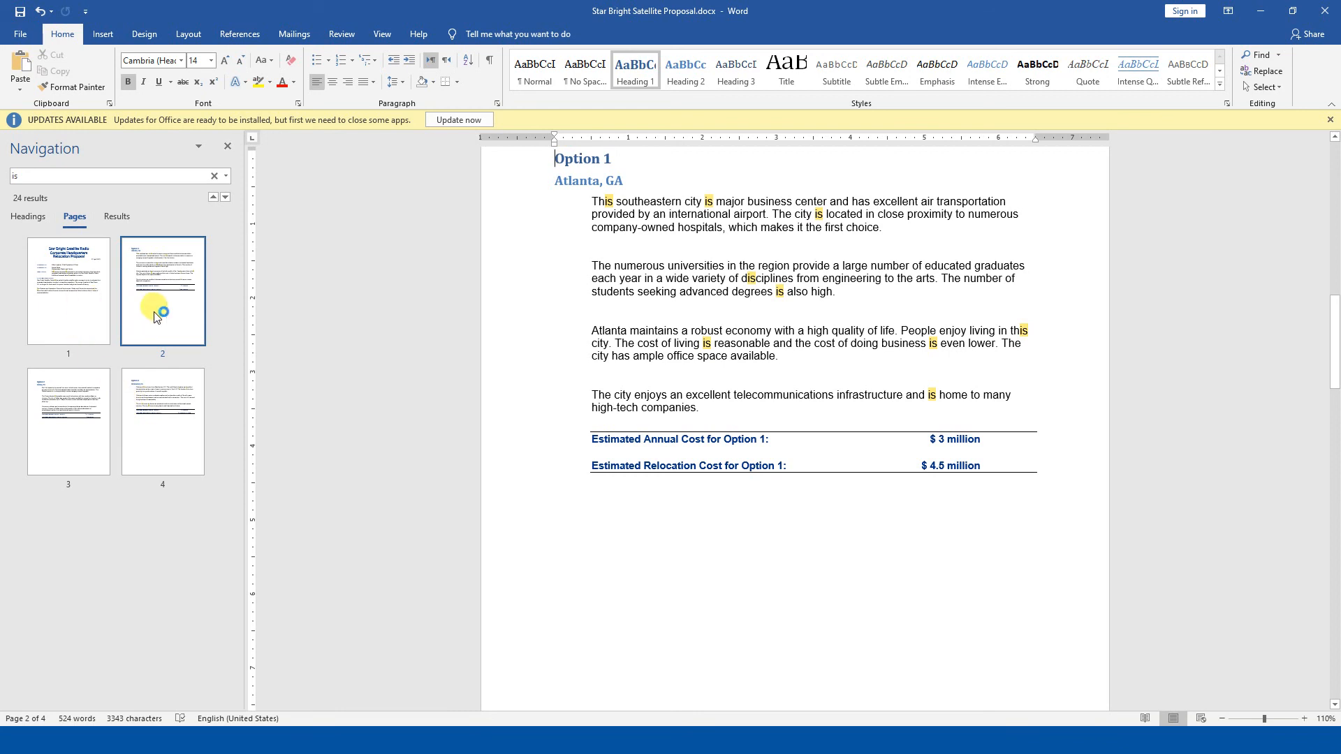
text(x)
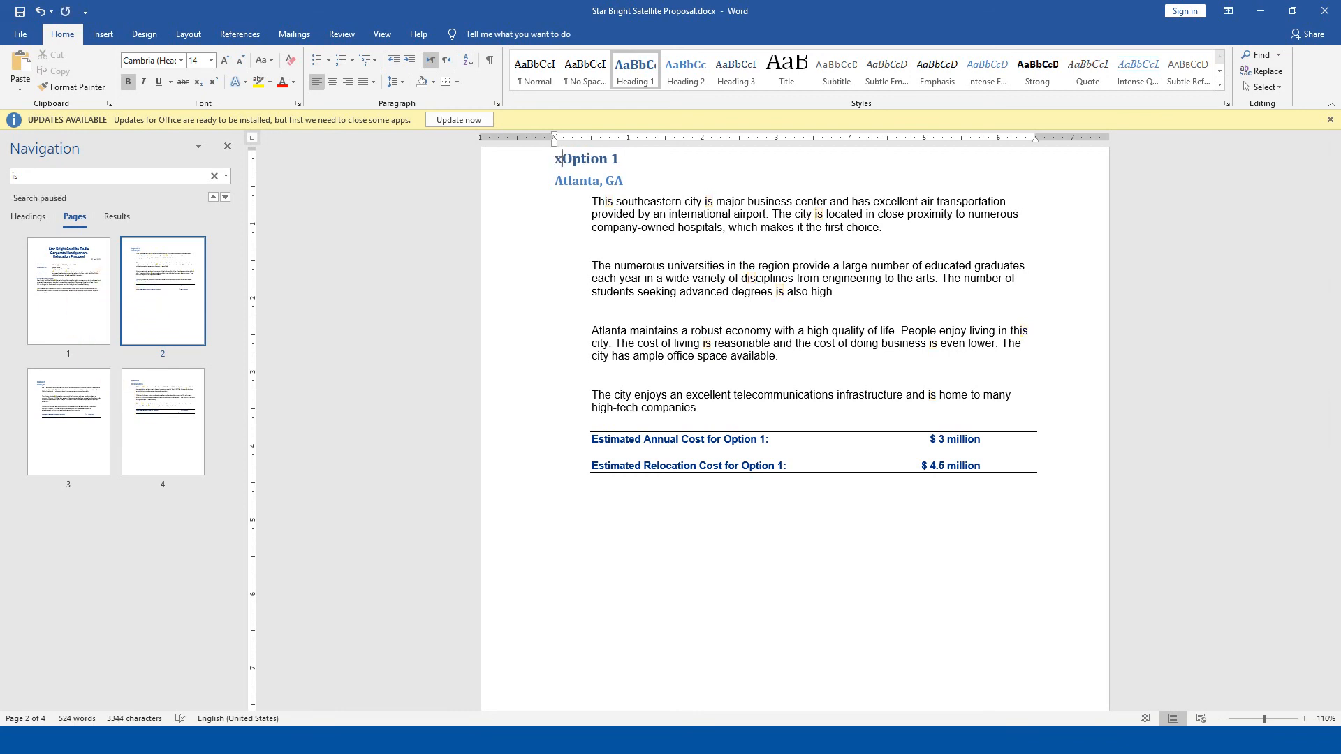
key(ctrl+z)
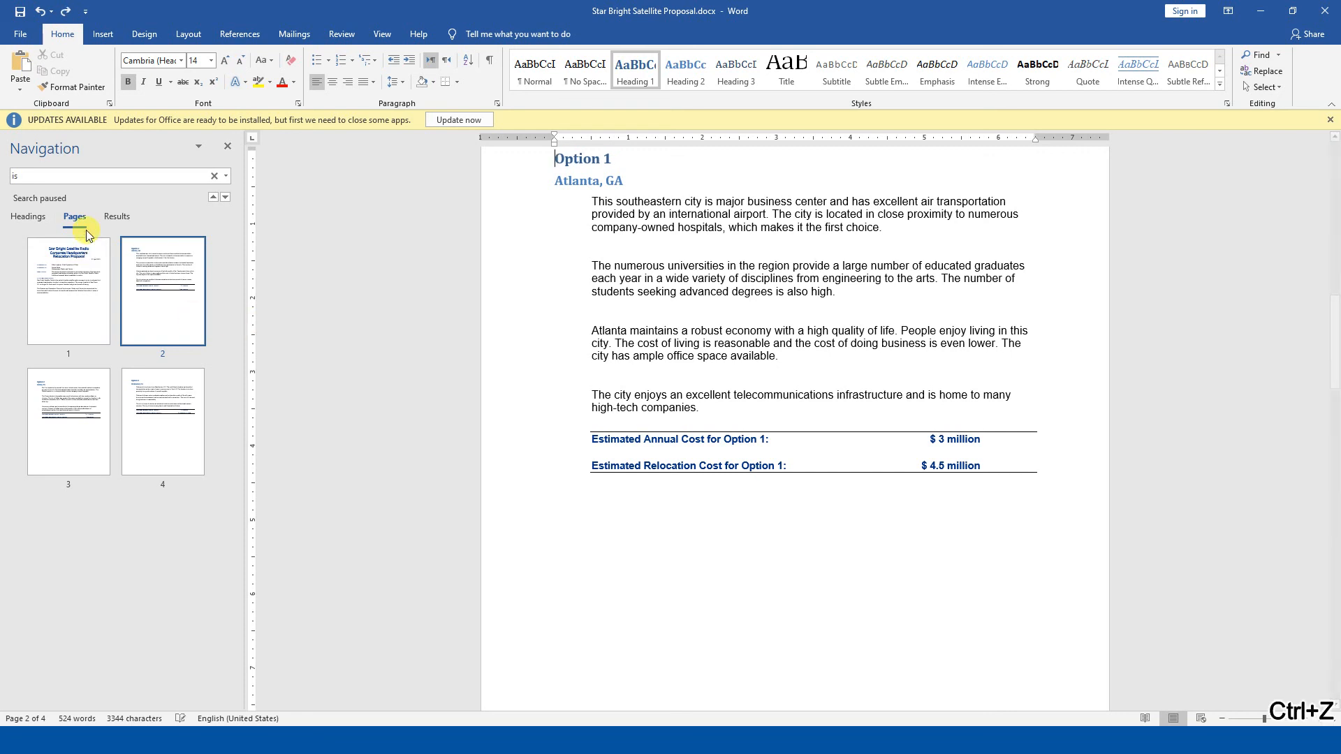
click(214, 196)
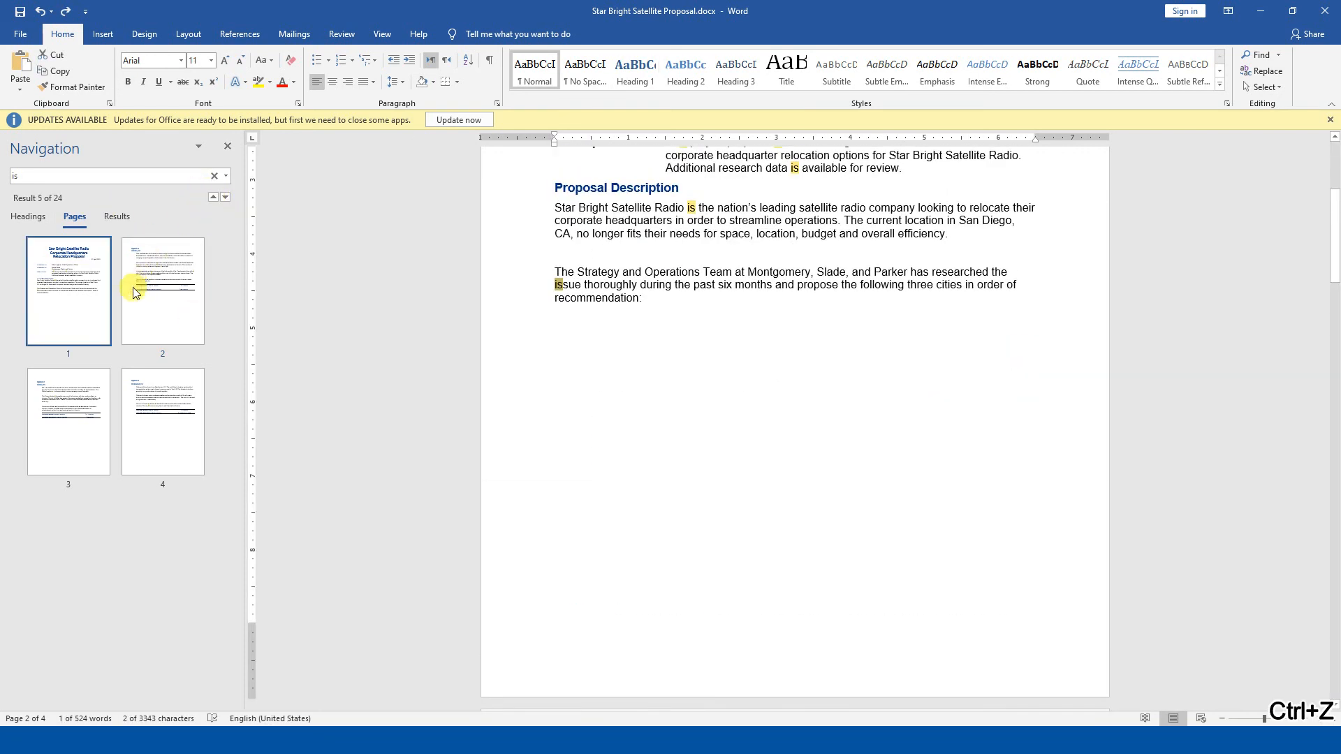
key(alt)
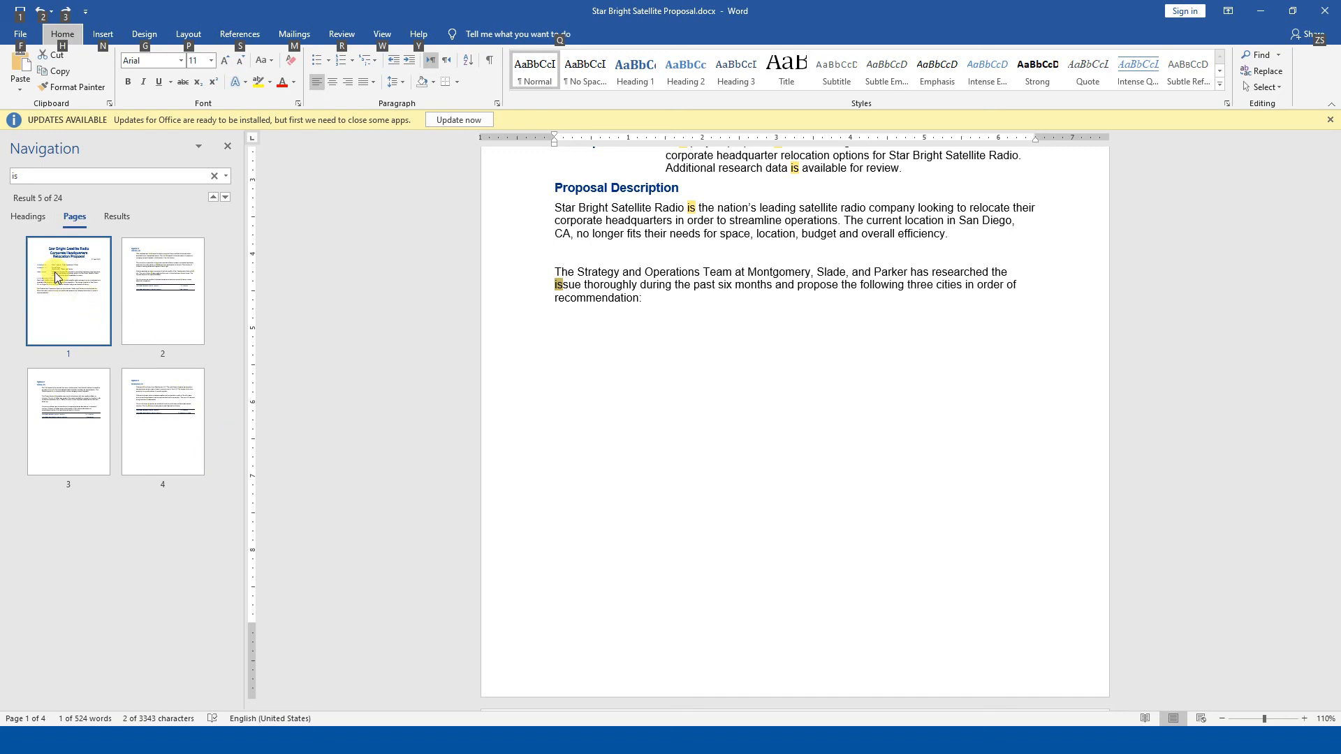
click(69, 266)
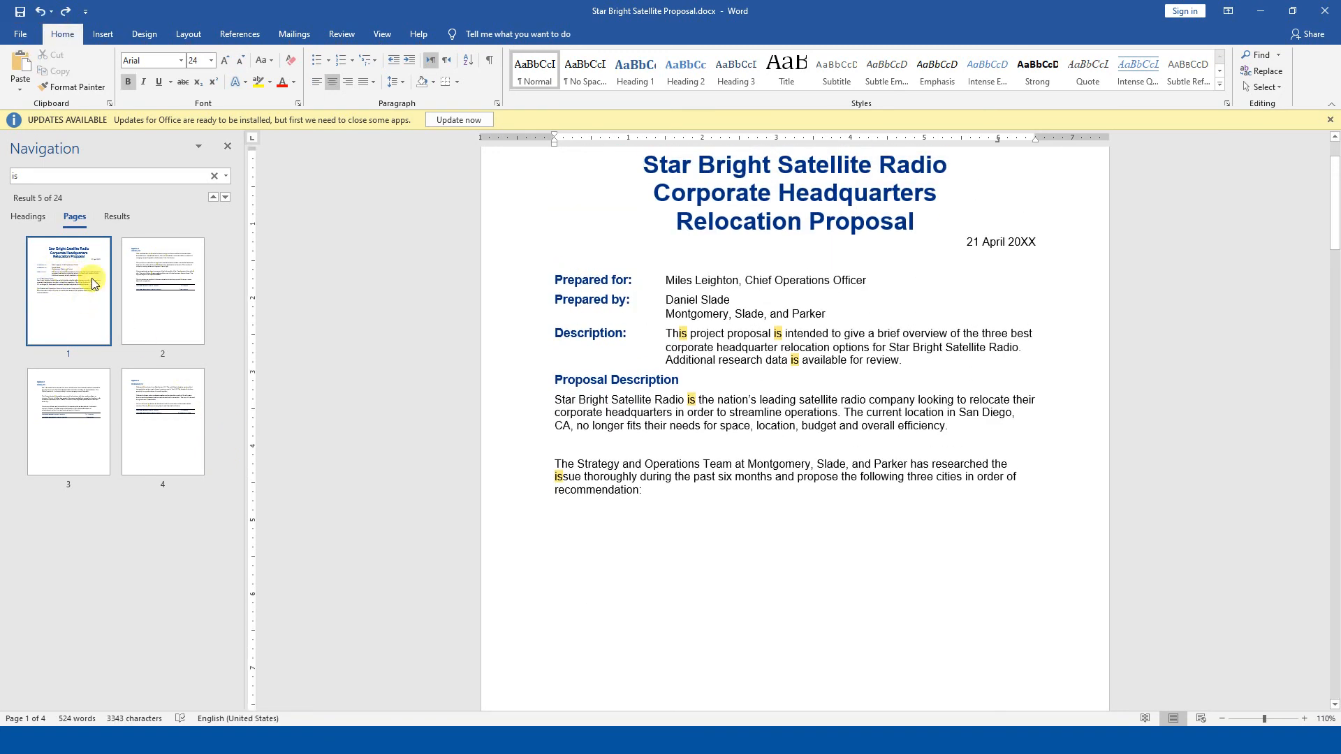
Go to page 2 and narrow the Navigation pane to a single column of page thumbnails
click(135, 340)
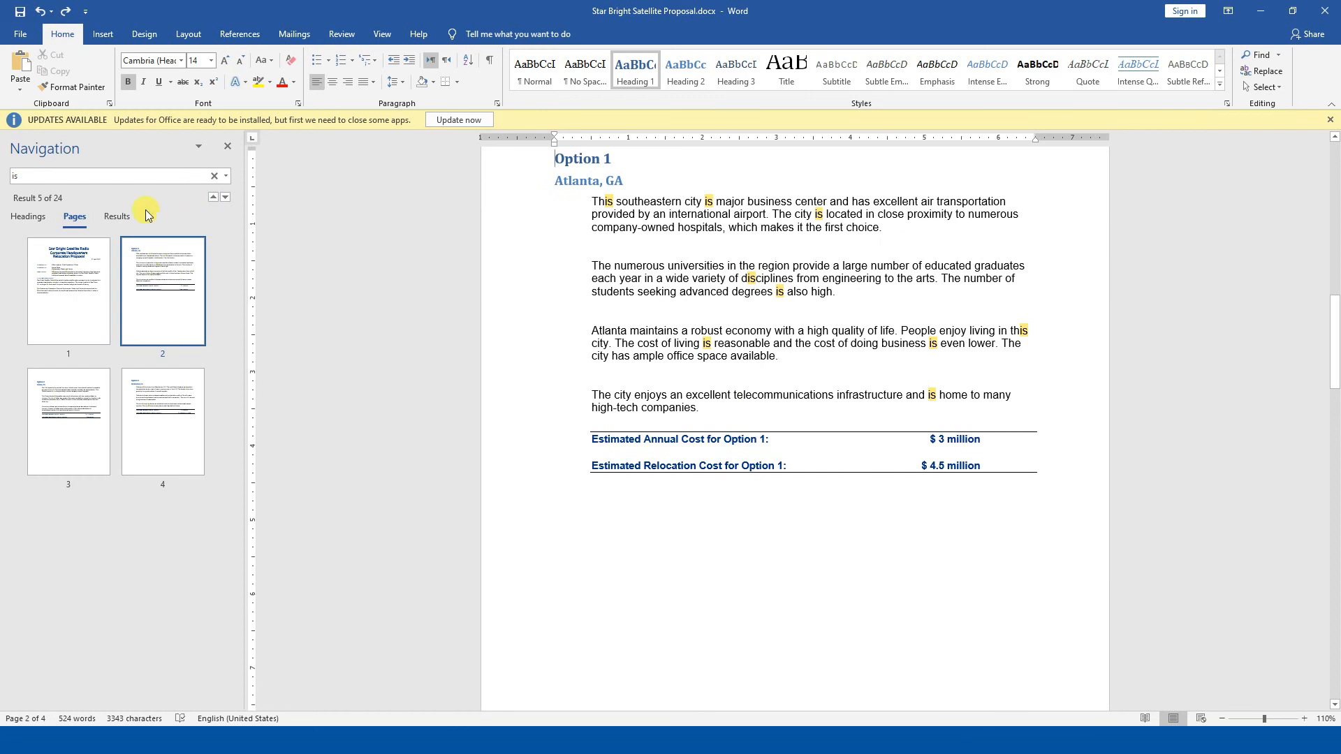
click(197, 146)
click(174, 181)
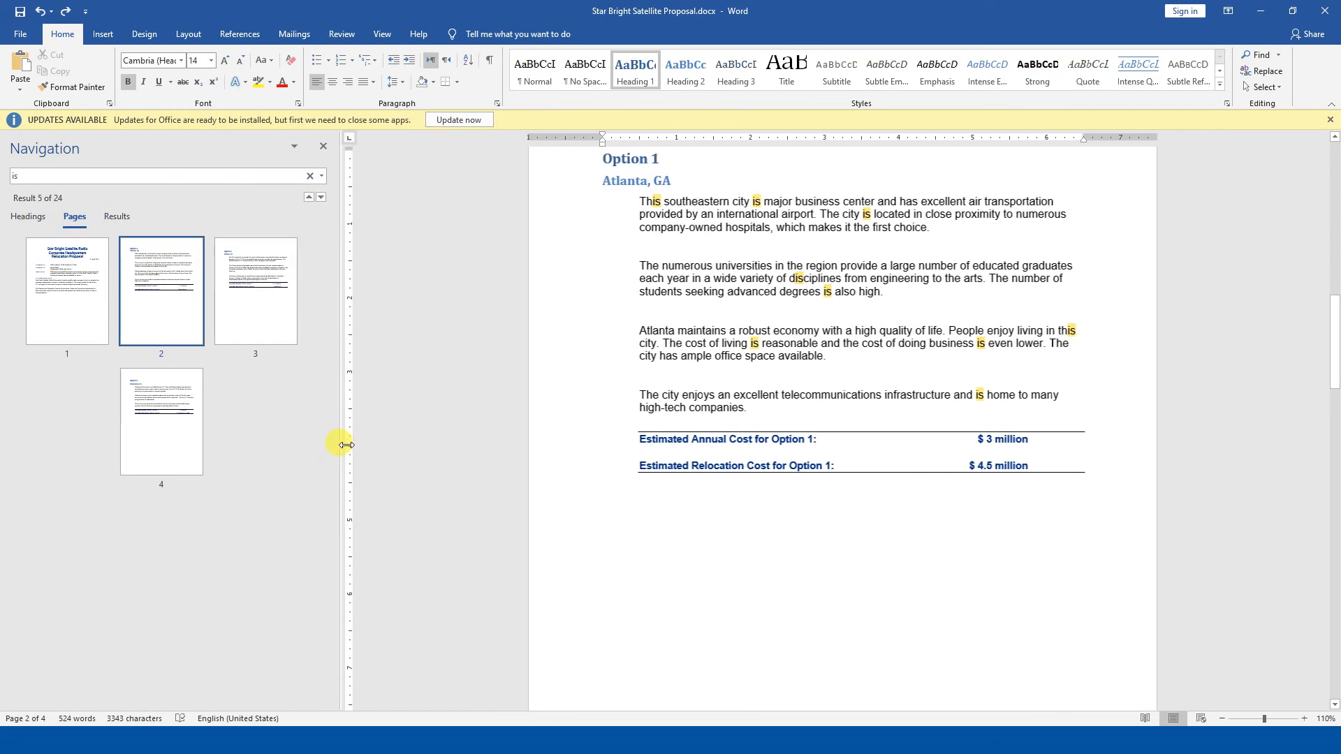
drag(680, 431, 186, 421)
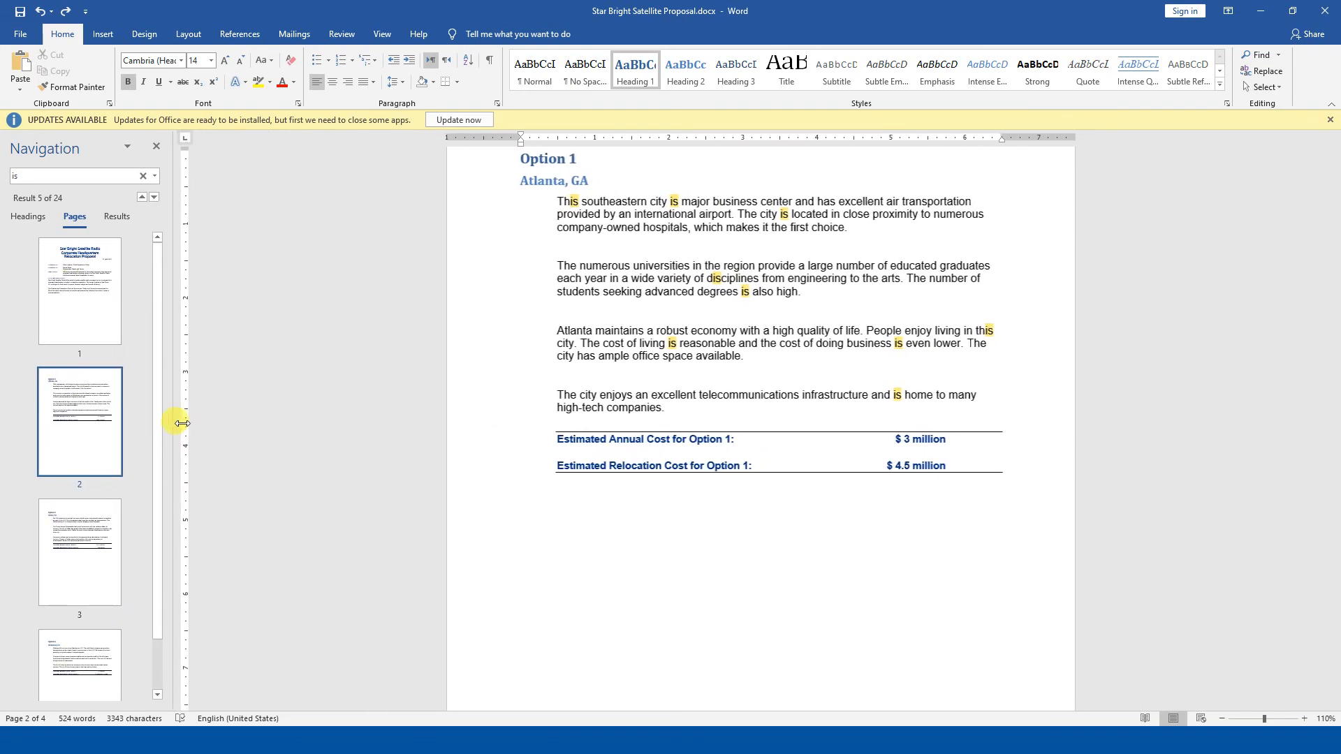
Visit pages 1, 3 and 4 through their thumbnails and return to page 1
click(91, 321)
click(101, 513)
click(102, 655)
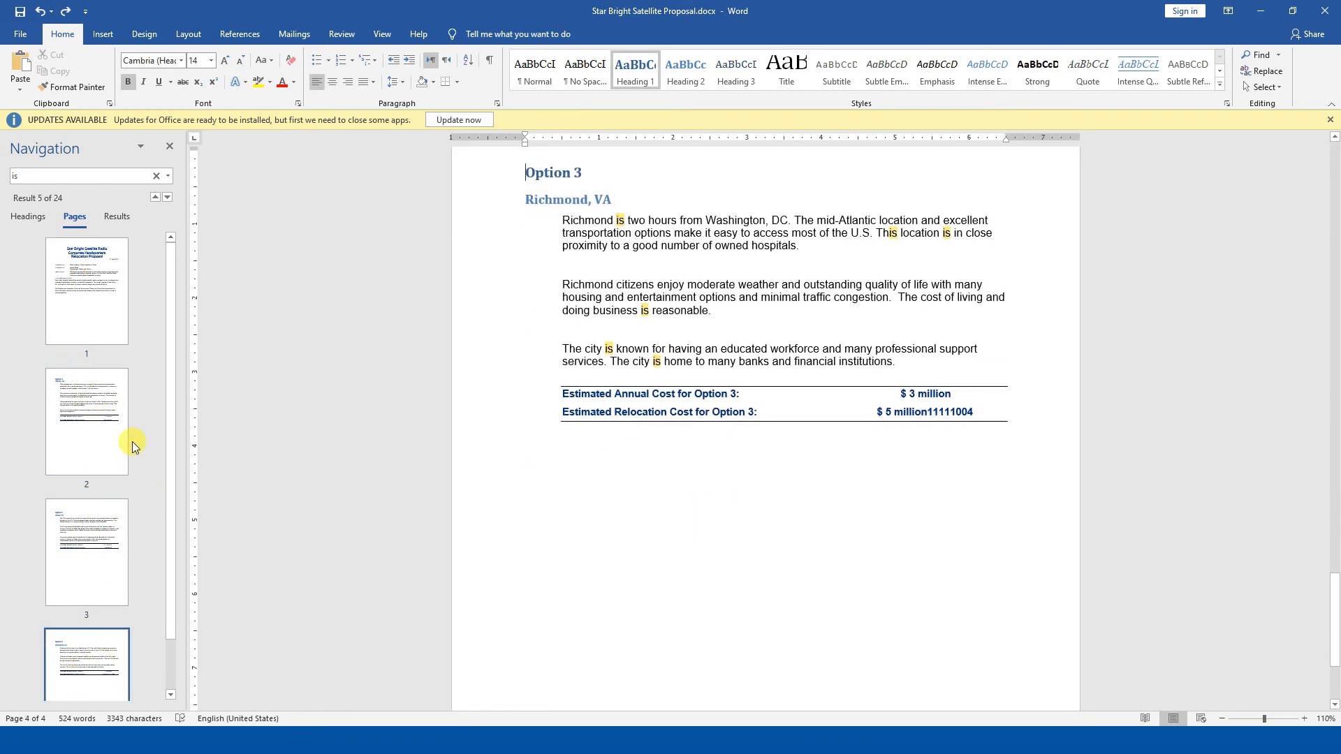
click(110, 286)
List the "is" matches as text results and visit the first and second matches in the Description paragraph
click(112, 216)
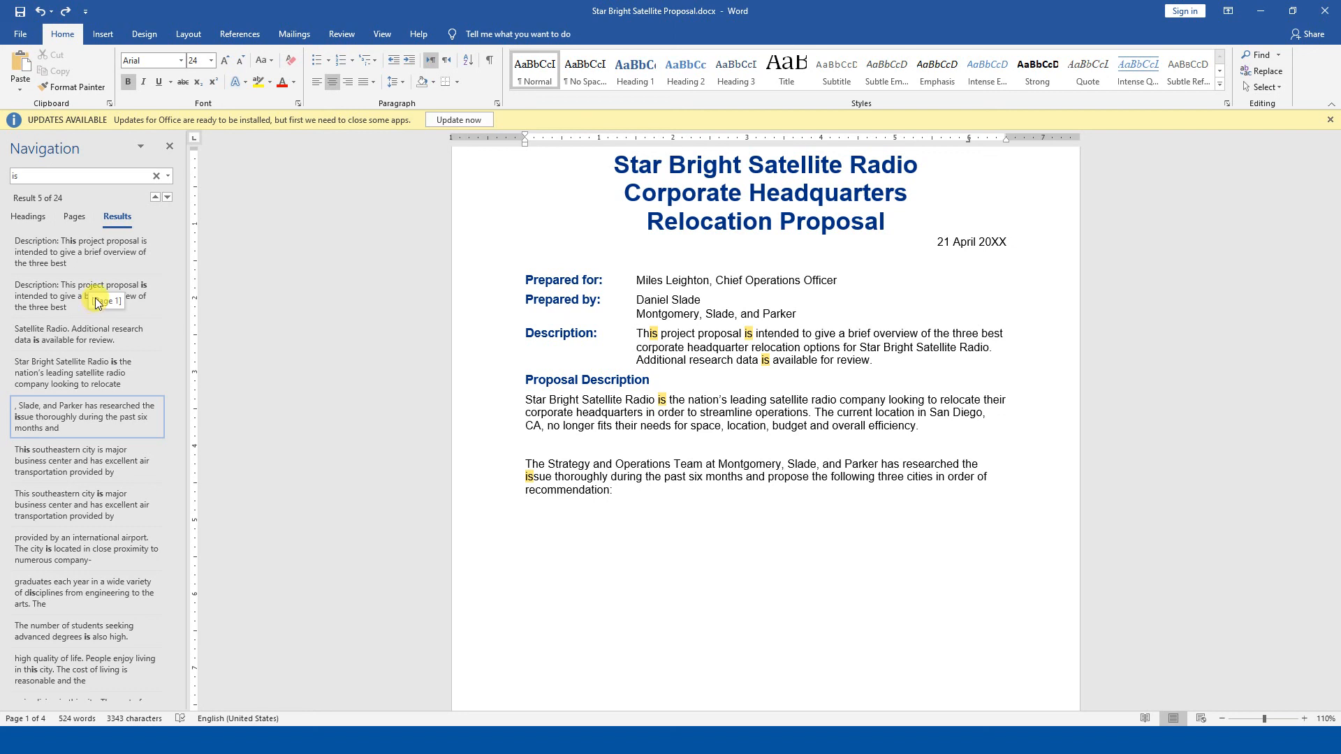
click(88, 262)
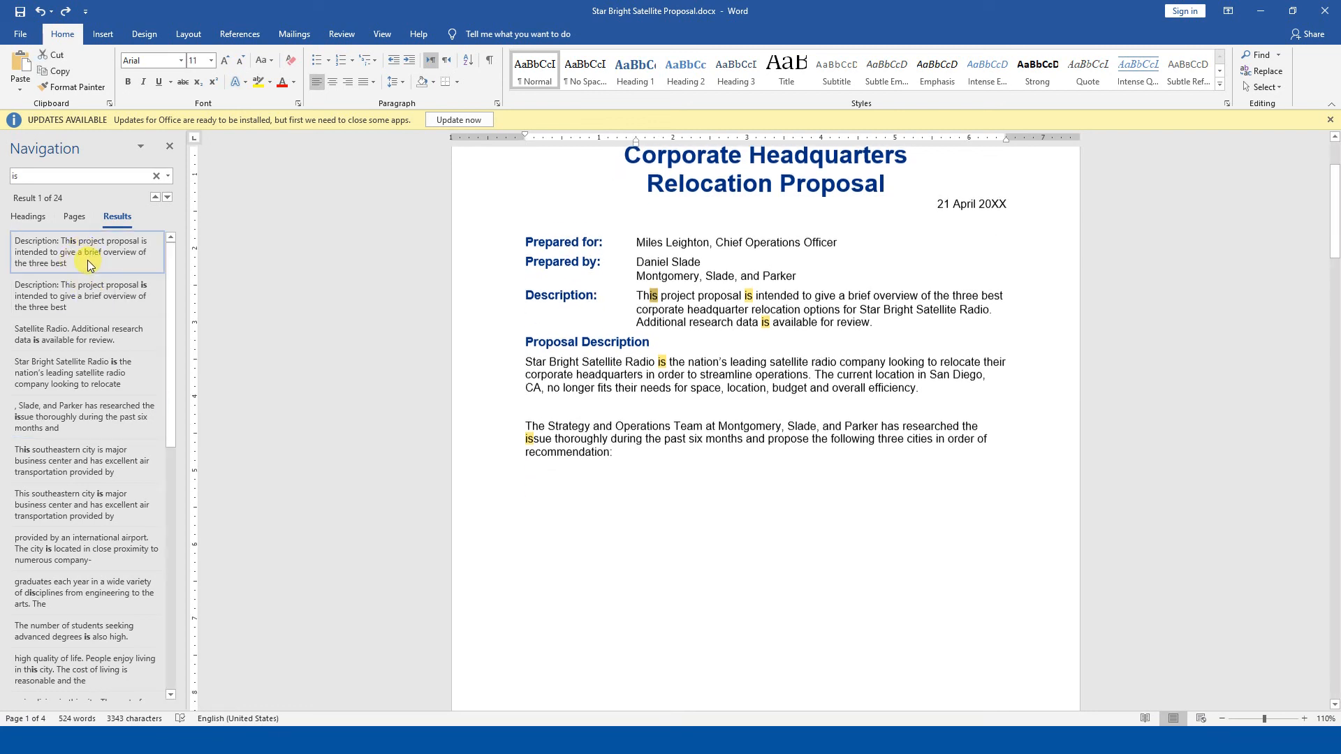
click(77, 295)
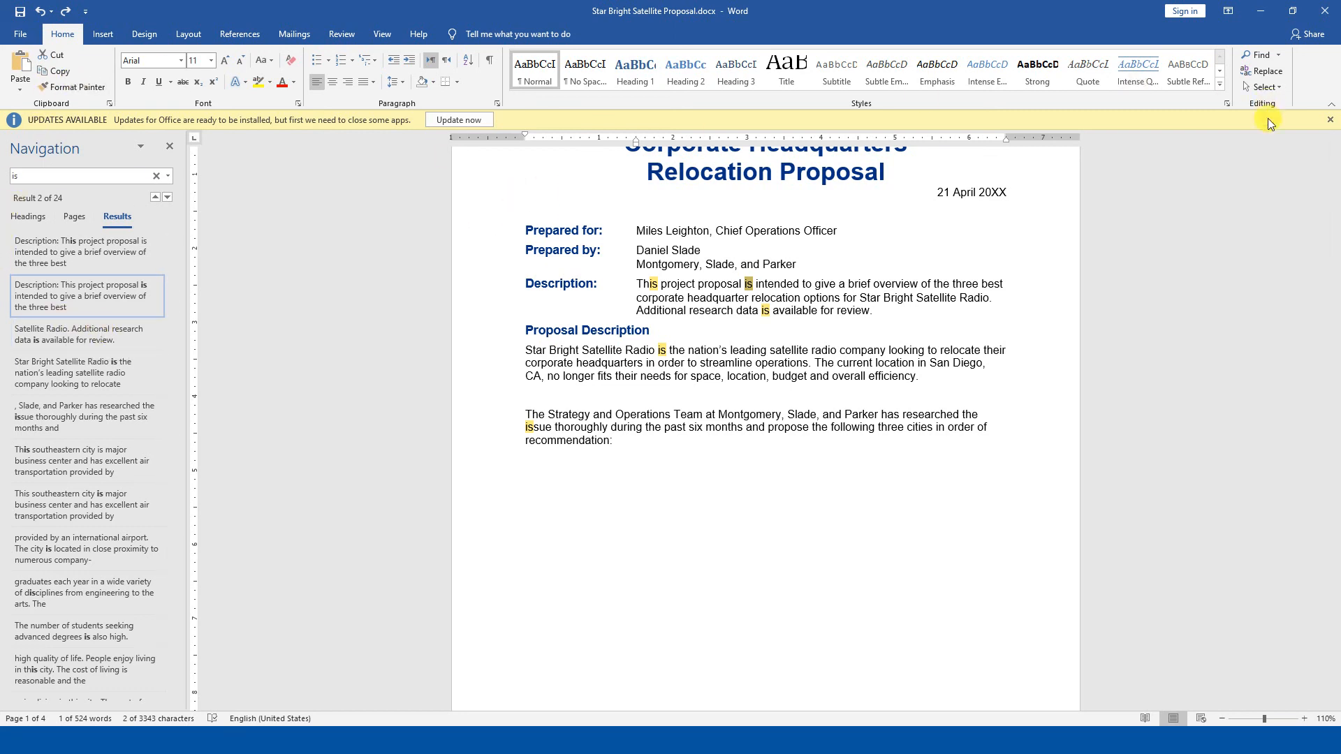
Open Advanced Find, examine its Replace and Go To options, and close the dialog
click(1278, 55)
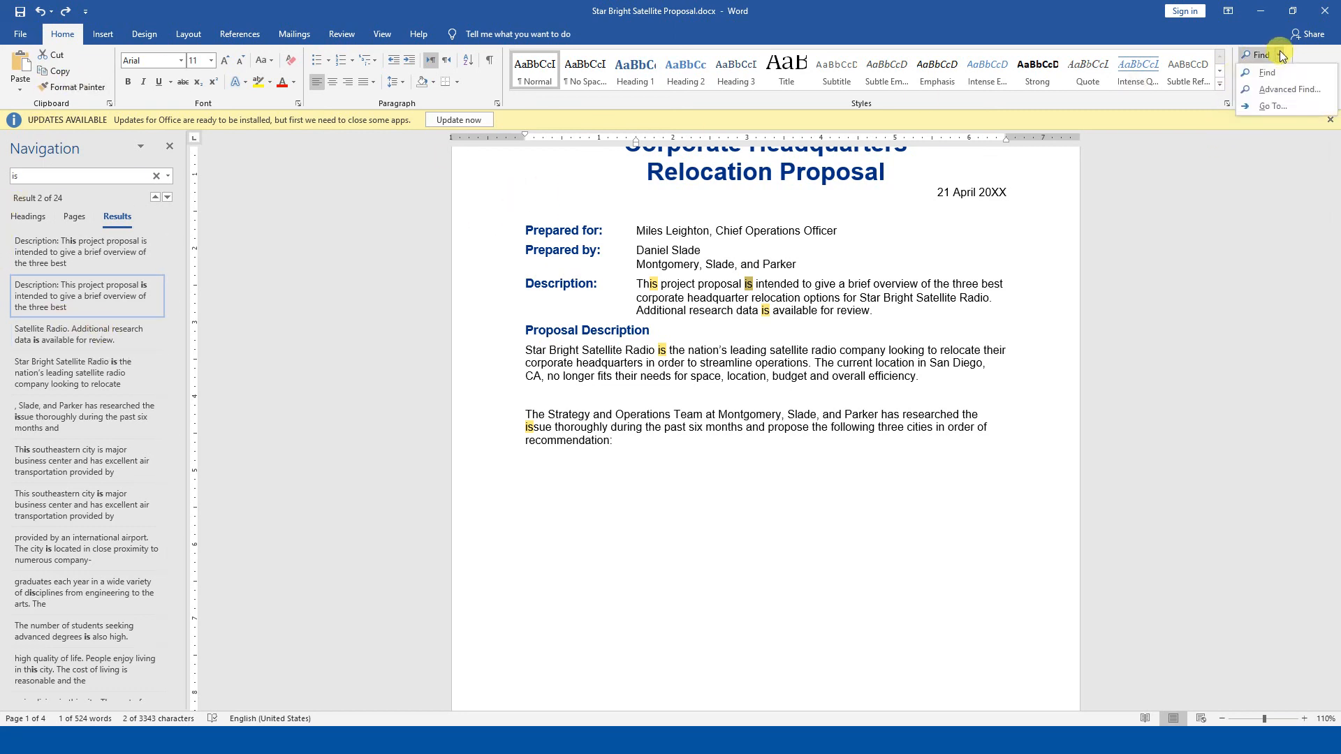
click(1269, 90)
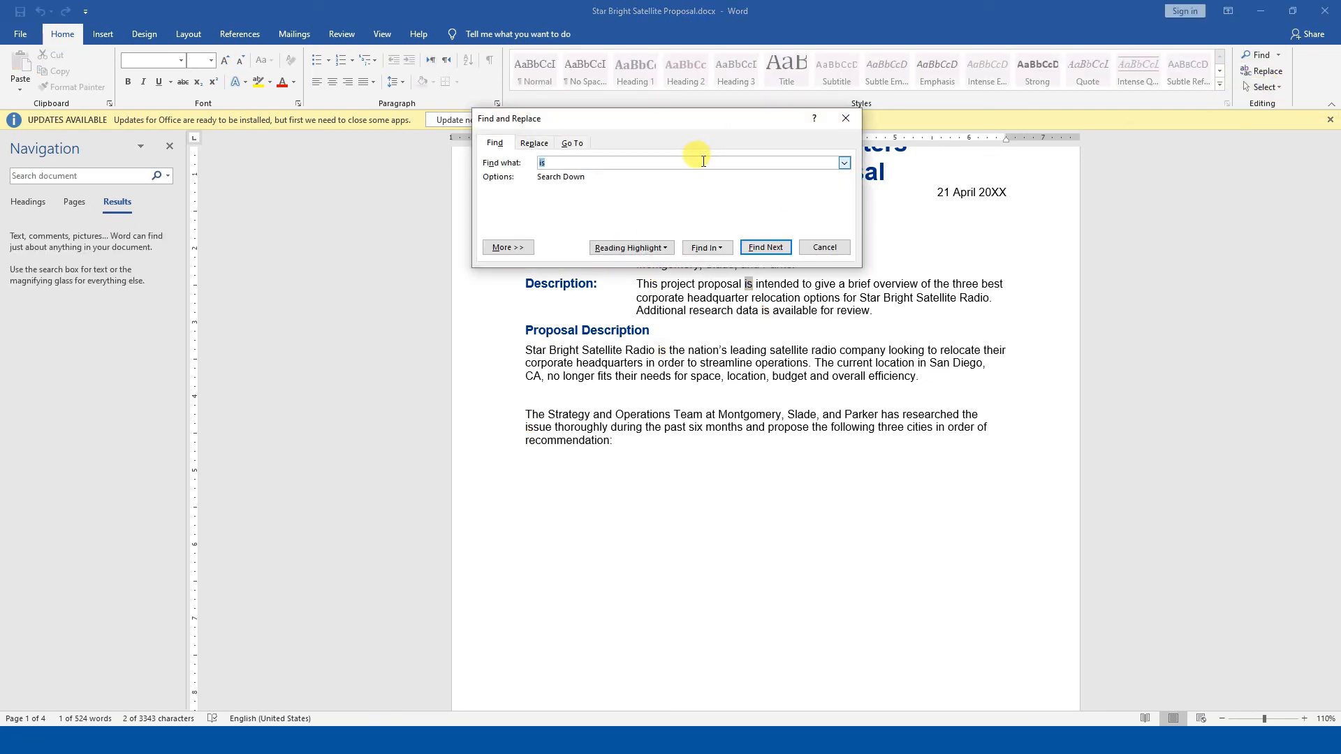
click(533, 143)
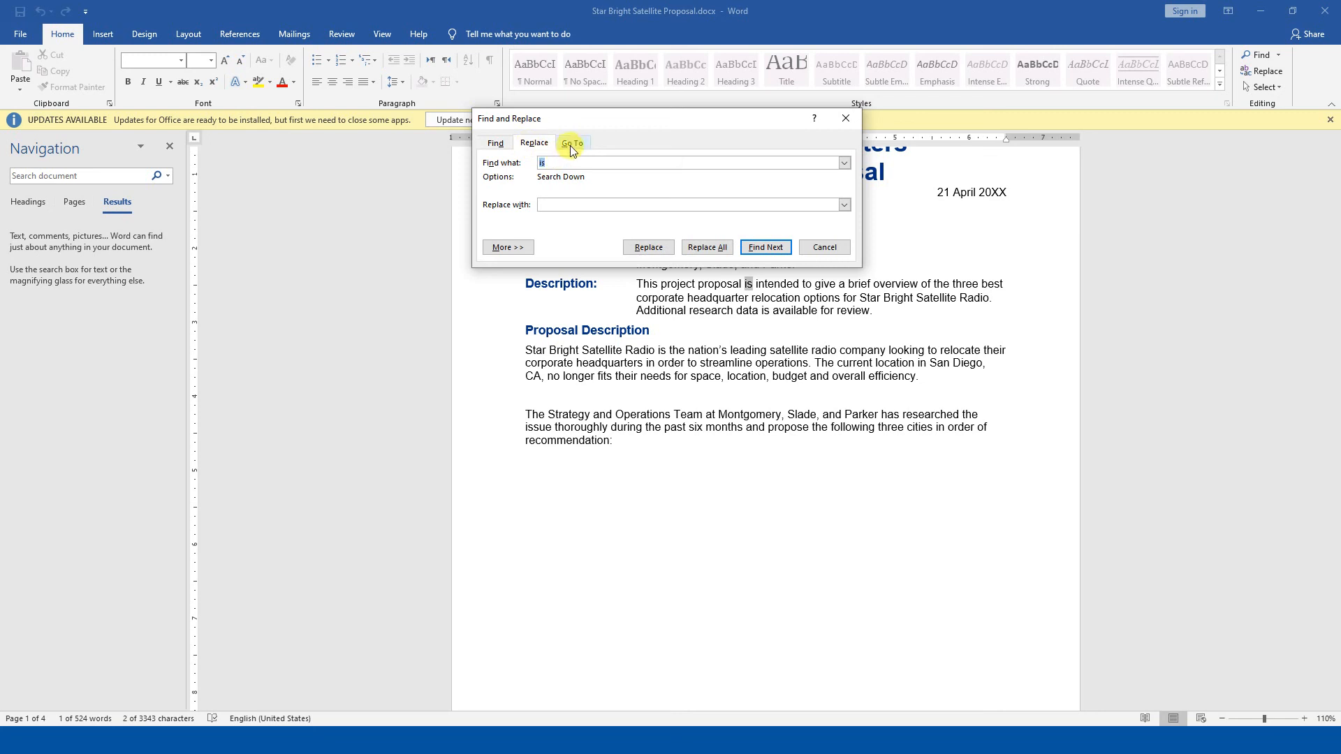
click(572, 143)
click(845, 119)
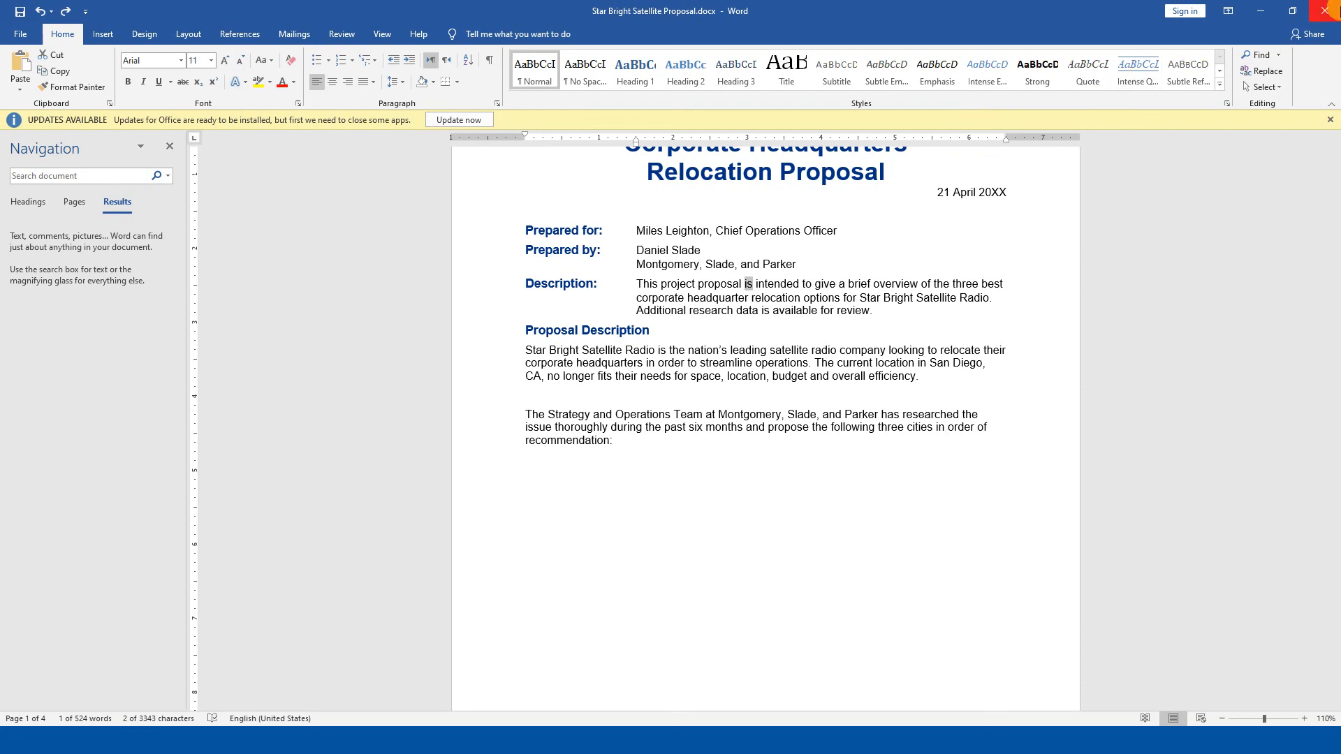
Open the Replace command, compare its Find and Replace options for "is", and close the dialog
click(1278, 74)
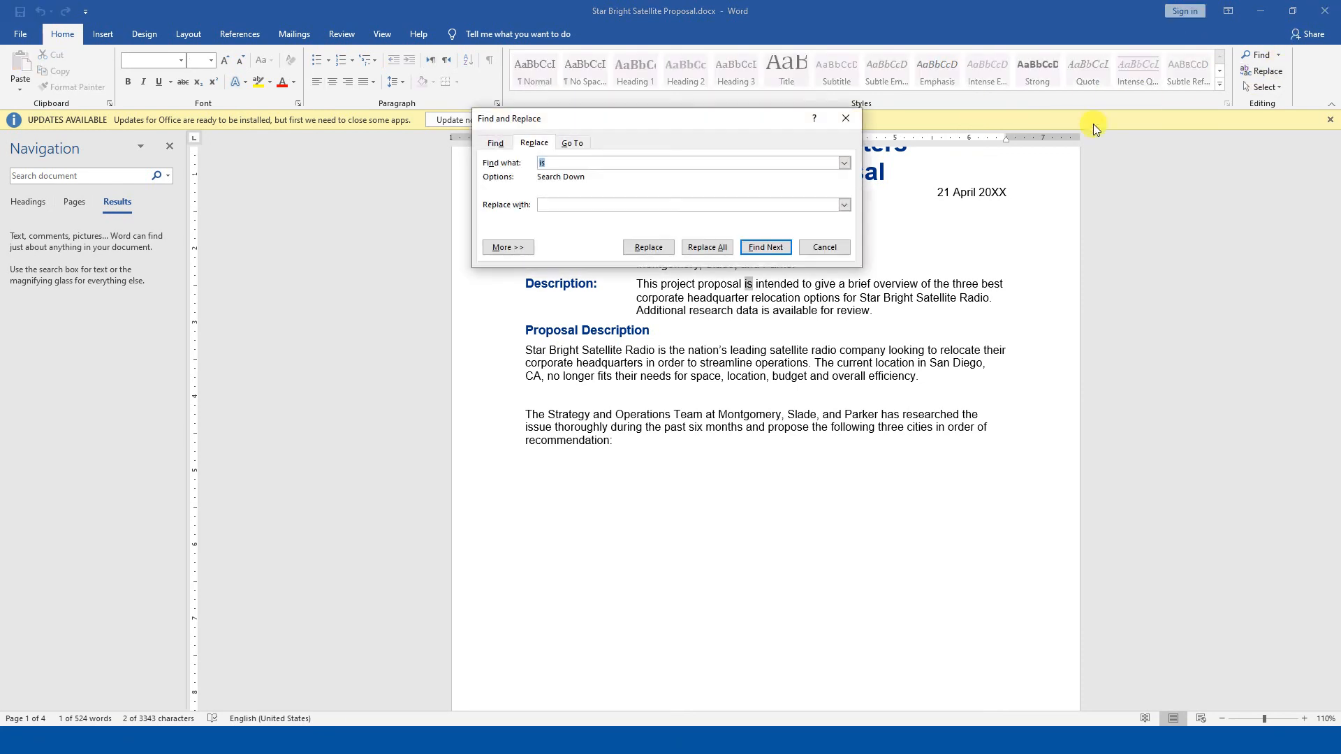
click(496, 142)
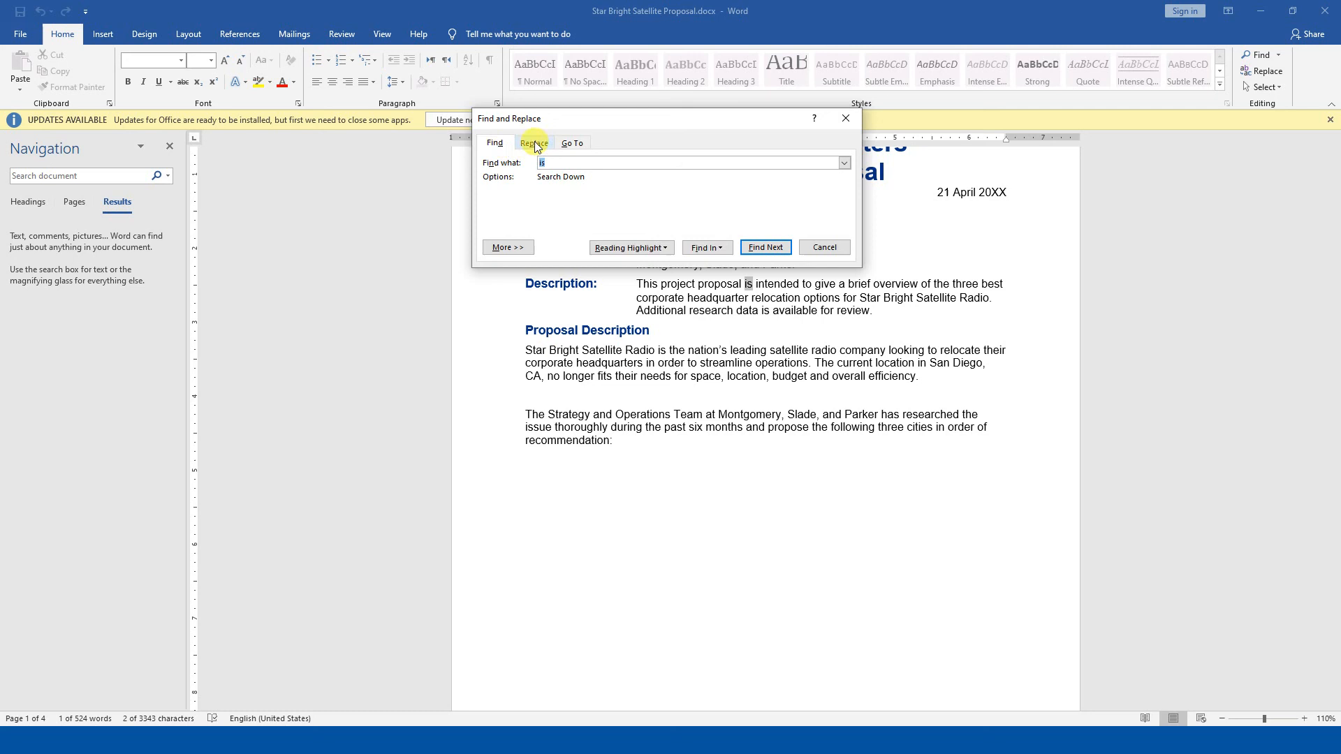
click(546, 144)
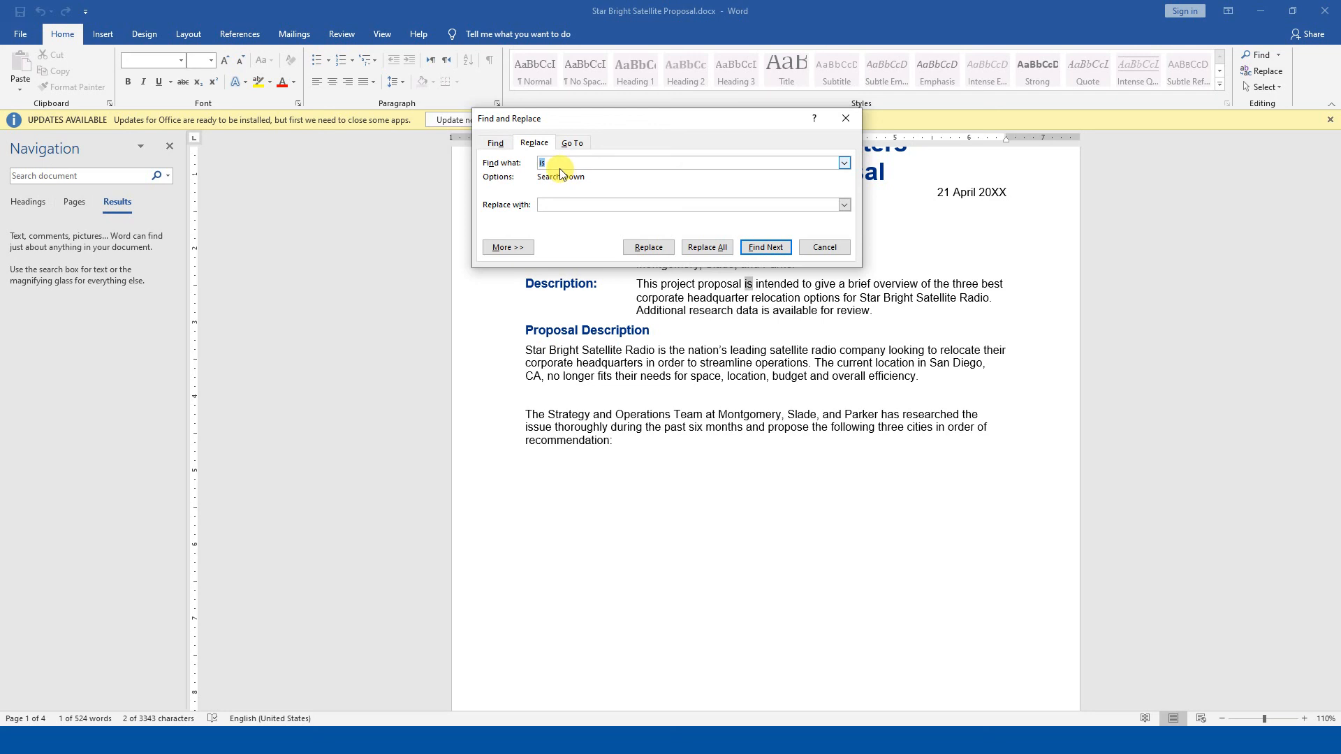
key(Escape)
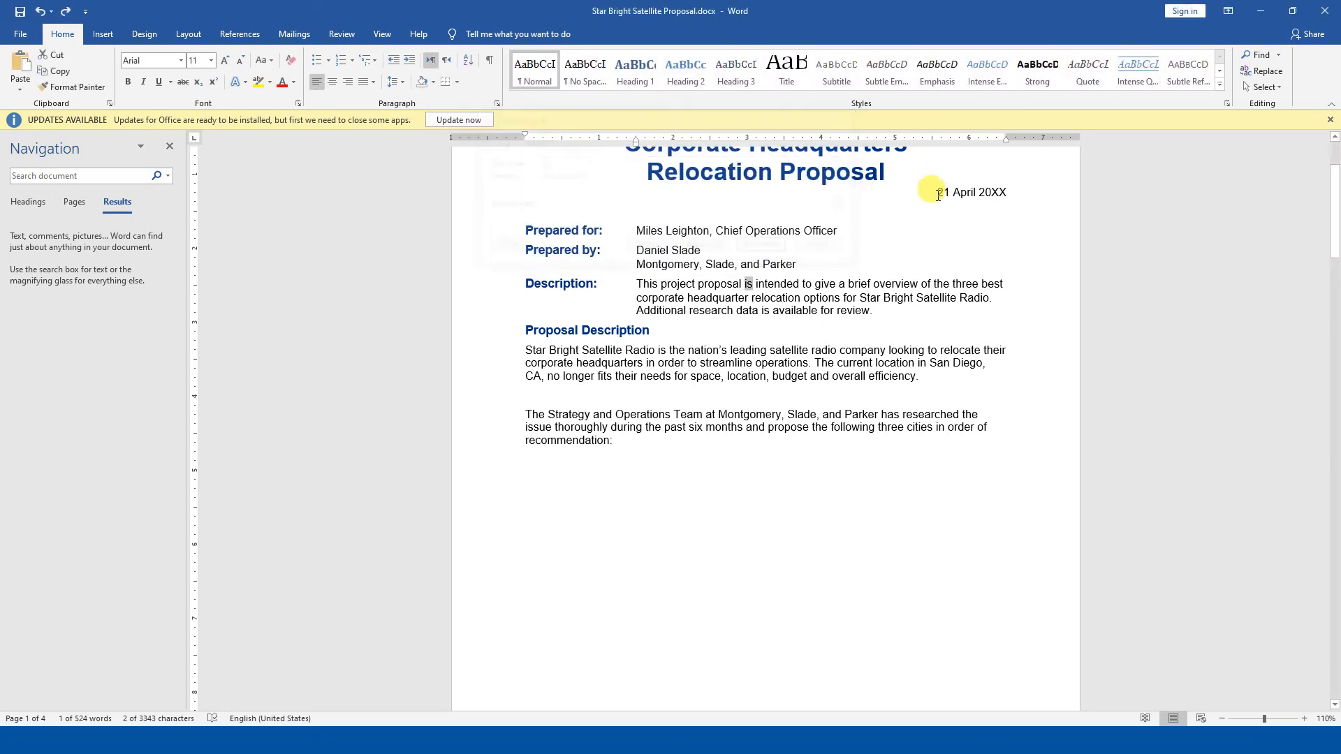
Select all of the document's content and clear the selection again
click(1263, 86)
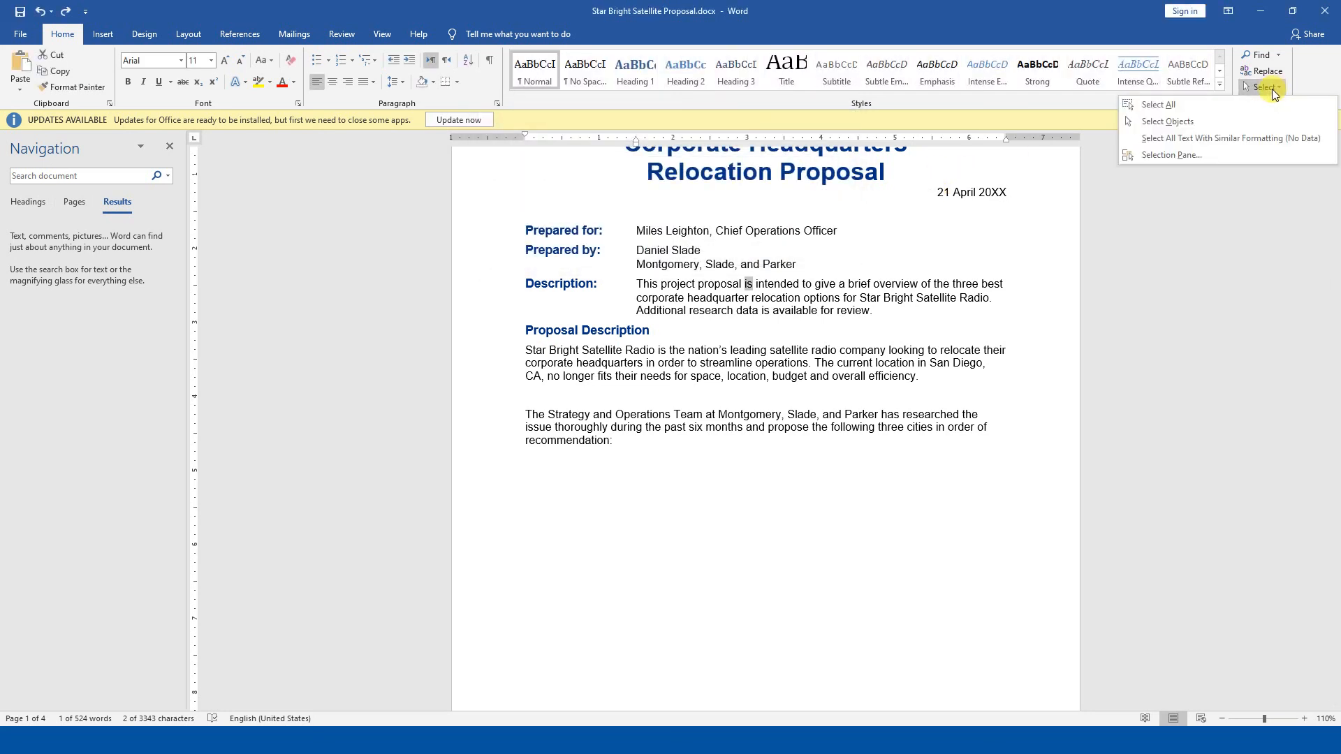
click(1217, 104)
click(979, 248)
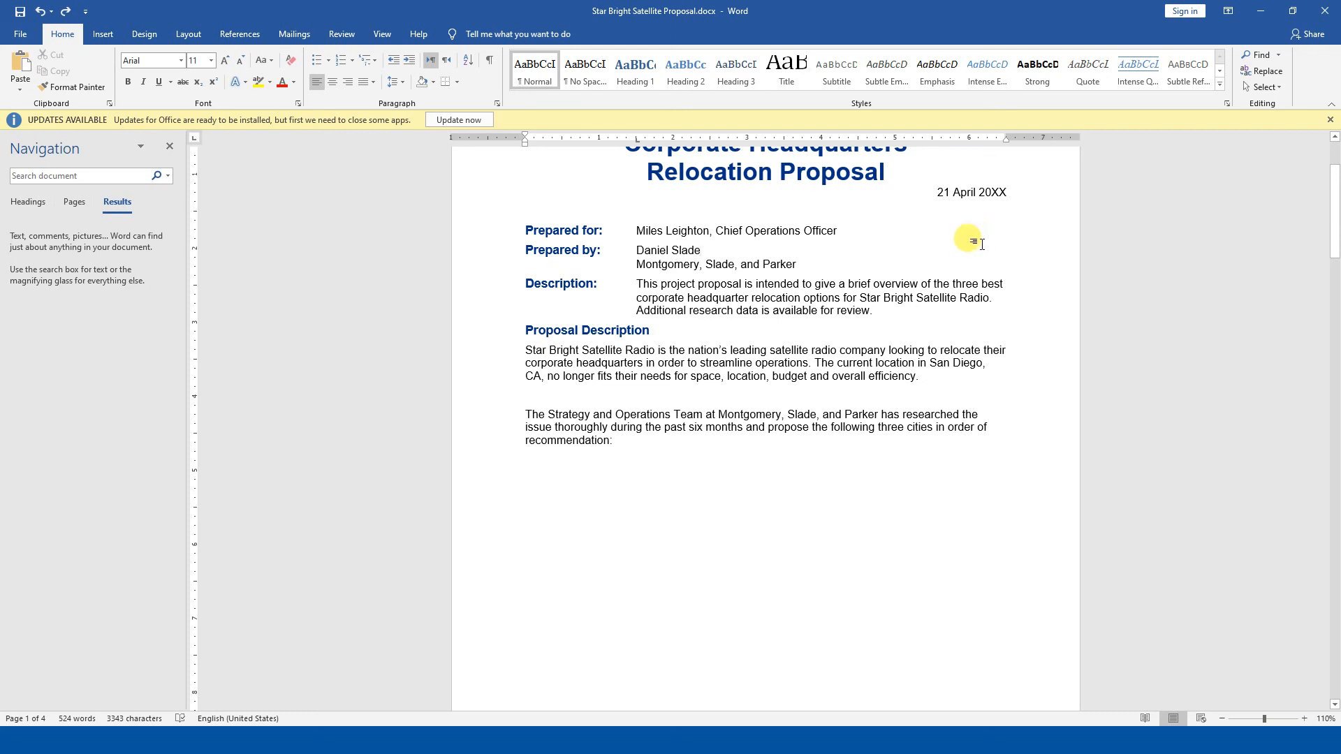
Open Advanced Find for "is" and apply the reading highlight to all matches
click(1271, 57)
click(1275, 71)
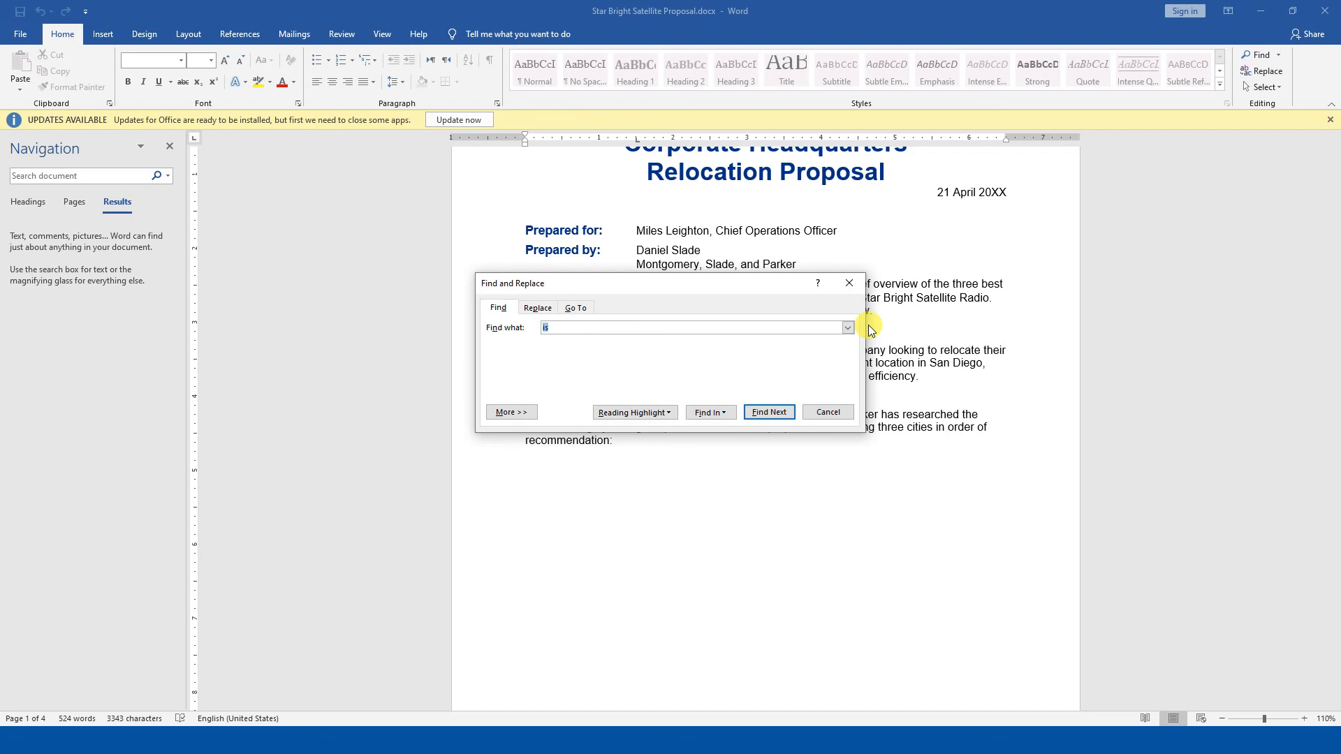
text(i)
click(518, 413)
click(516, 413)
click(648, 412)
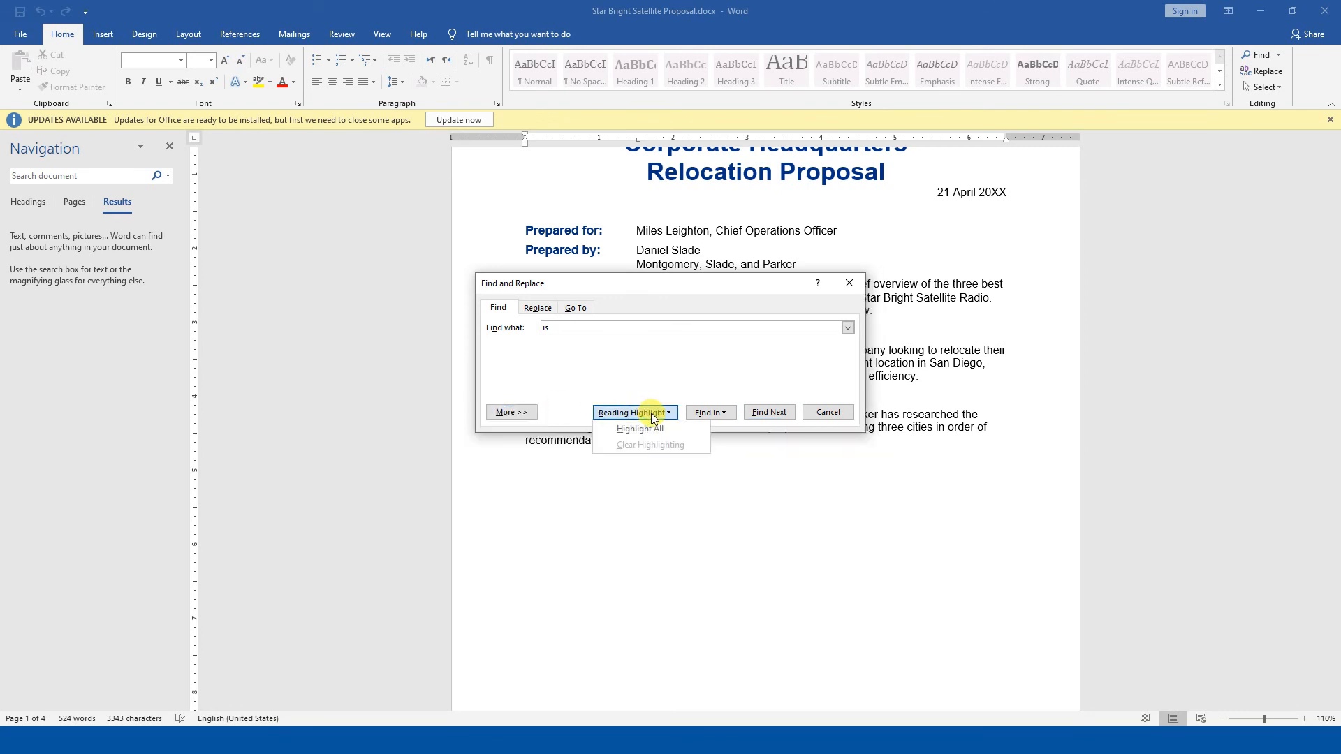
click(652, 428)
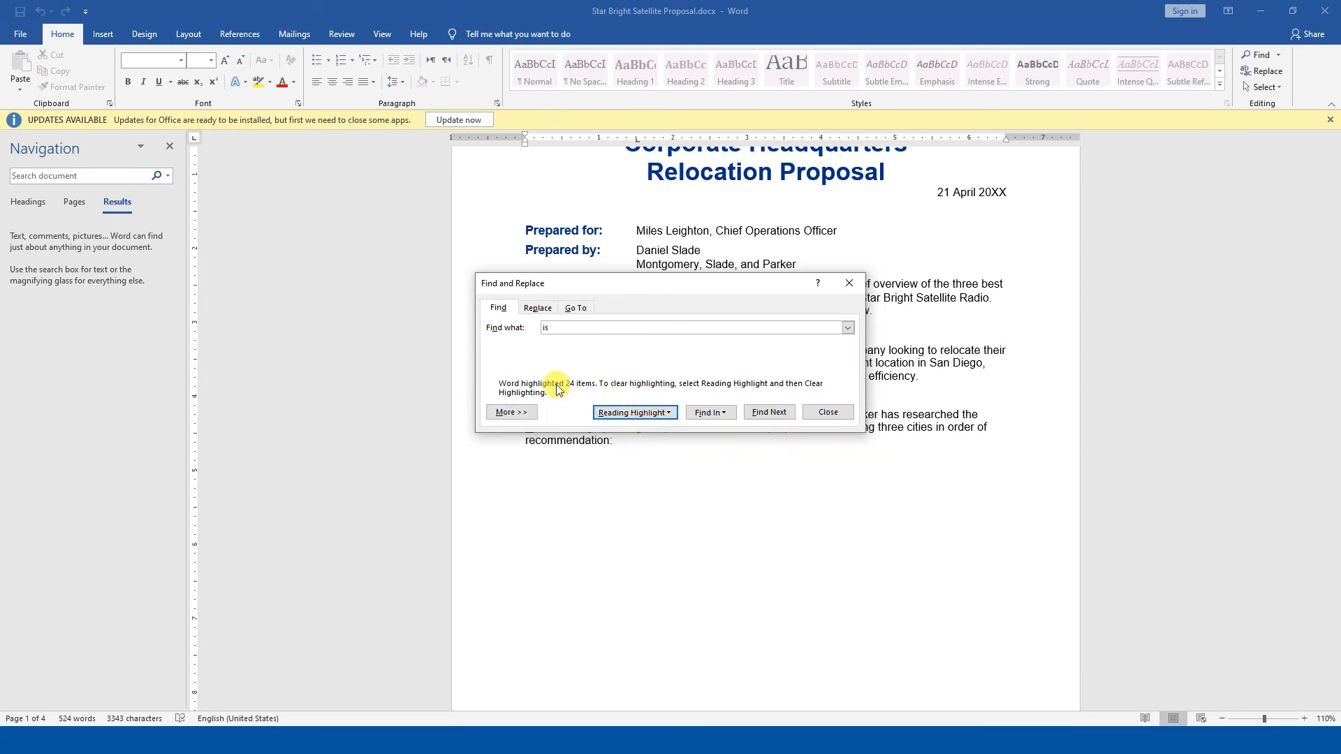
Find all "is" matches in the main document and step through single matches to the Dallas text on page 3
click(711, 412)
click(723, 429)
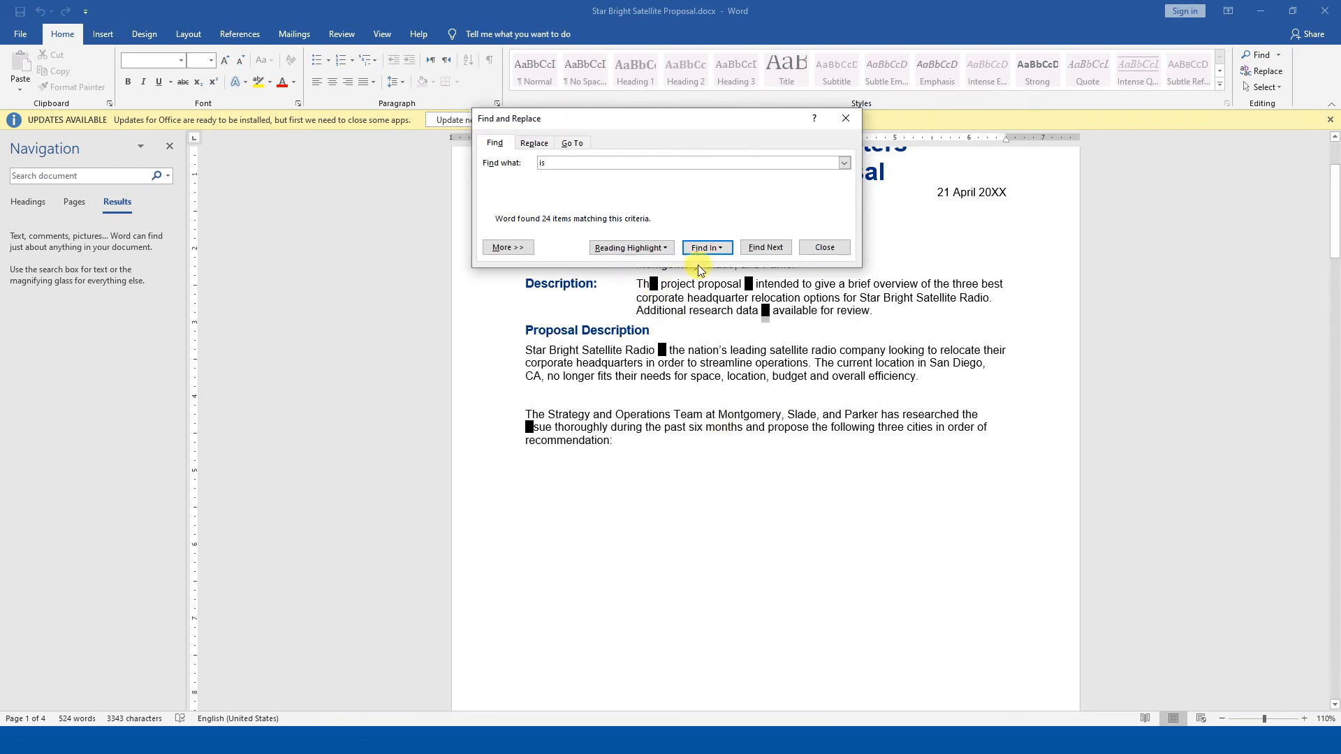
click(753, 249)
click(753, 249)
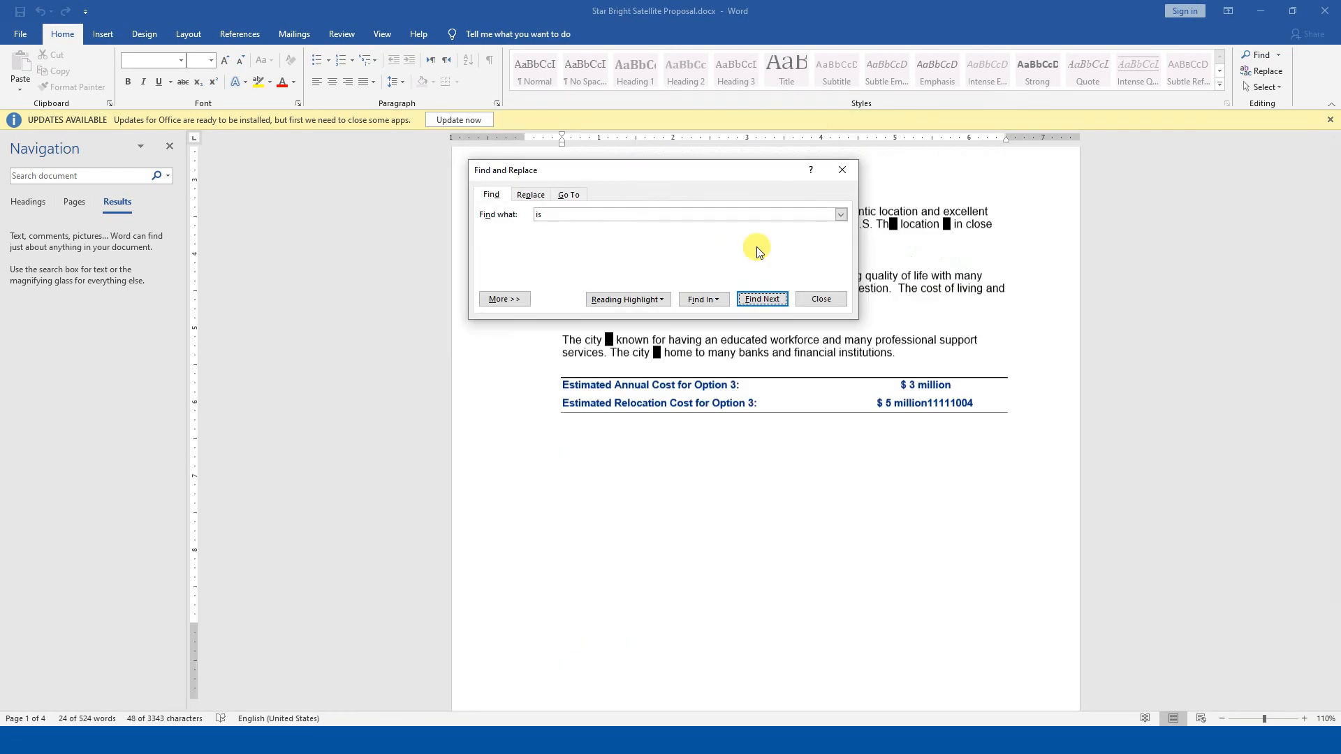
click(759, 302)
click(758, 305)
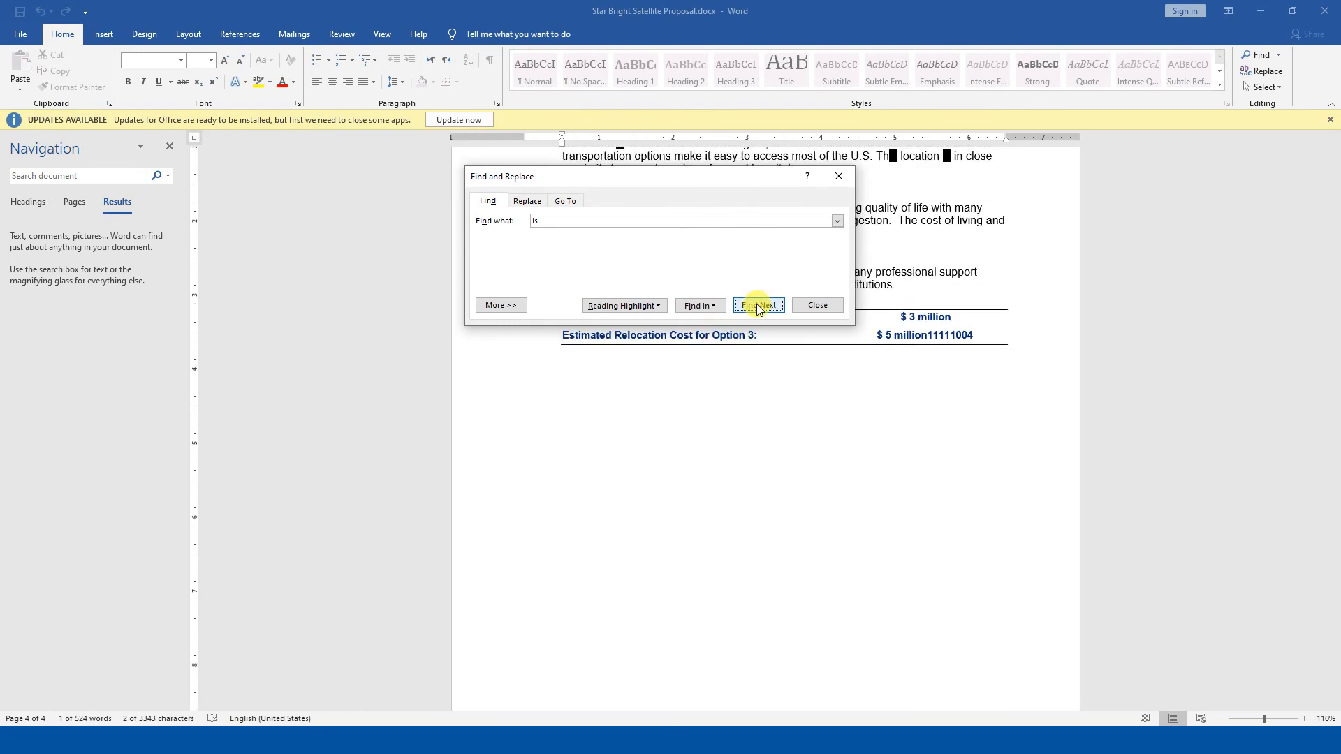
click(756, 304)
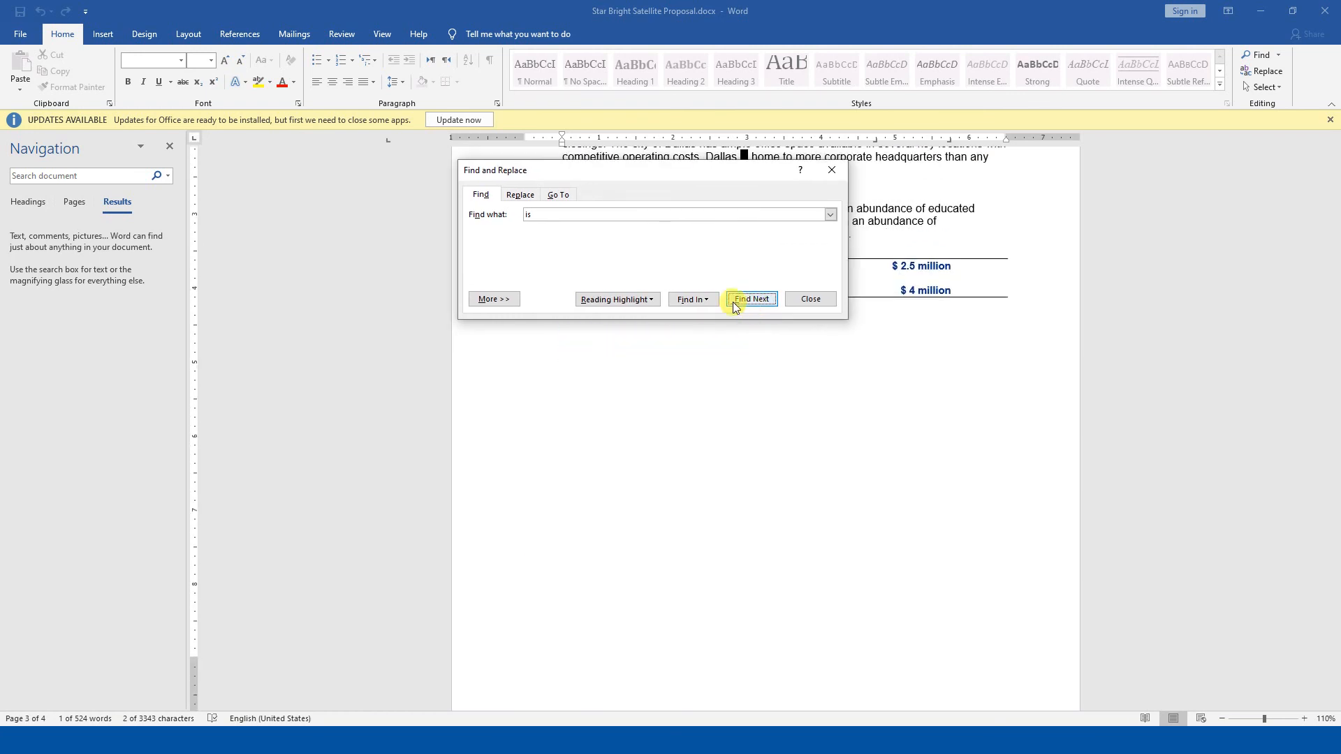
Clear the reading highlight, step through more "is" matches in the Dallas text, and close Find and Replace
click(651, 299)
click(638, 331)
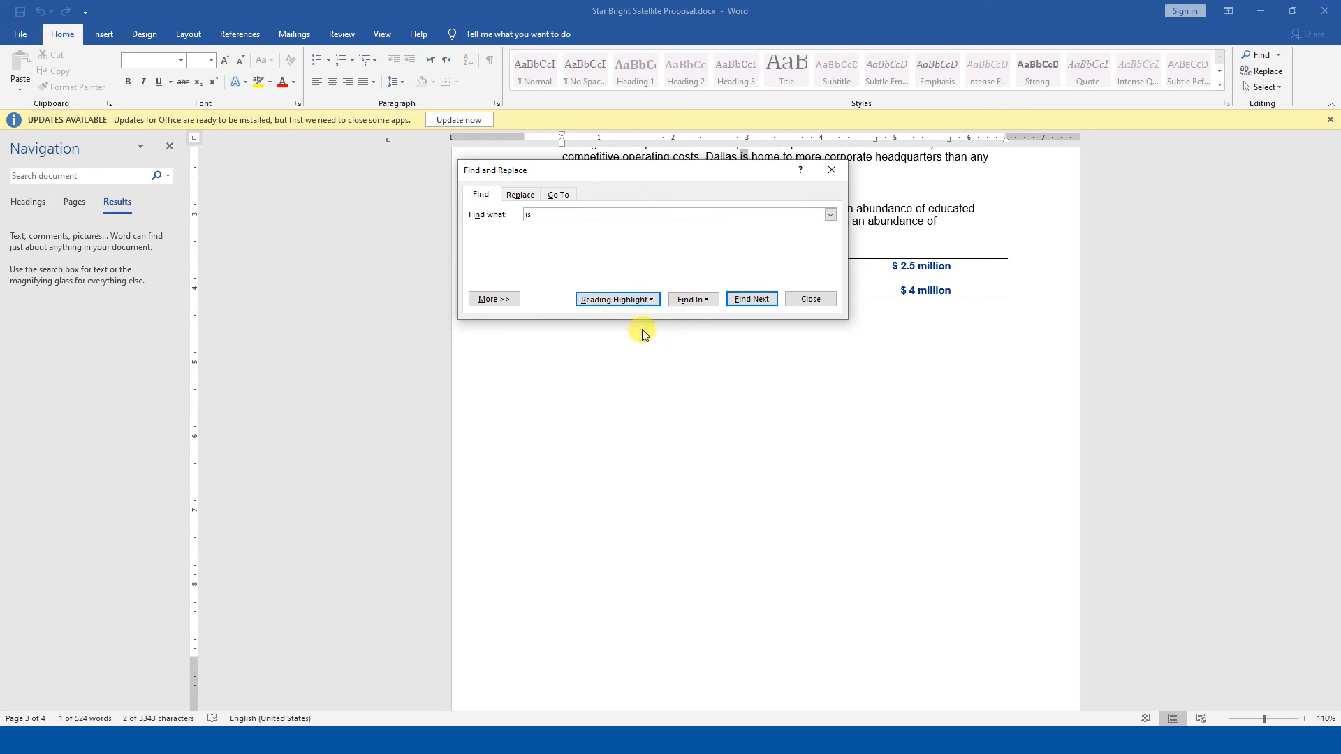
click(748, 300)
click(752, 305)
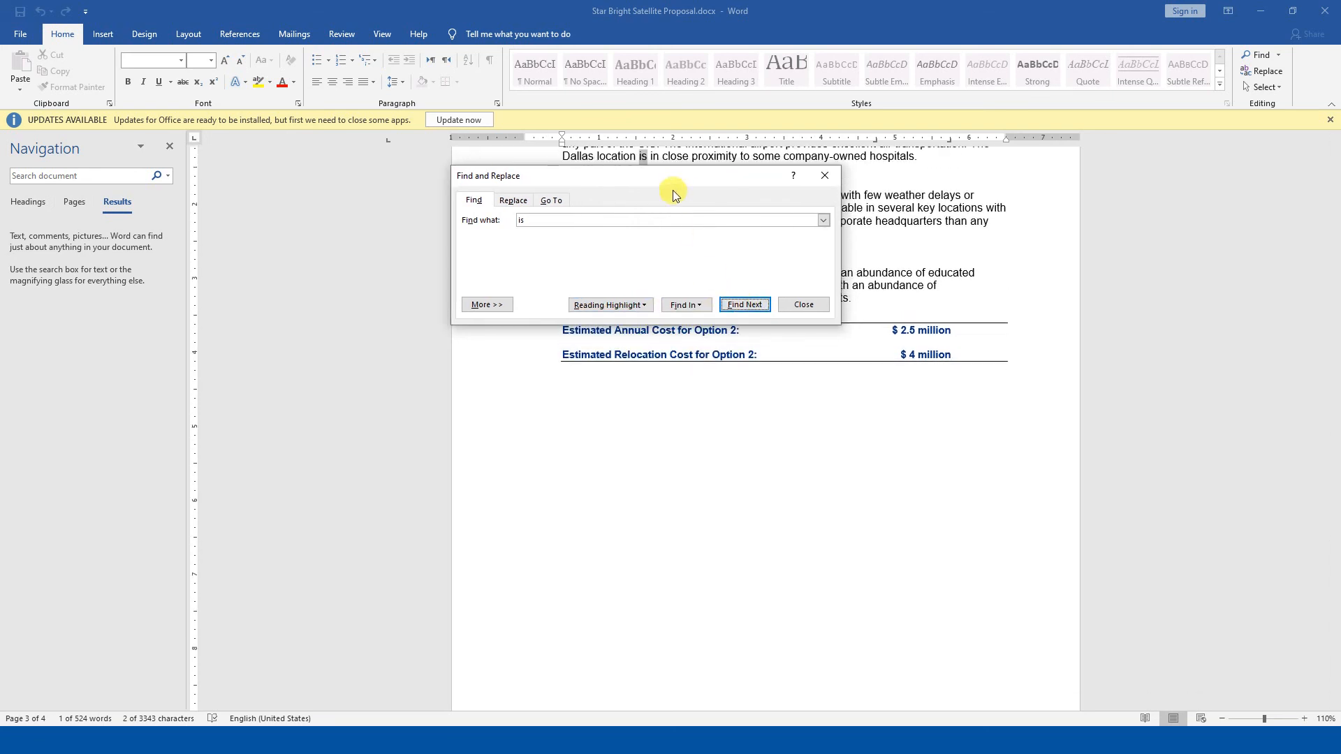
click(831, 418)
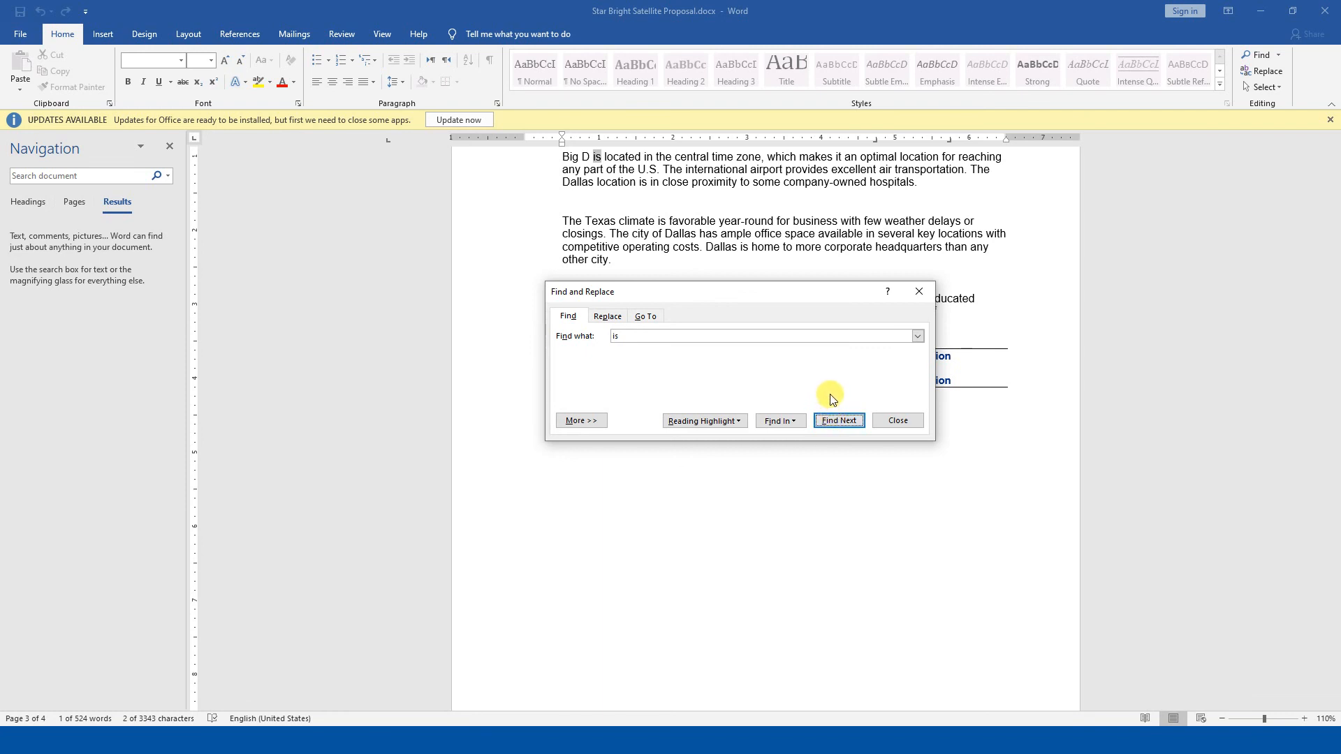
click(891, 419)
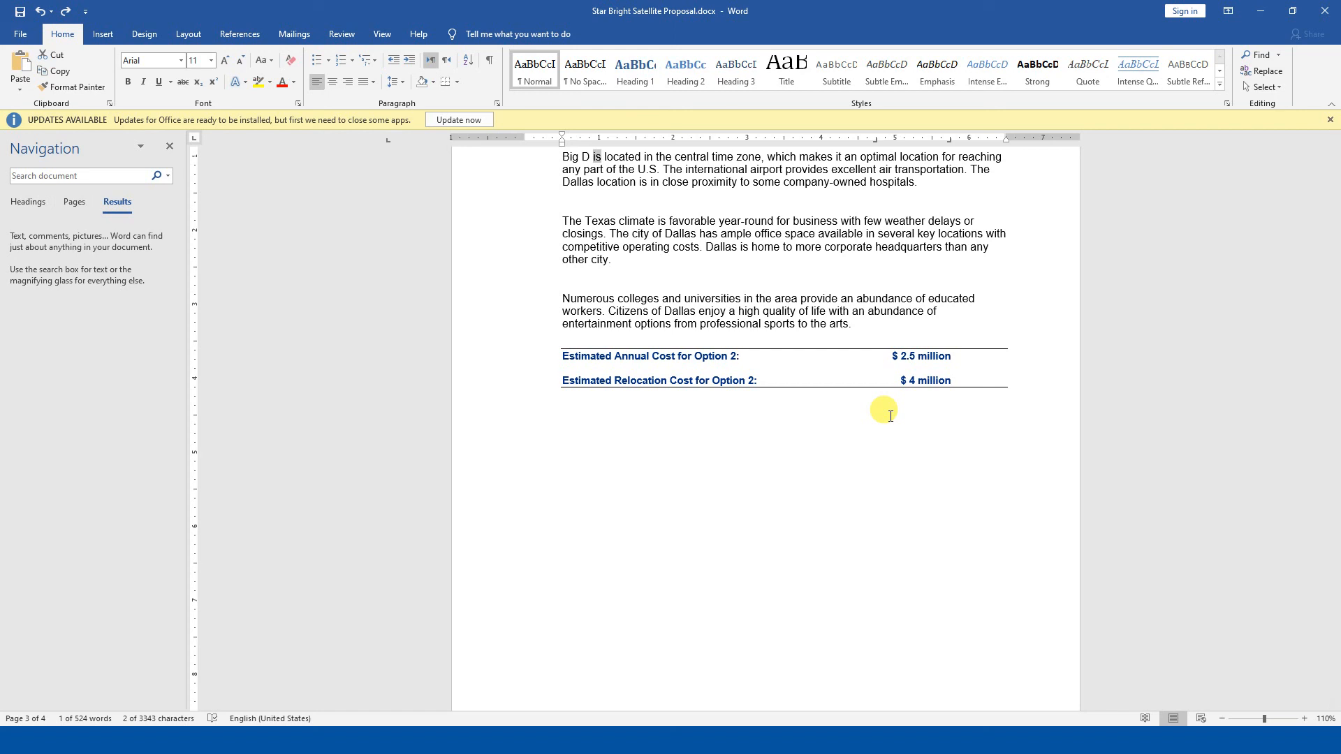
Find the next "is" match with the Replace command and undo the last document edit
key(ctrl+h)
click(758, 413)
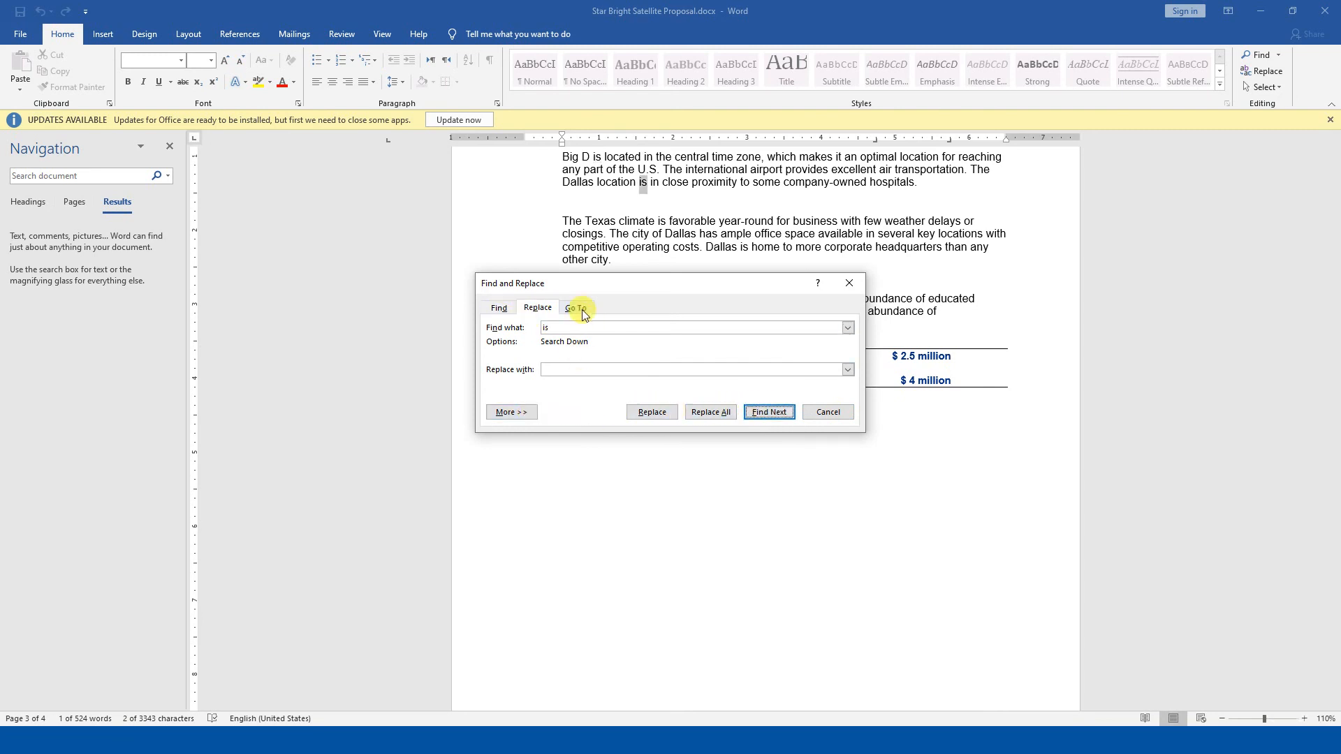
key(ctrl+z)
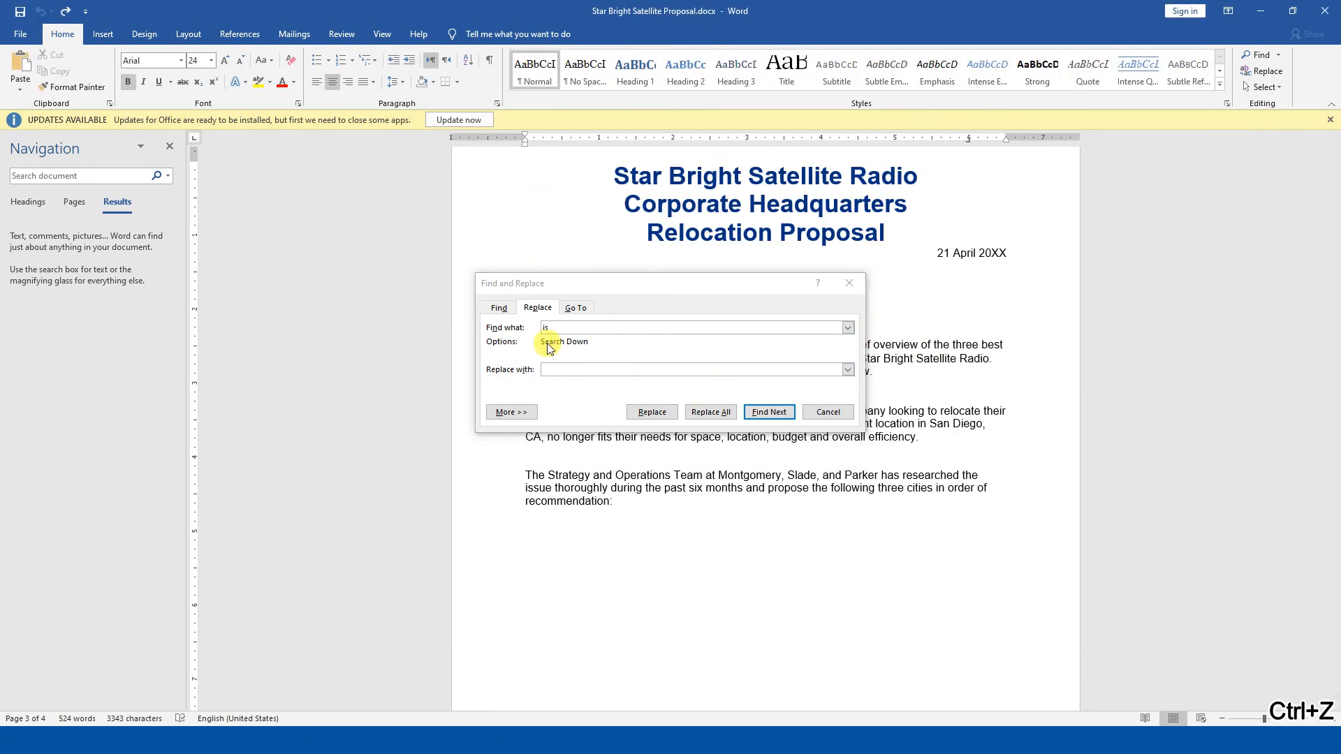
Find the first "is" in the Description paragraph and highlight all matches, moving the dialog clear of that paragraph
click(498, 308)
click(768, 411)
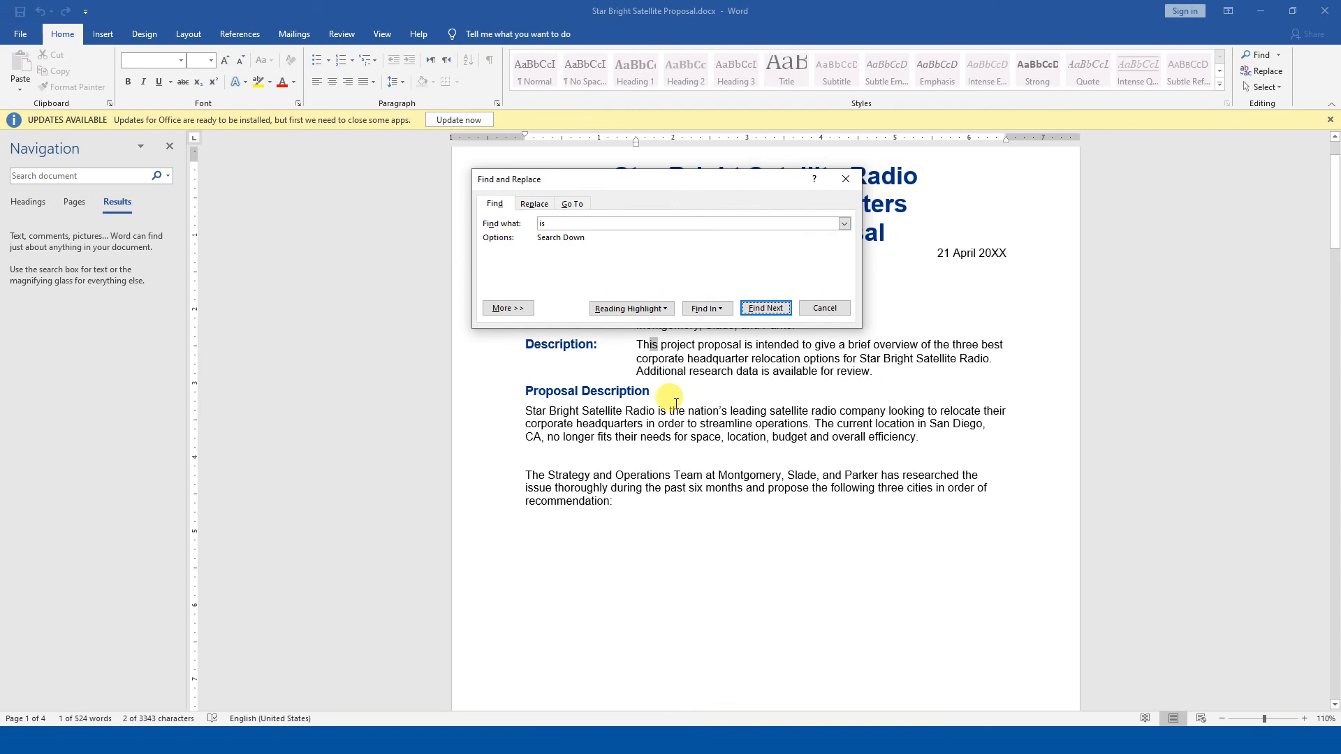
click(656, 312)
drag(628, 179, 726, 435)
click(743, 571)
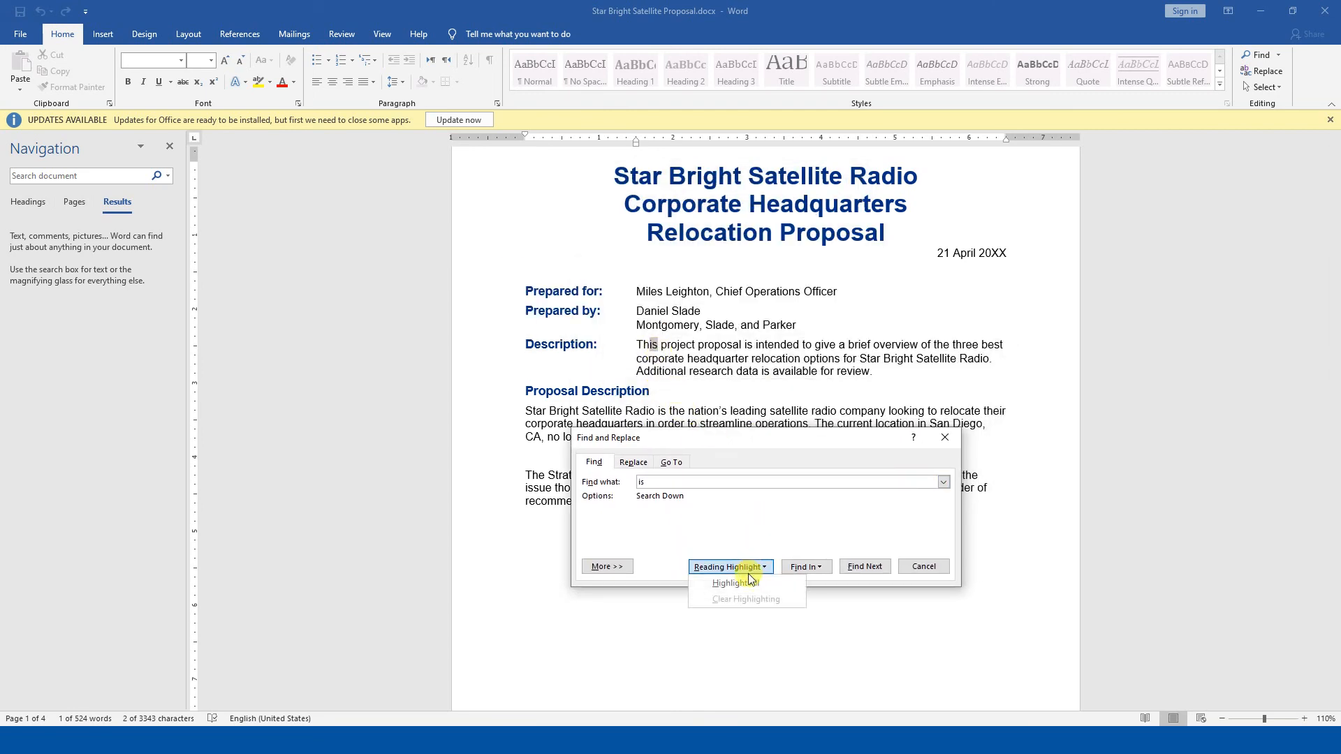
click(738, 583)
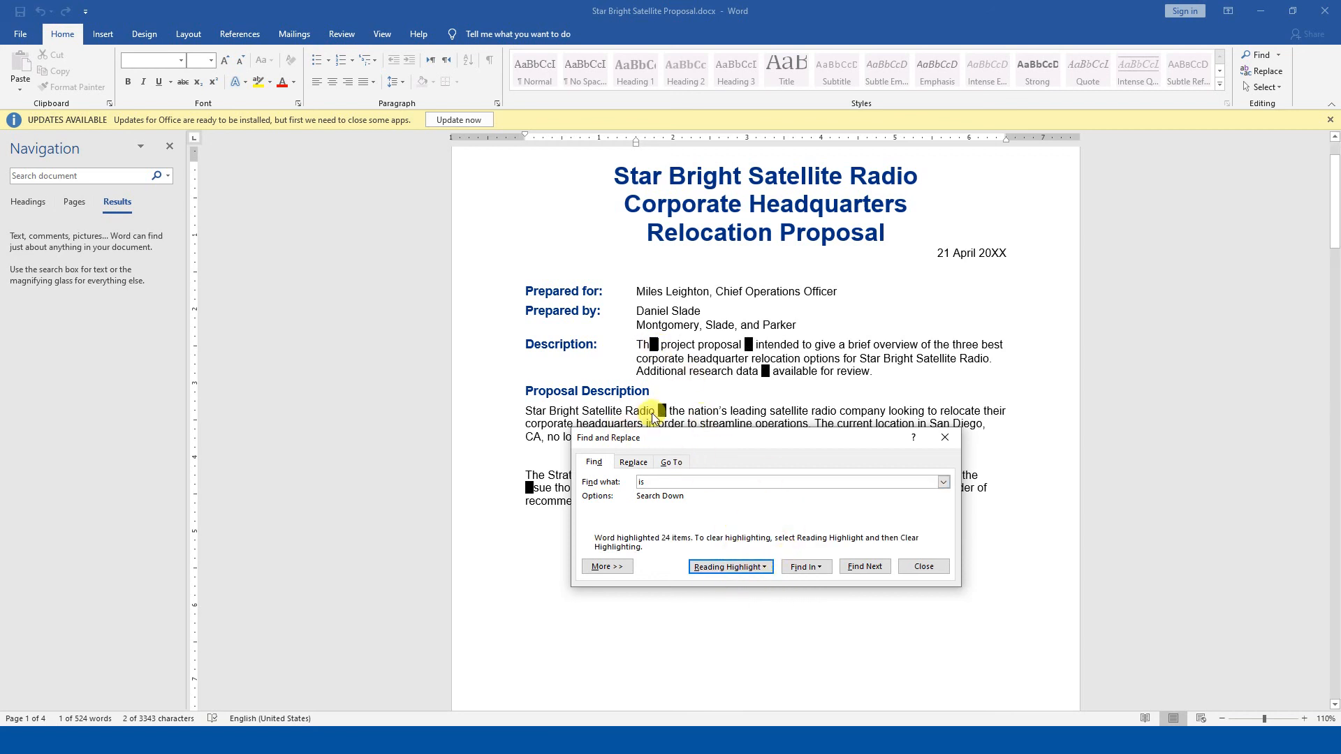
Check the Find In choices and look through the highlighted "is" matches on page 1
click(807, 567)
click(796, 527)
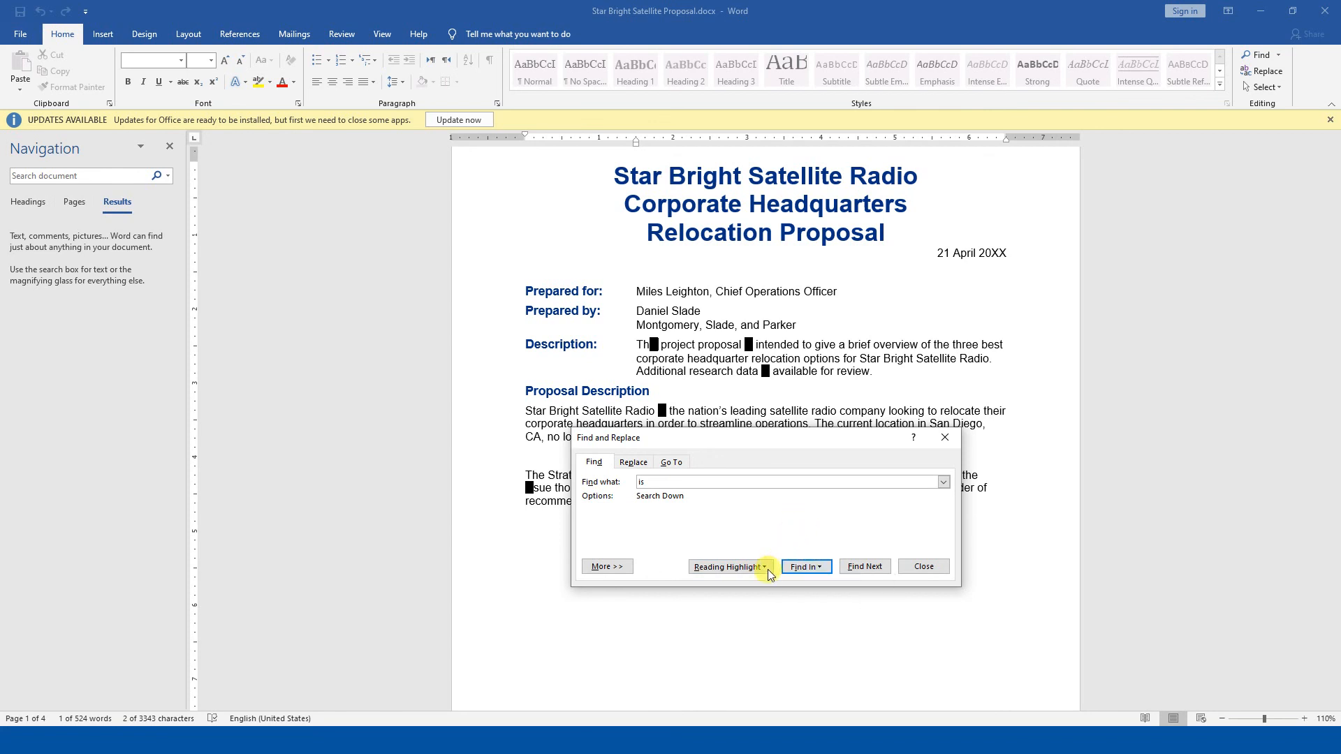
scroll(740, 531, down, 5)
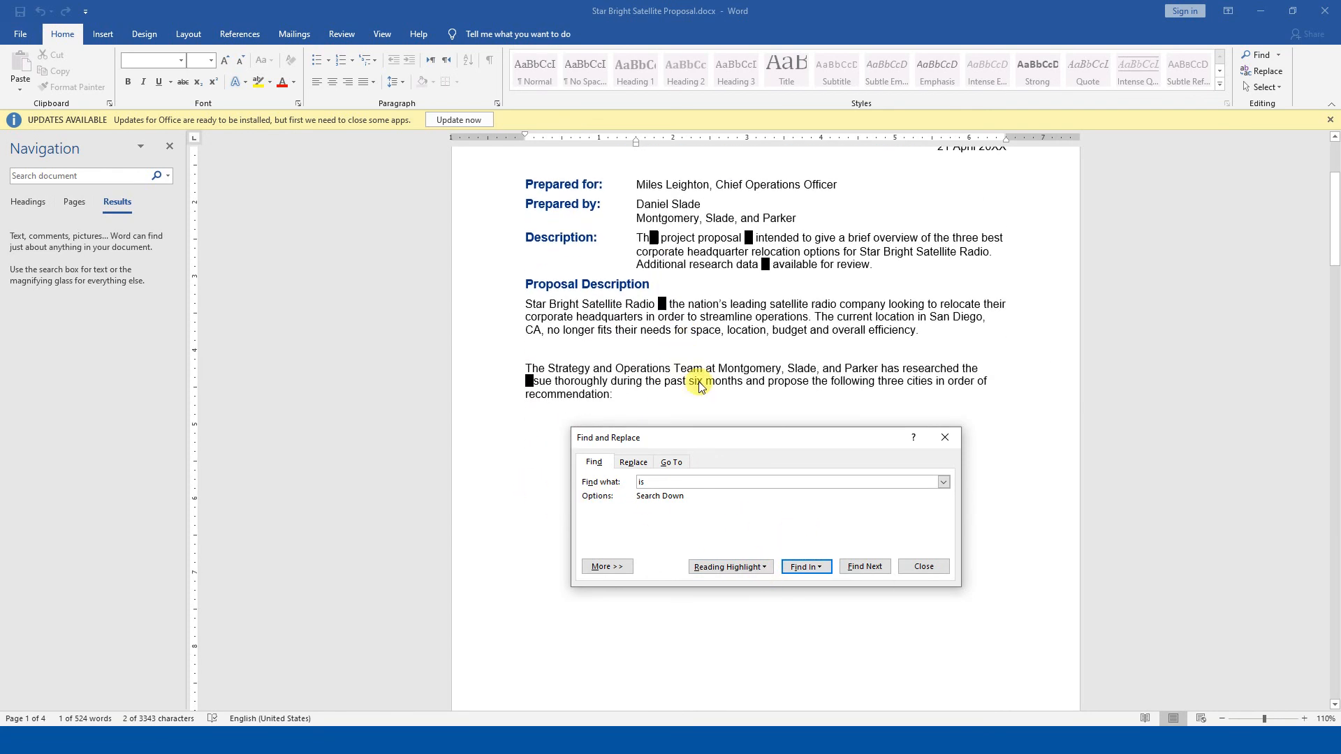
Clear the reading highlight from the "is" matches and close Find and Replace
click(754, 565)
click(741, 600)
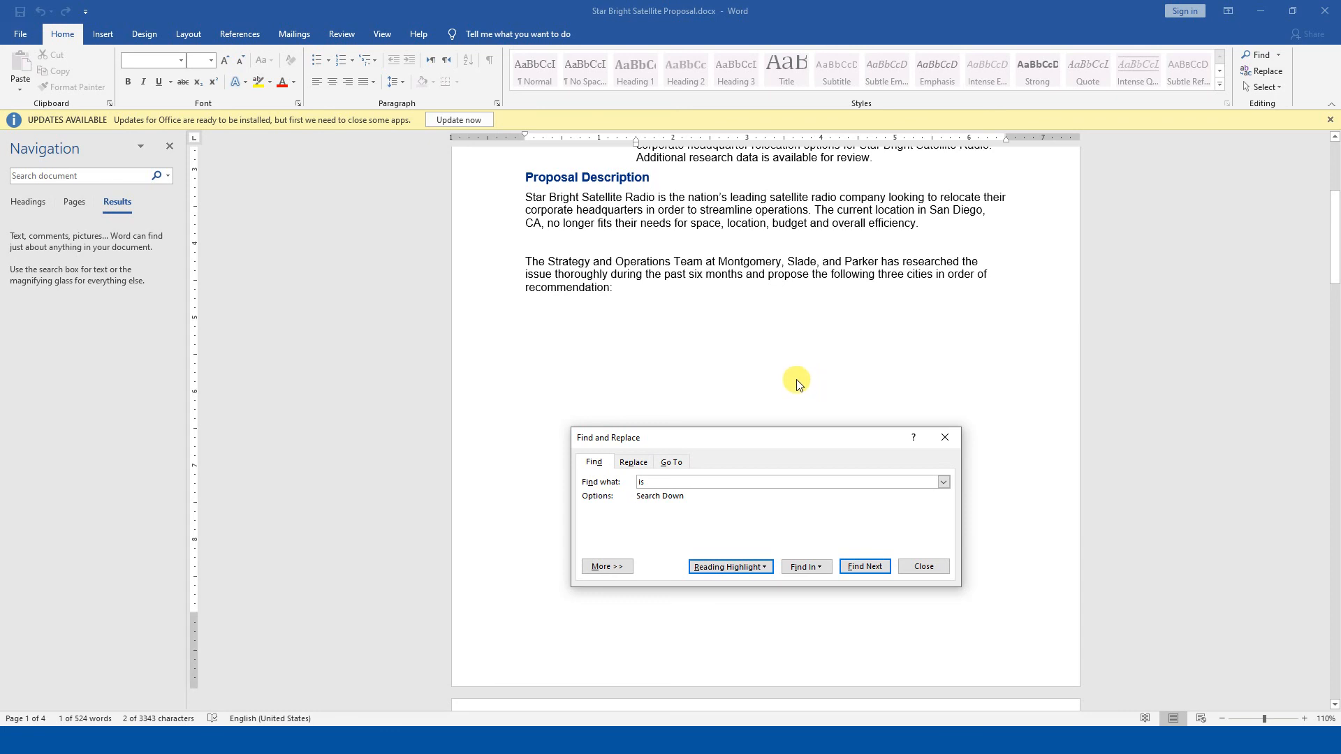
key(Escape)
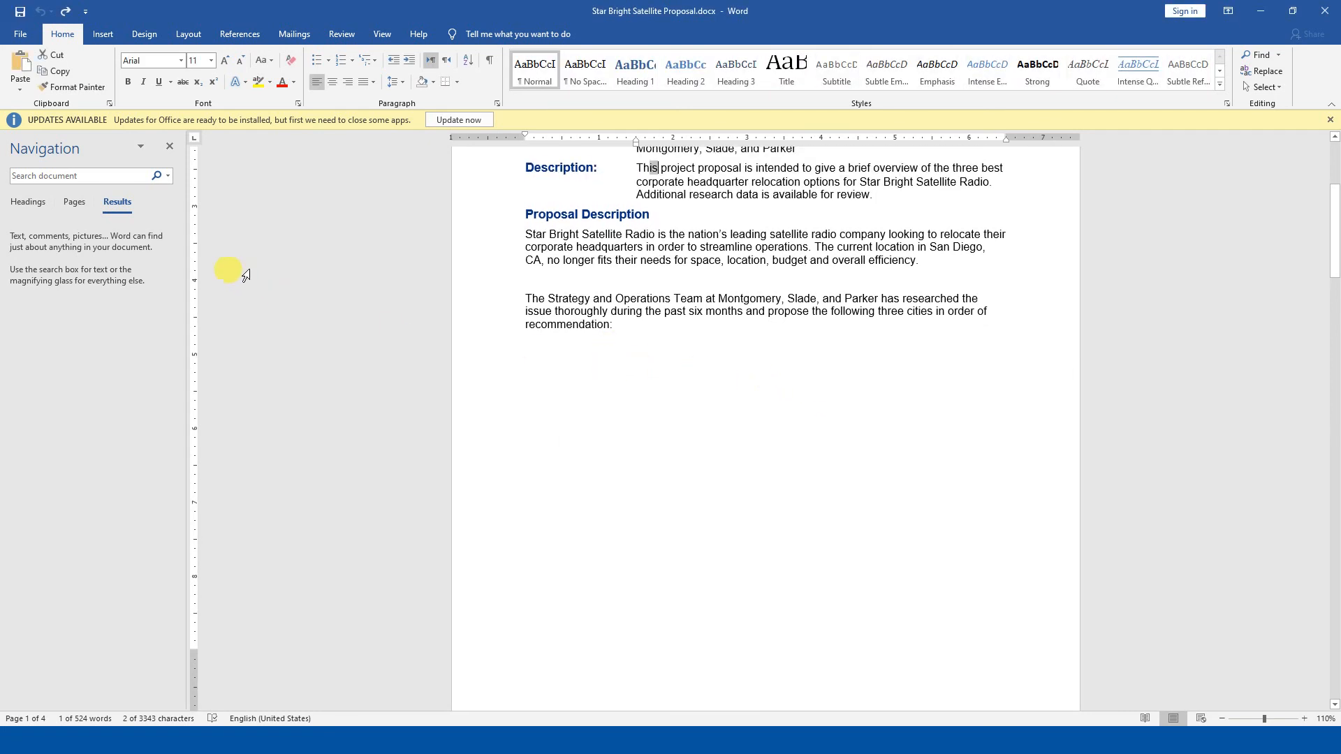
click(168, 176)
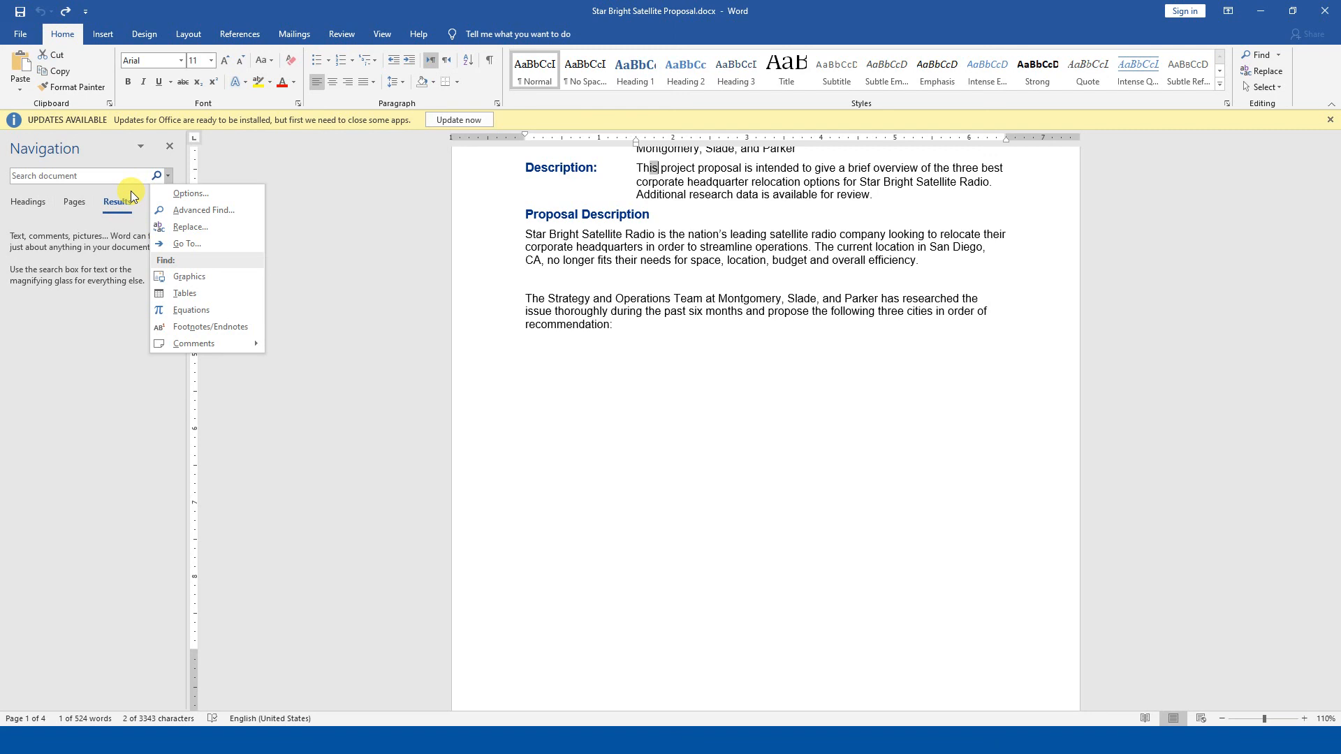
click(157, 176)
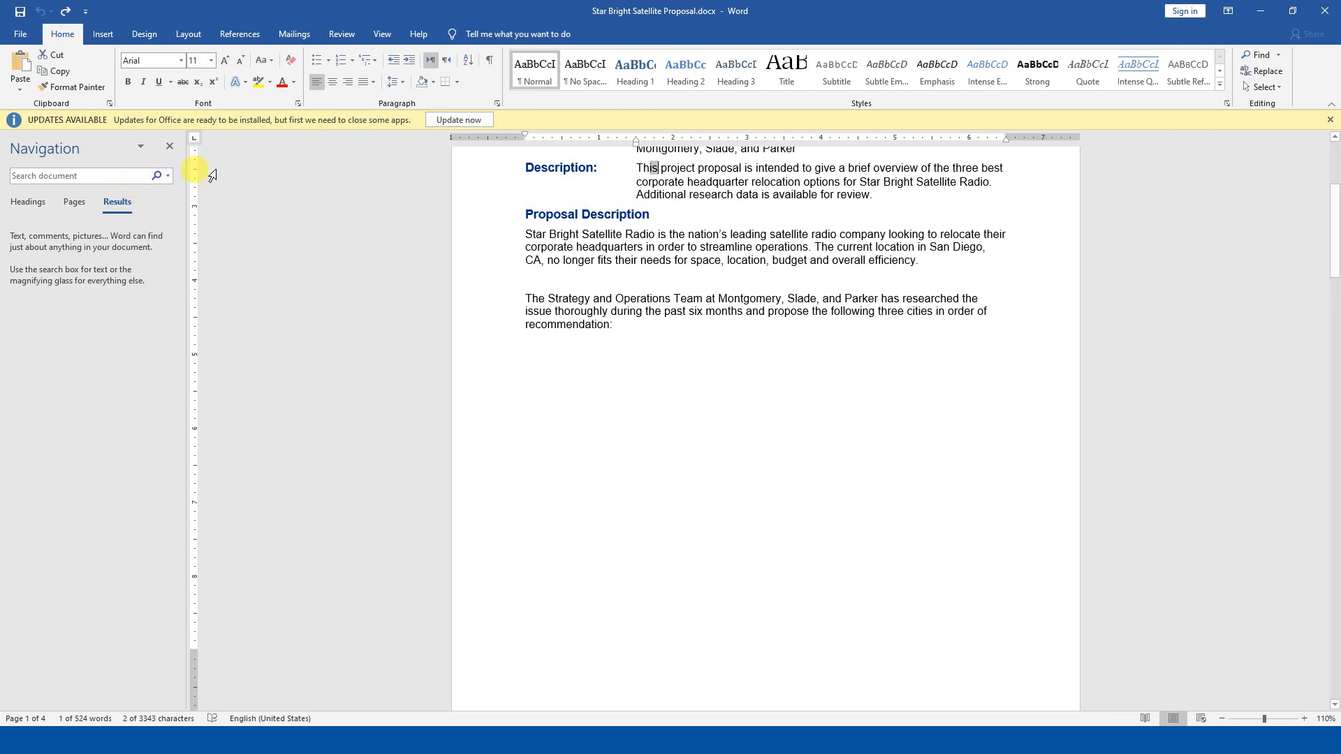
click(154, 176)
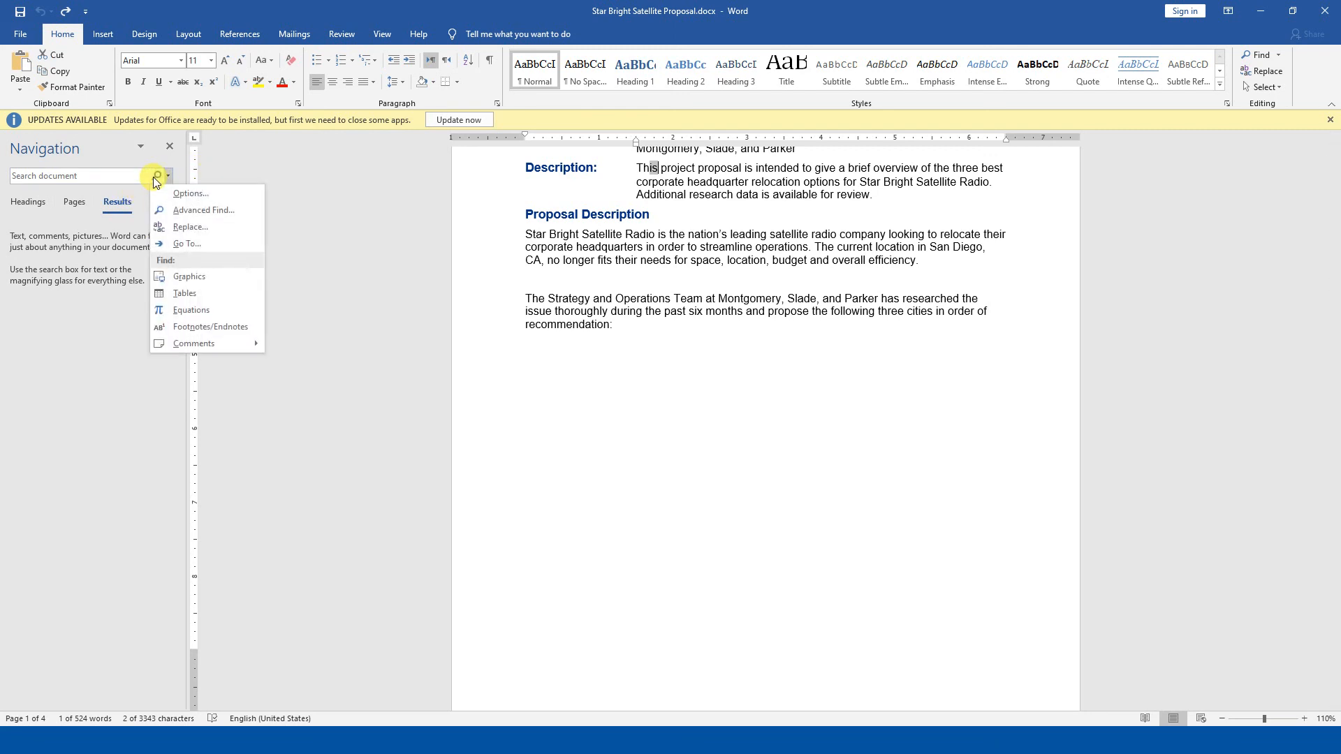
click(314, 169)
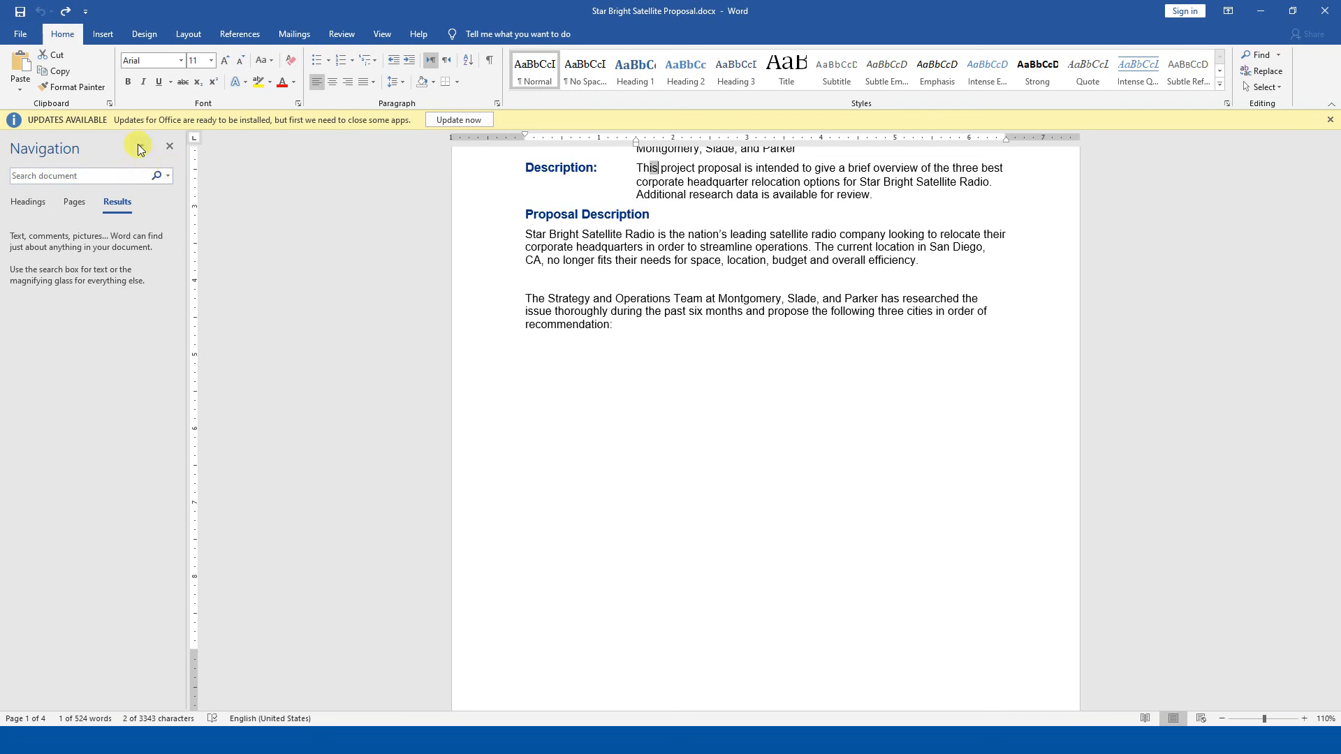
click(138, 145)
click(261, 191)
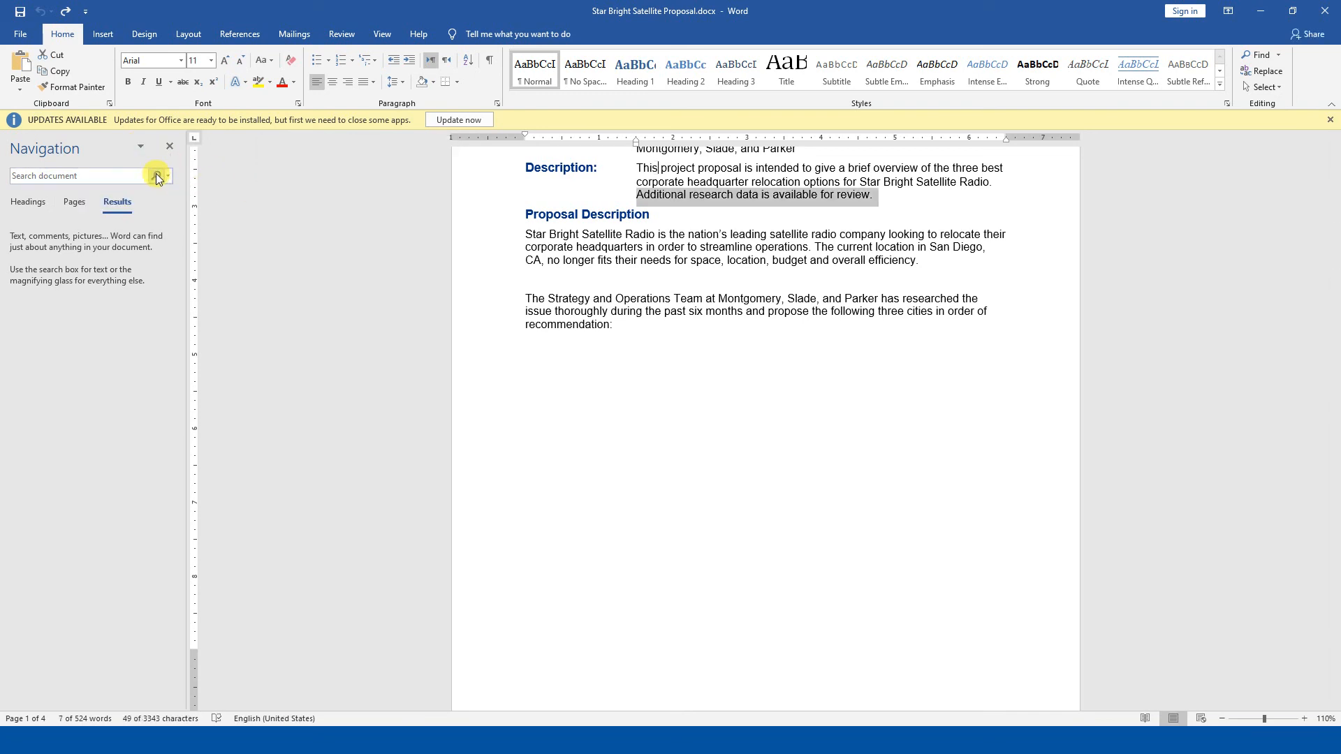
View the Find Options of the Navigation pane's document search and cancel without changes
click(157, 173)
click(169, 174)
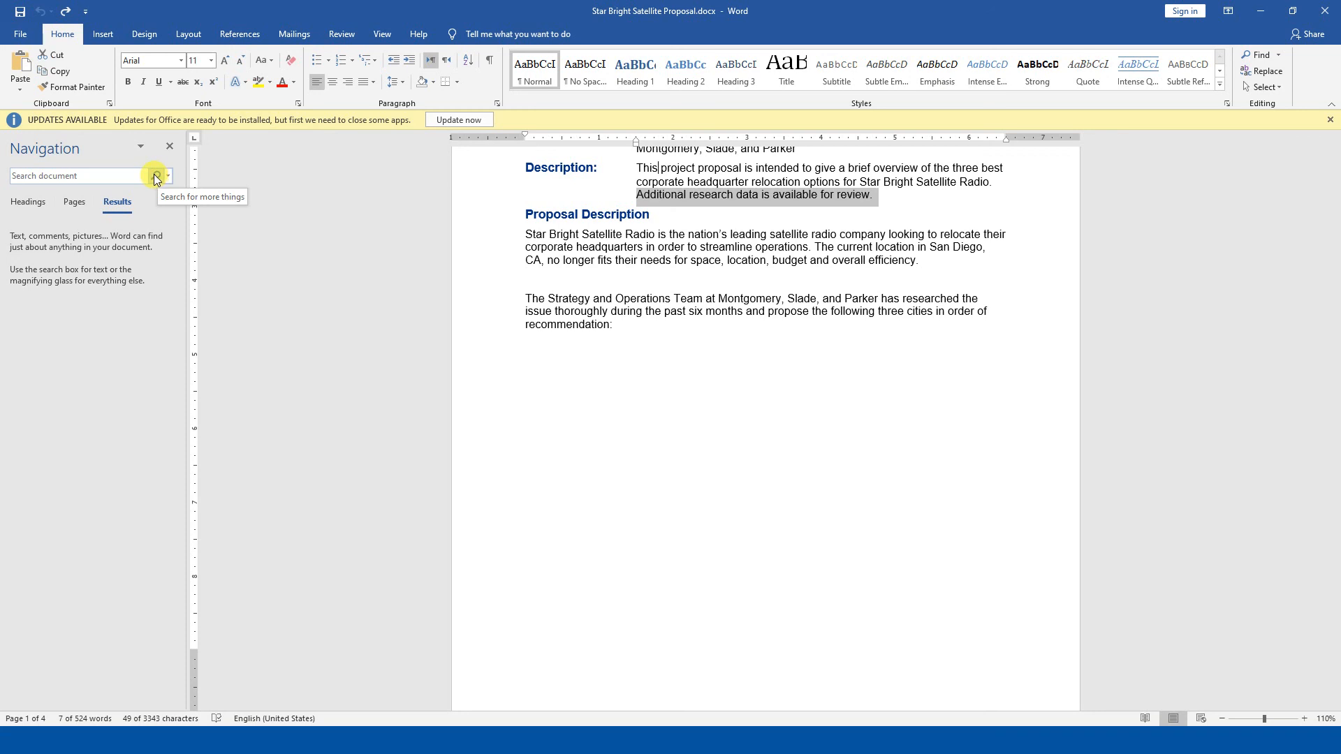
click(164, 175)
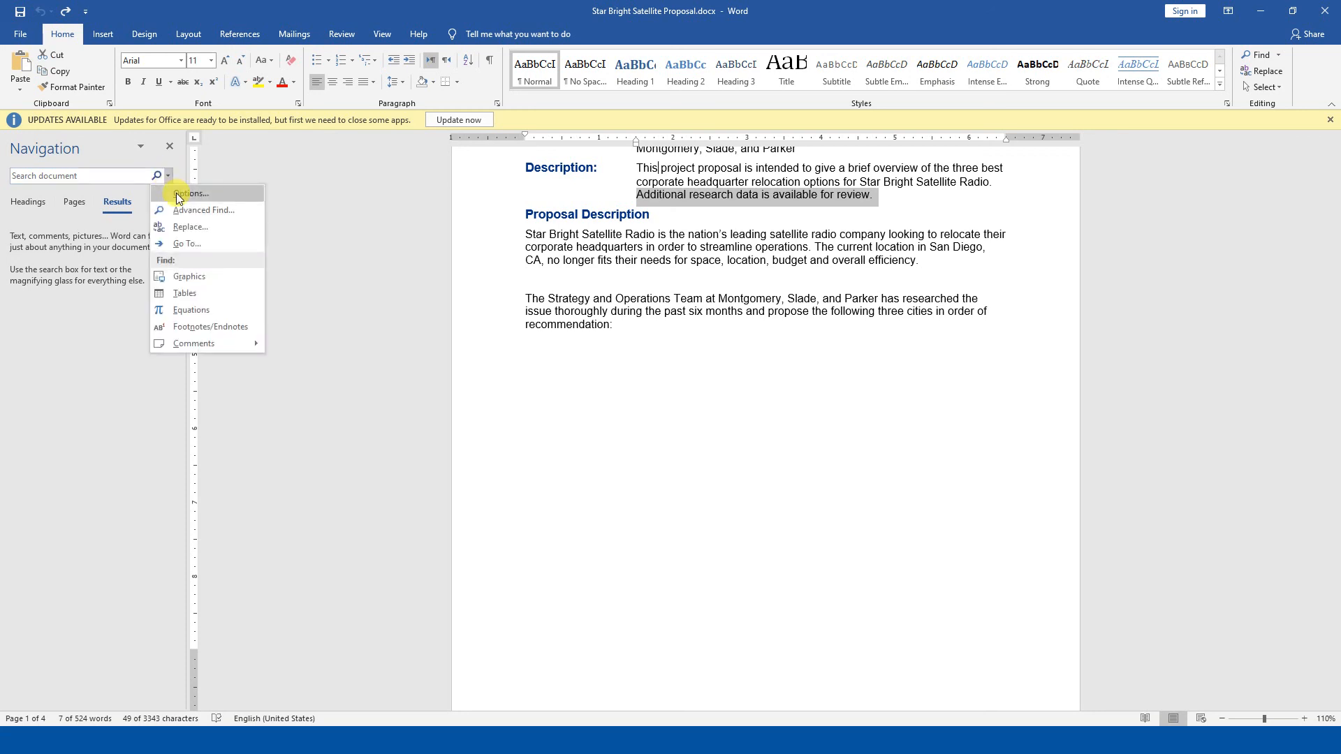
click(178, 196)
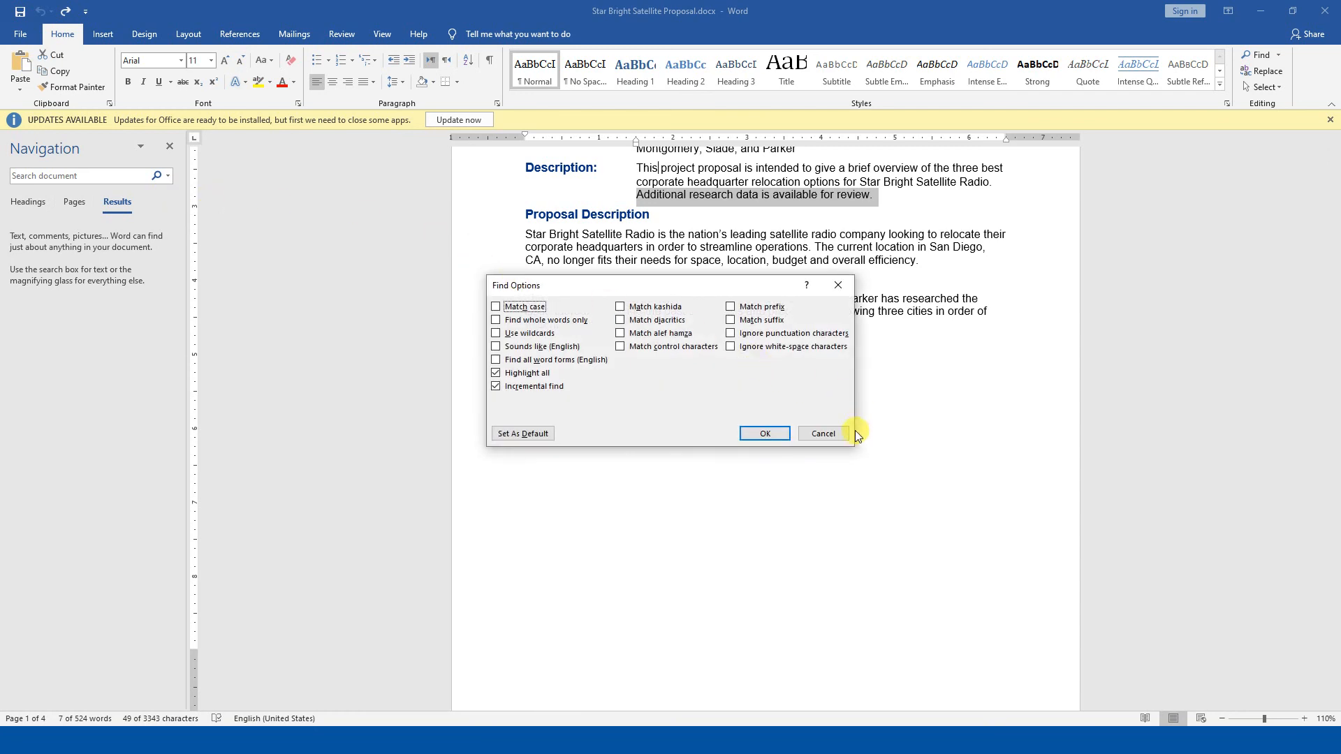
click(813, 435)
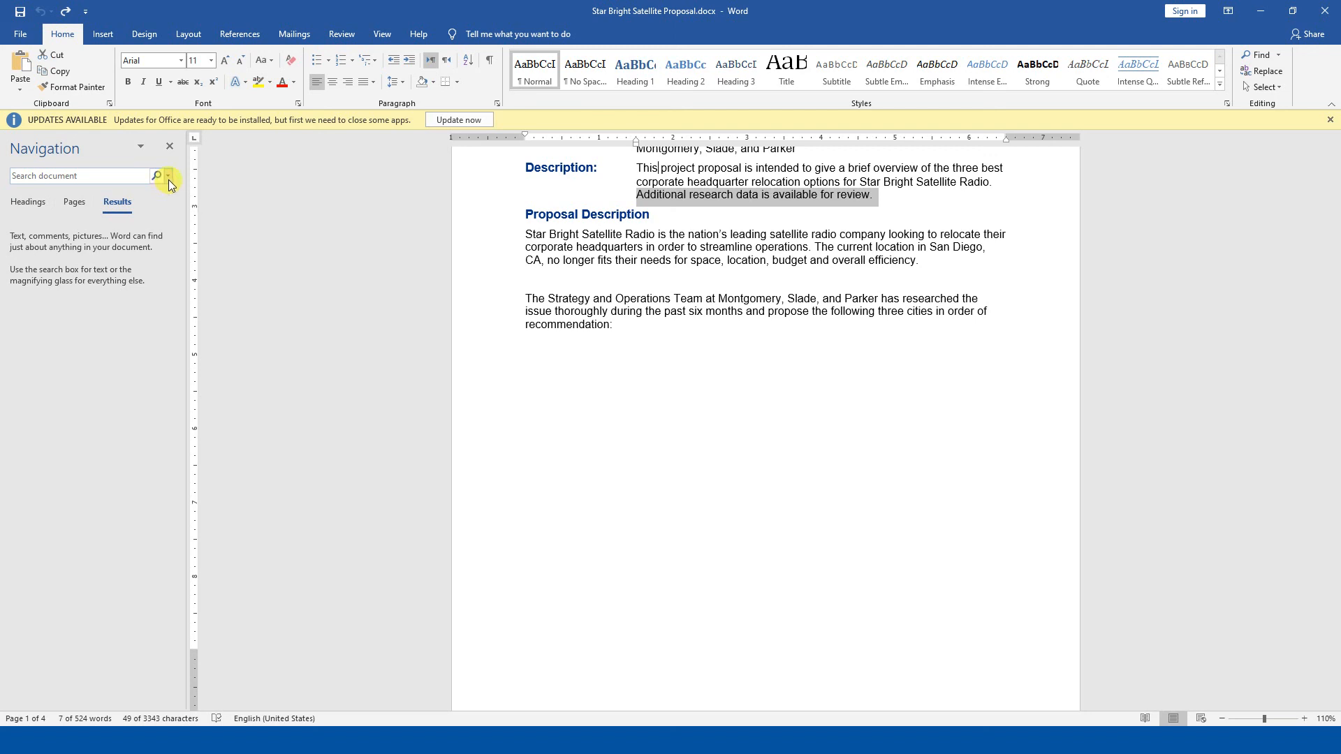
View Advanced Find and Replace from the Navigation pane's search choices, dismissing each dialog without changes
click(167, 176)
click(189, 207)
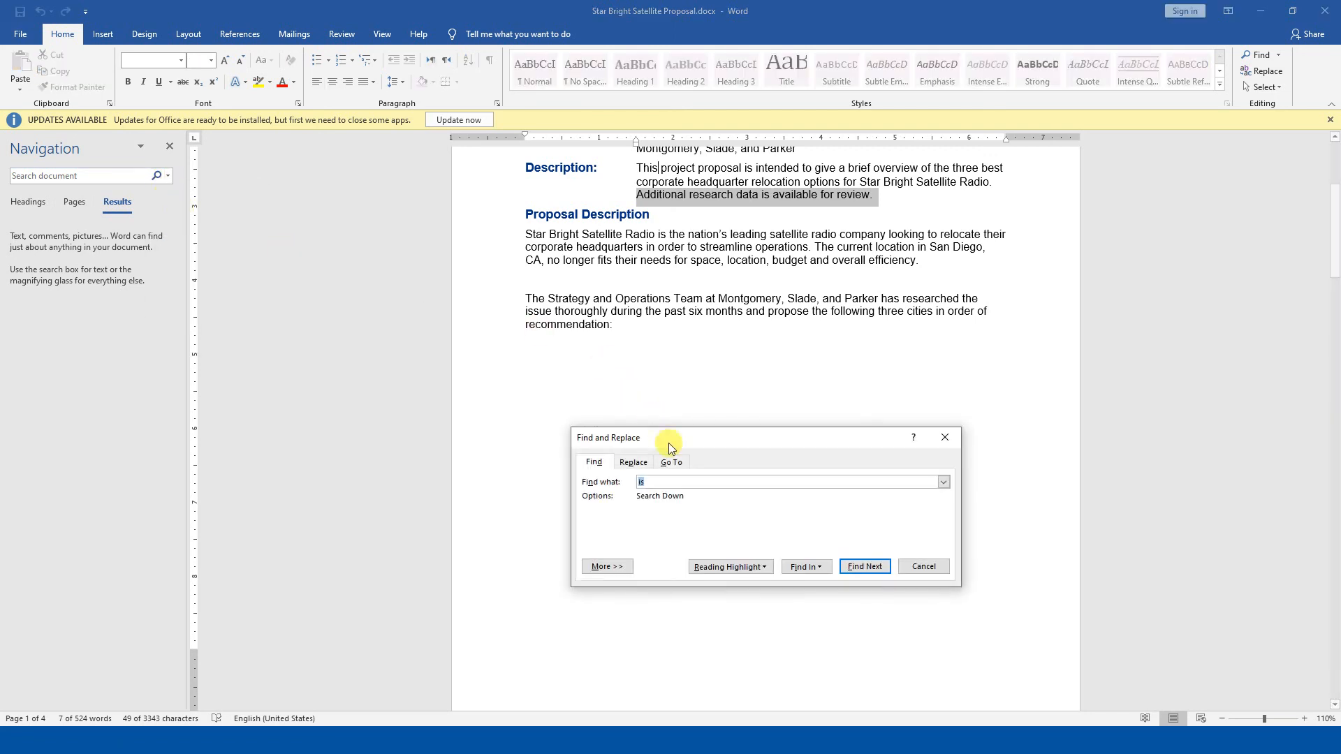
key(Escape)
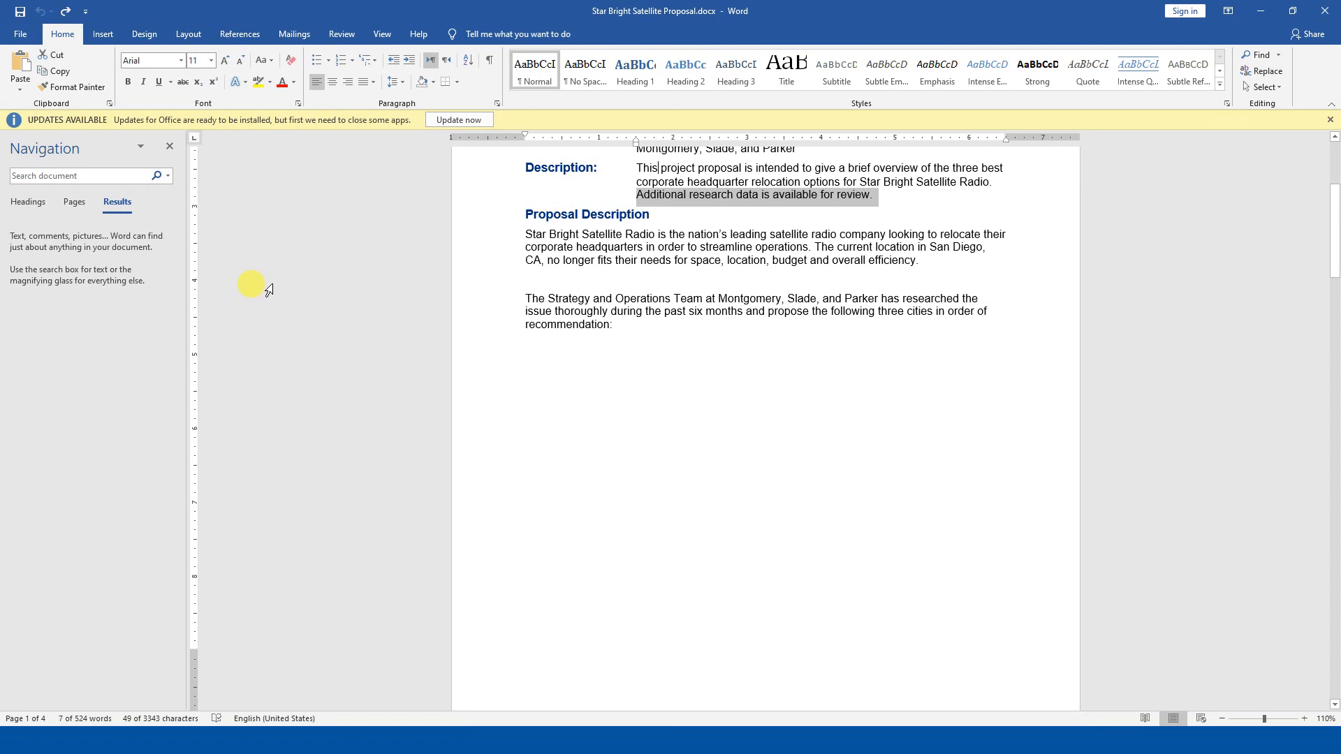
click(167, 176)
click(184, 228)
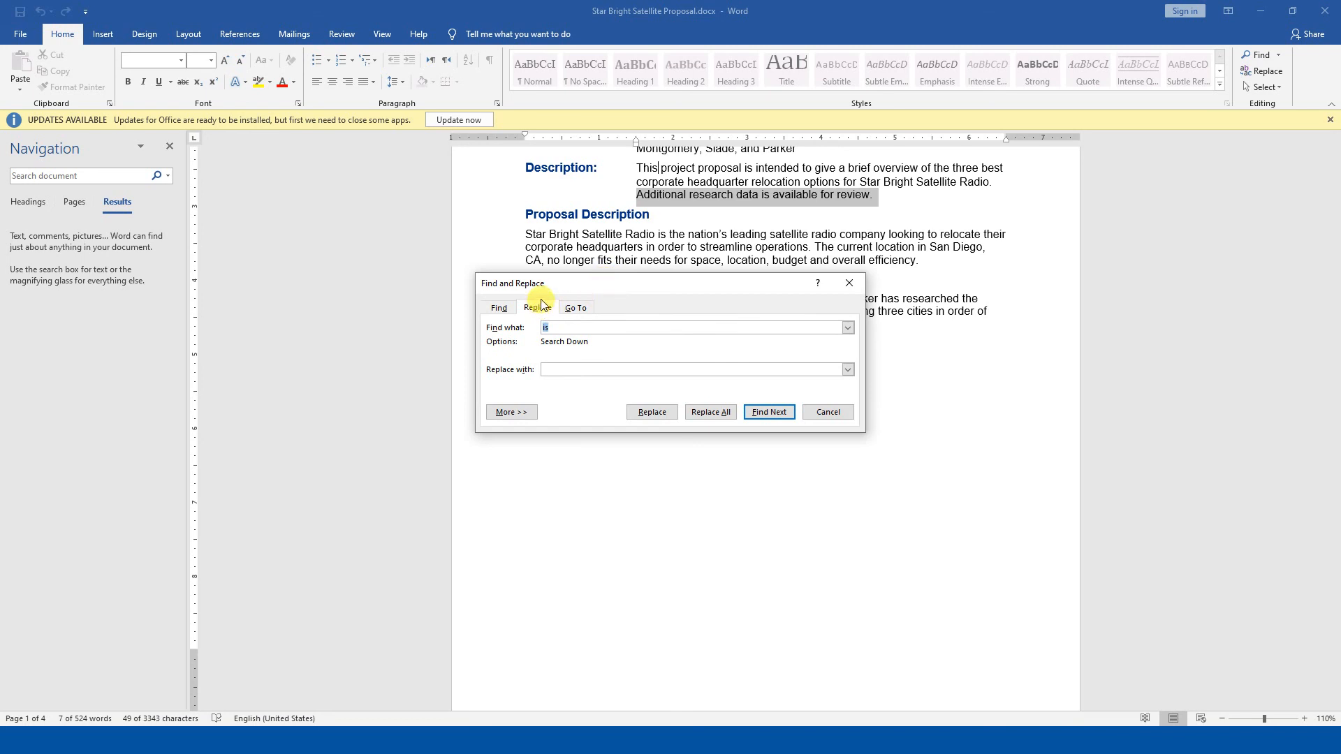
key(Escape)
Open Go To from the Navigation pane's search choices and go to page 5
click(168, 176)
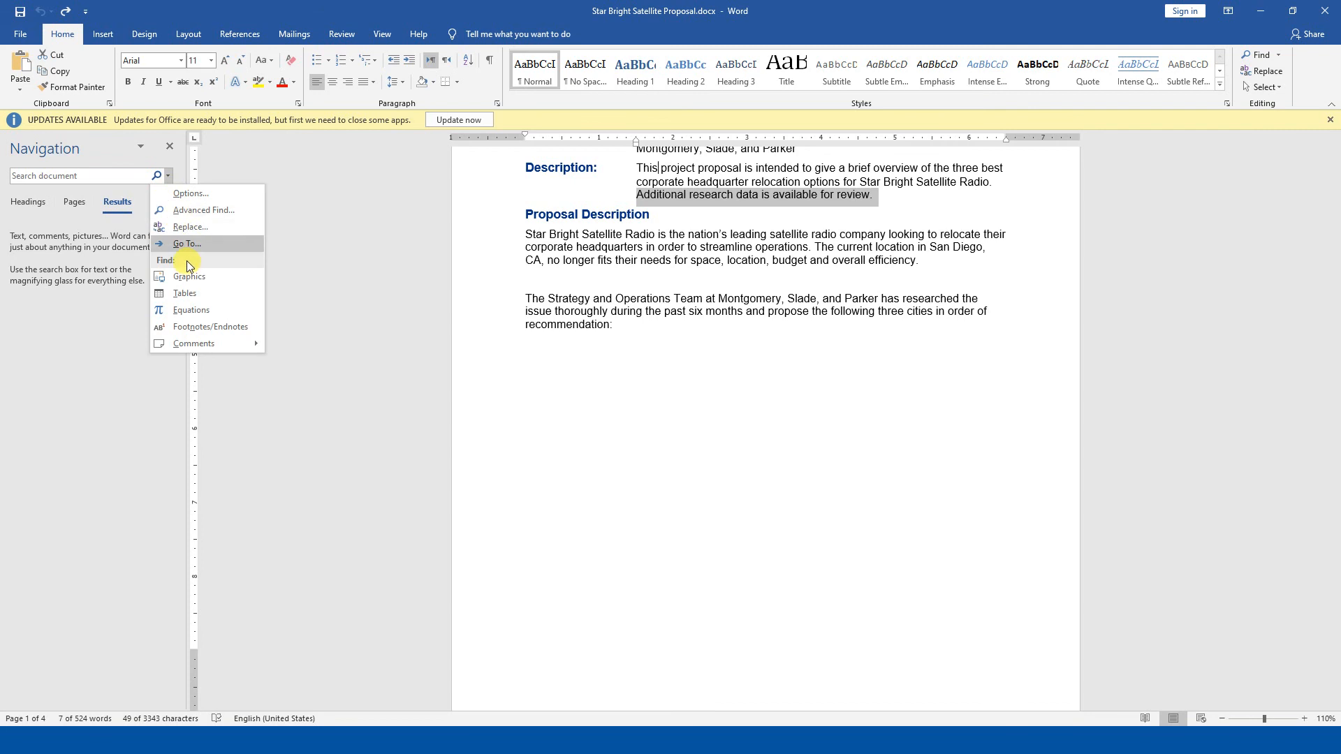
click(189, 244)
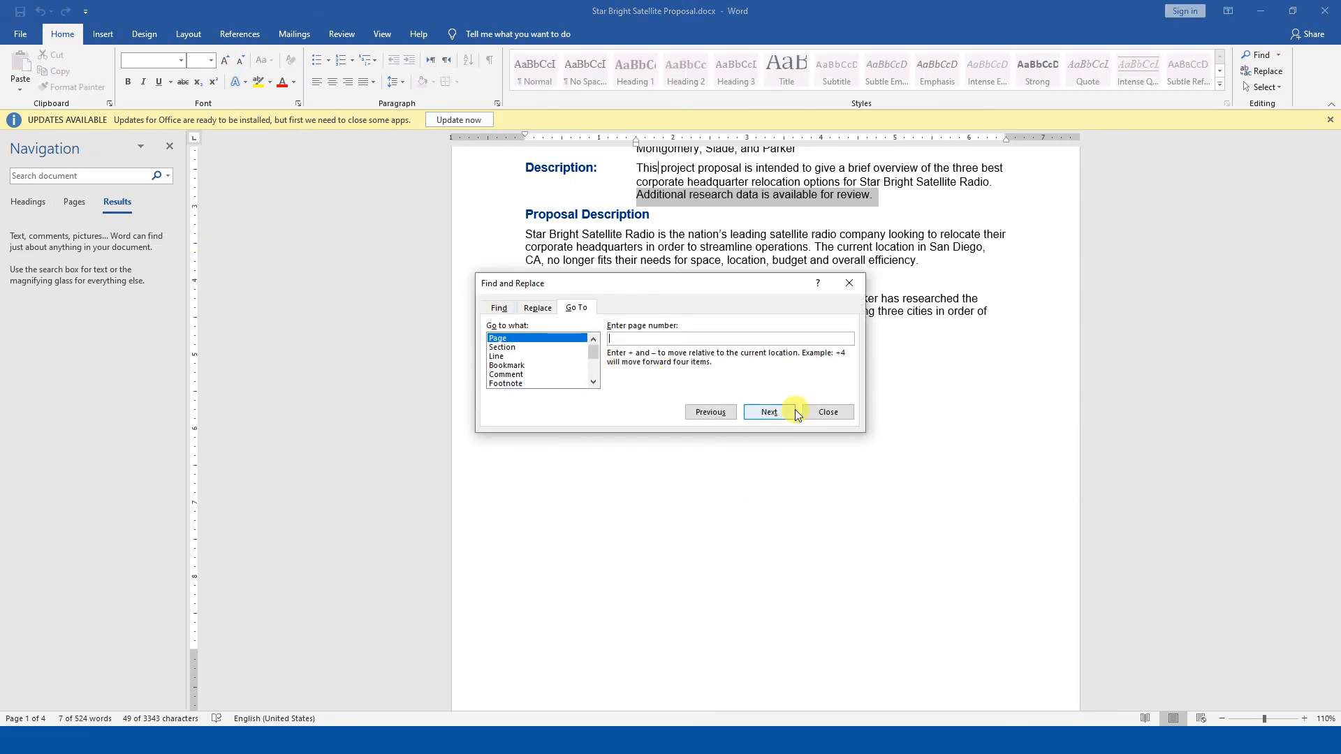
text(5)
key(Return)
Switch the Go To target to Section and go to section 2
click(534, 347)
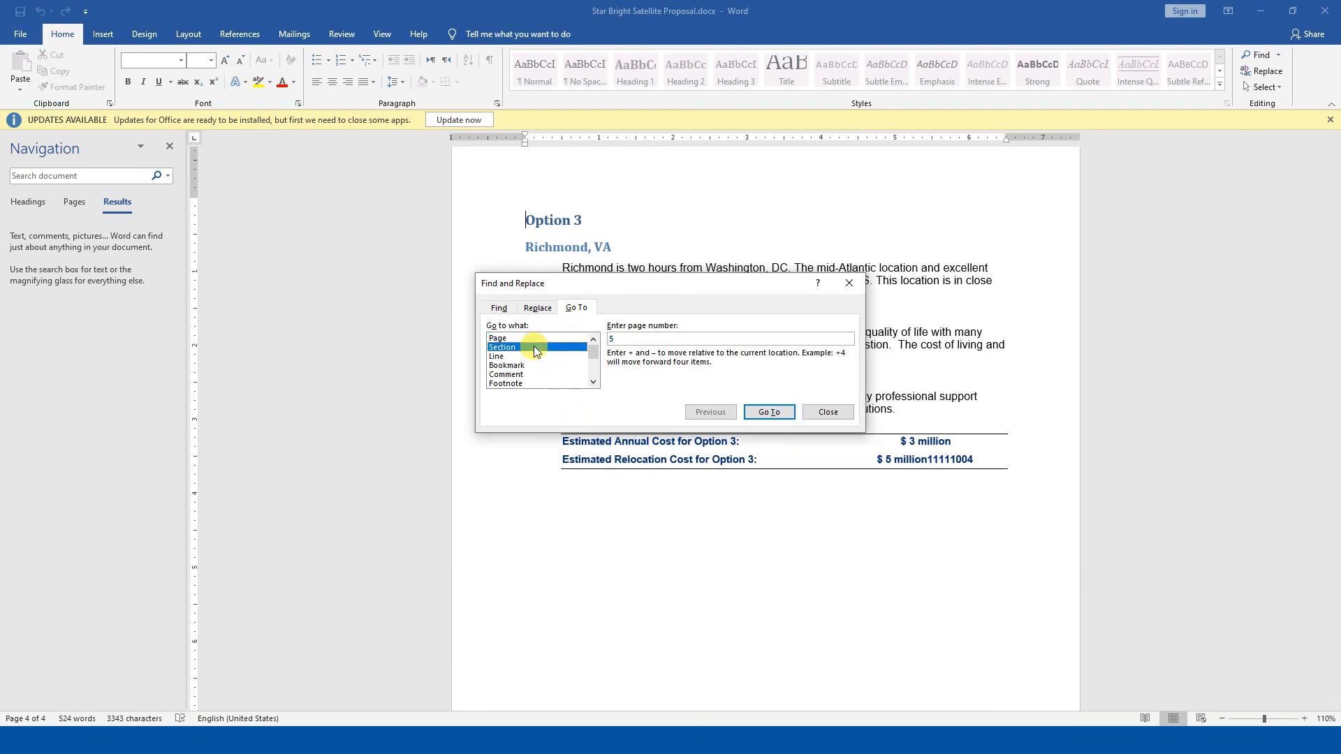
click(654, 339)
text(2)
key(Return)
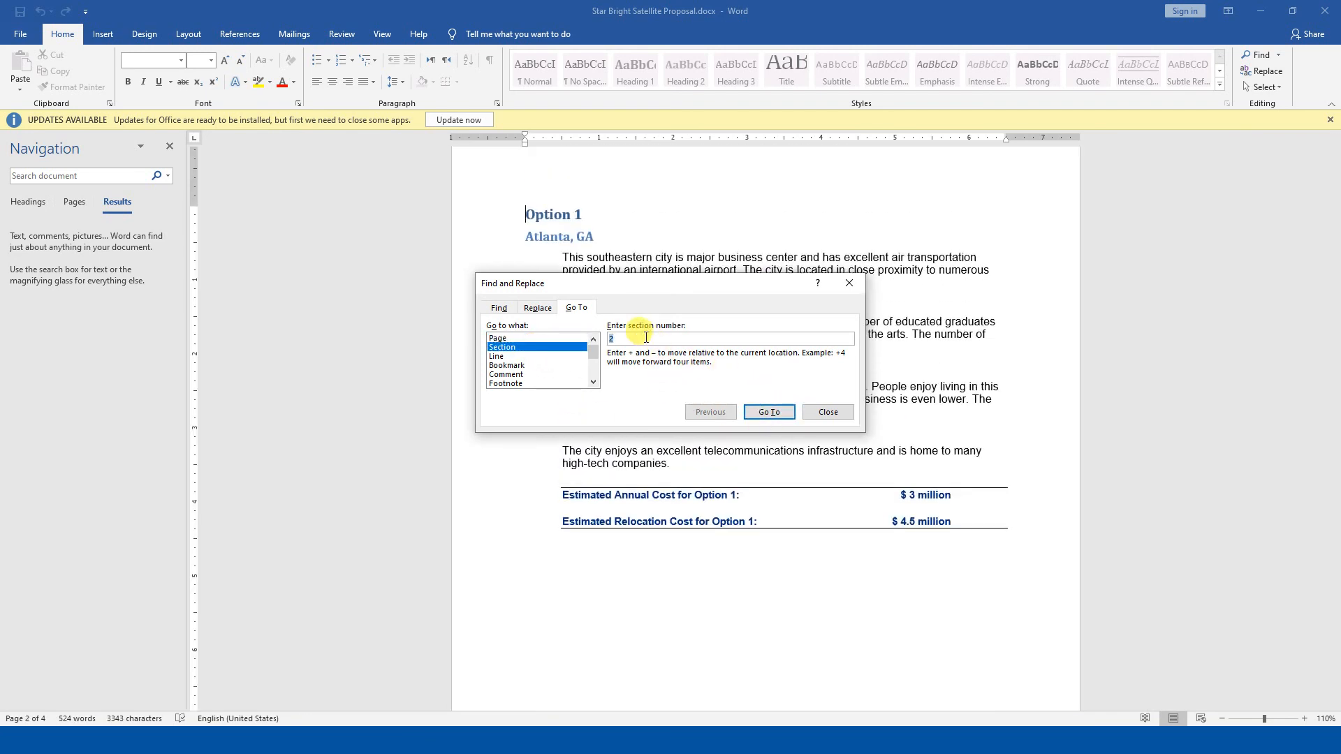
Move through the sections with relative Go To entries, using + twice to go forward and - three times to go back
text(+)
key(Return)
key(Return)
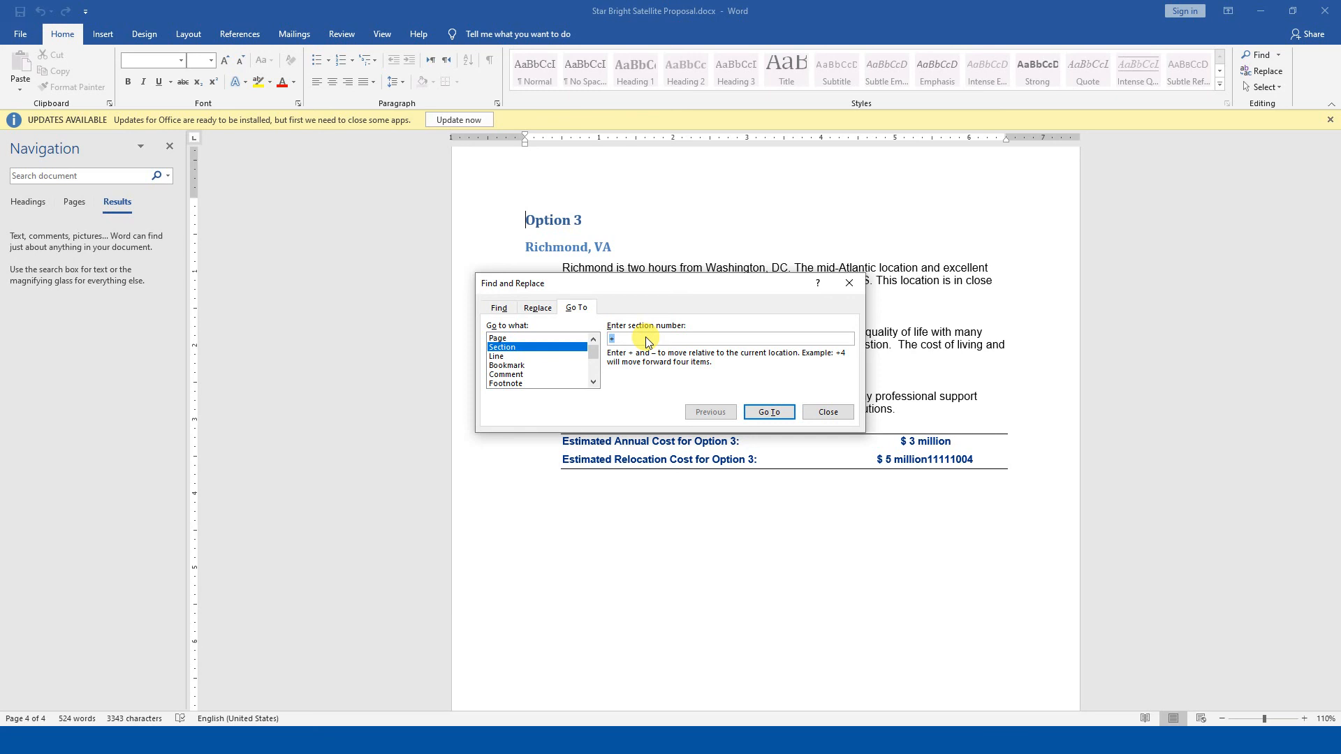
text(-)
key(Return)
key(Return)
key(Return)
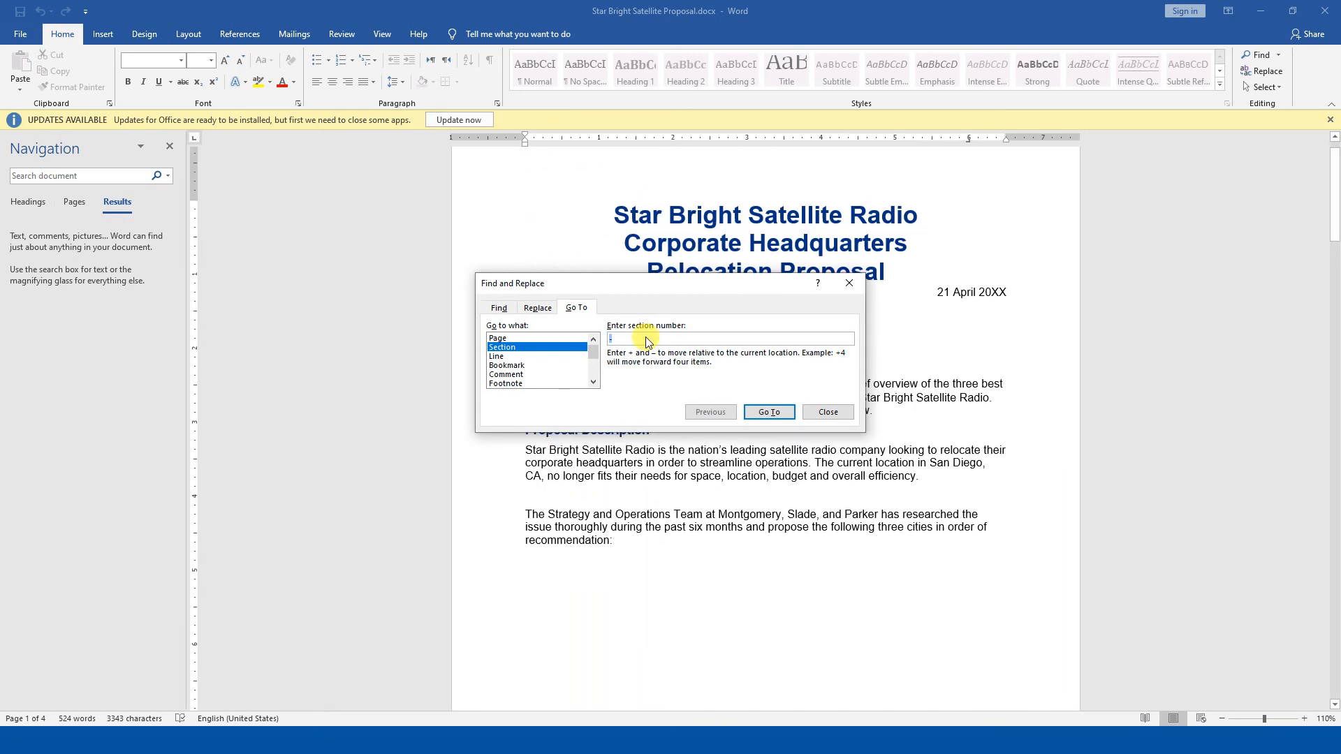
Jump two sections ahead with +2, view the Line target of Go To, and close the dialog
text(+2)
key(Return)
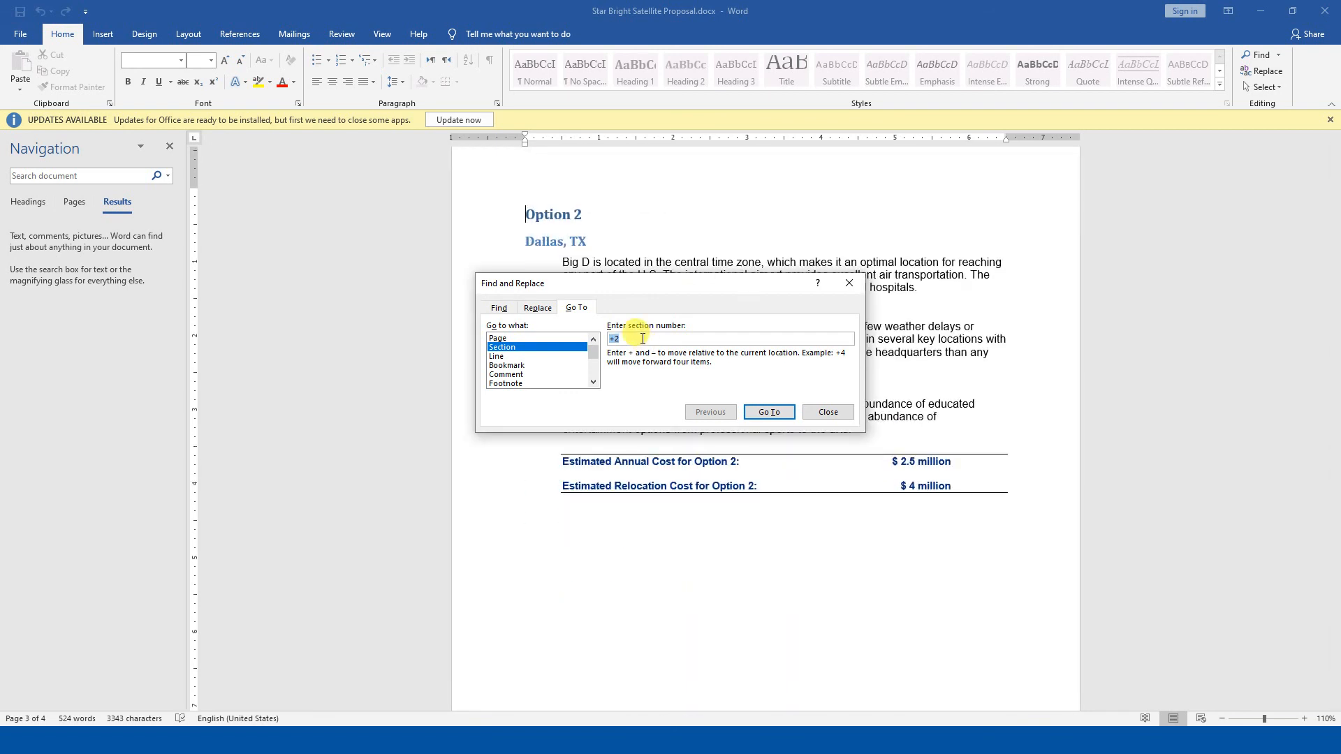
click(518, 357)
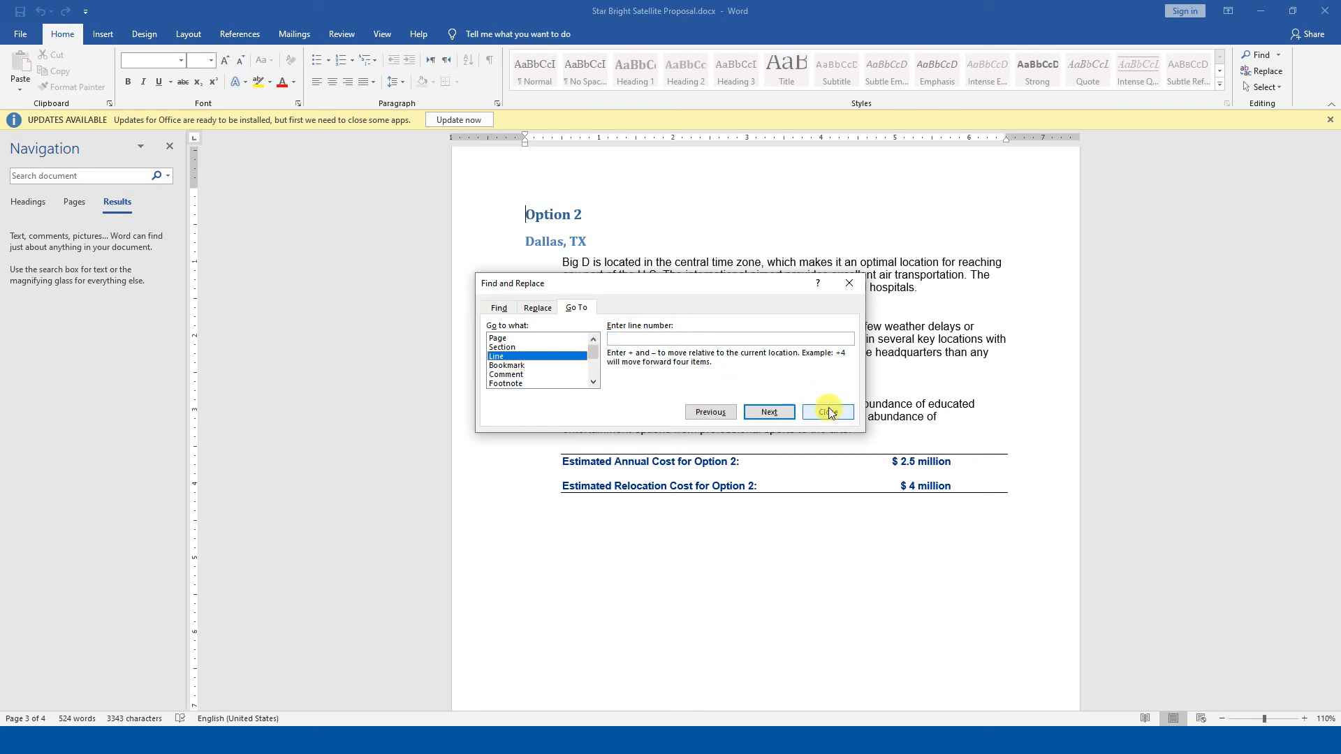
scroll(574, 372, down, 3)
click(806, 410)
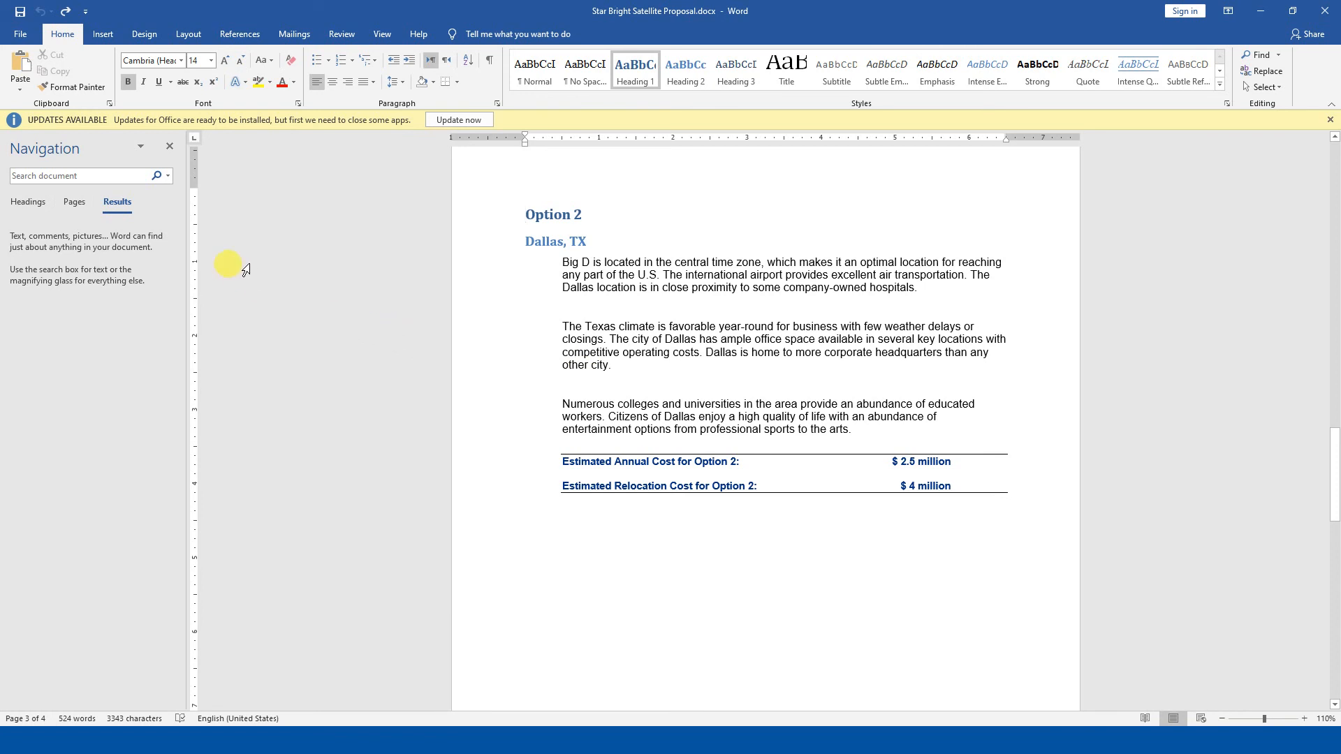
Search the document for graphics, tables, equations and footnotes/endnotes in turn, and check the Comments choice
click(168, 176)
click(181, 277)
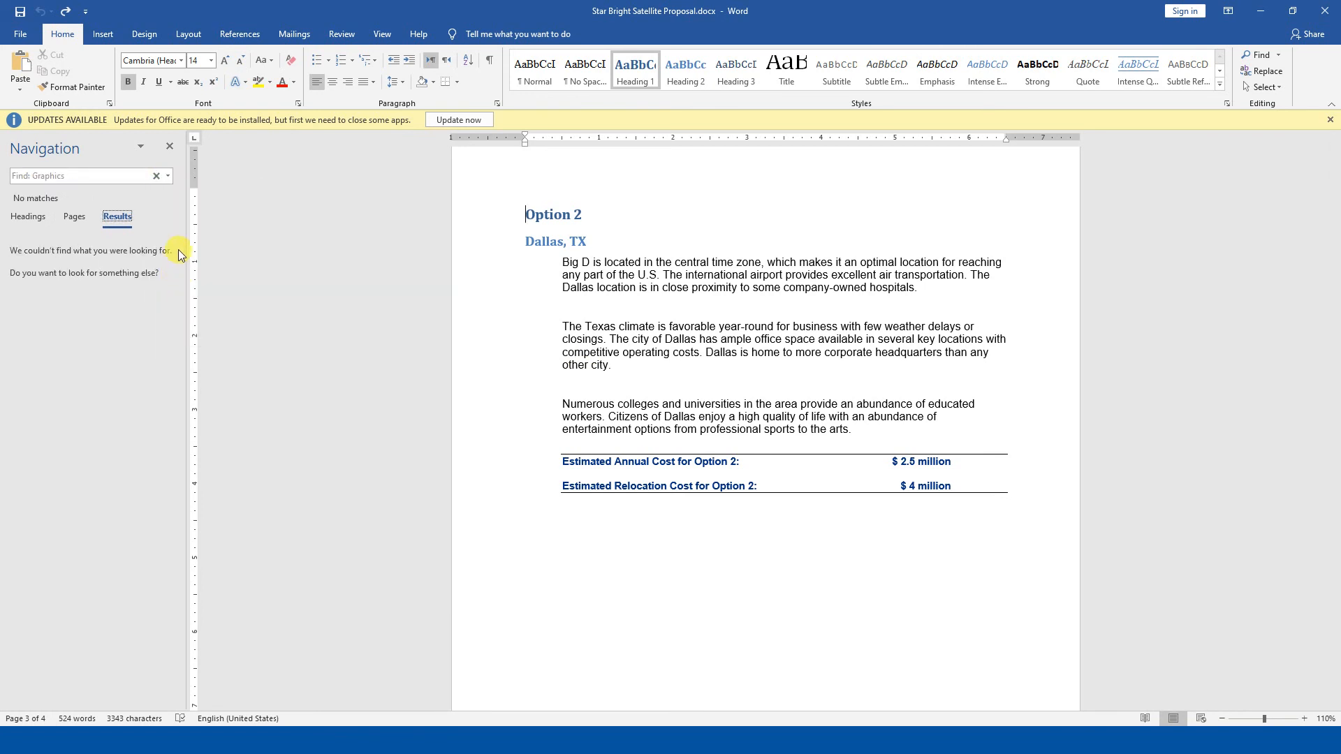
click(168, 176)
click(187, 293)
click(168, 176)
click(187, 309)
click(167, 176)
click(191, 326)
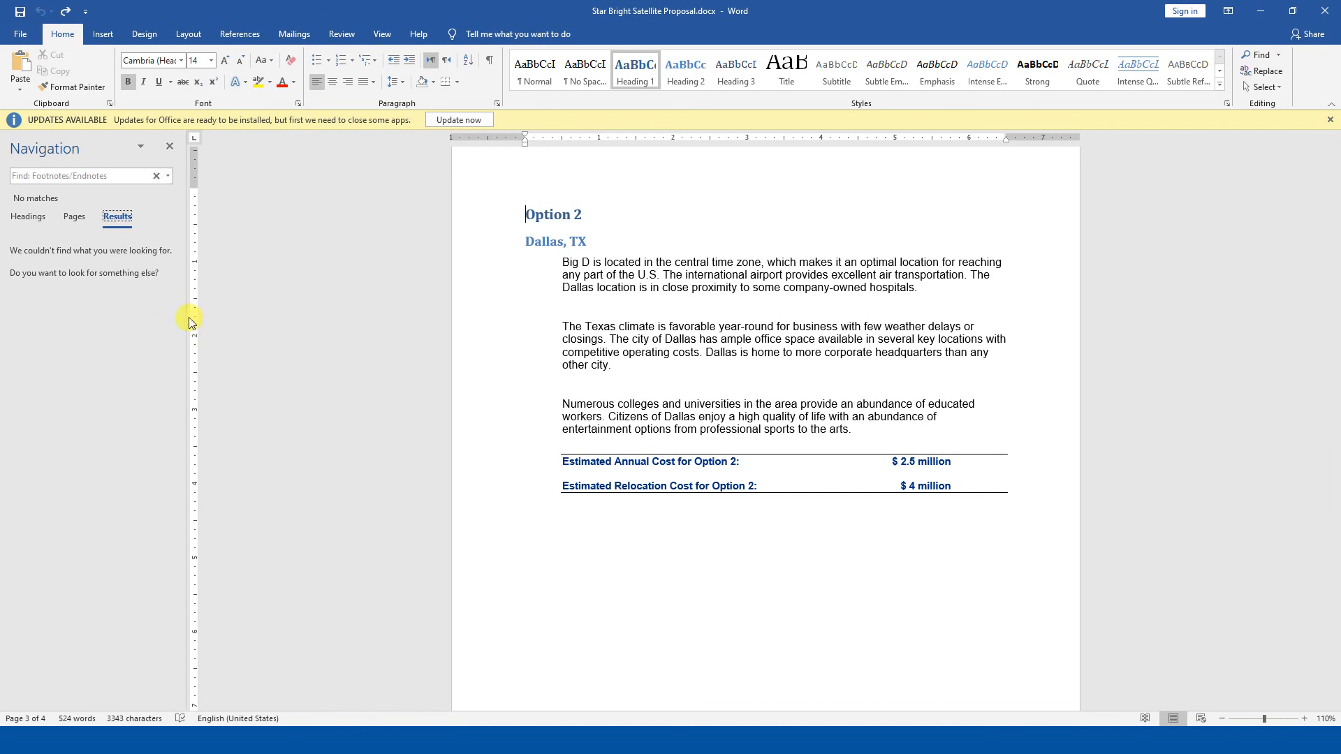
click(167, 176)
mouse_move(210, 343)
click(300, 338)
Clear the footnotes/endnotes search and search the document for "relocation" in the Navigation pane
click(156, 174)
text(re)
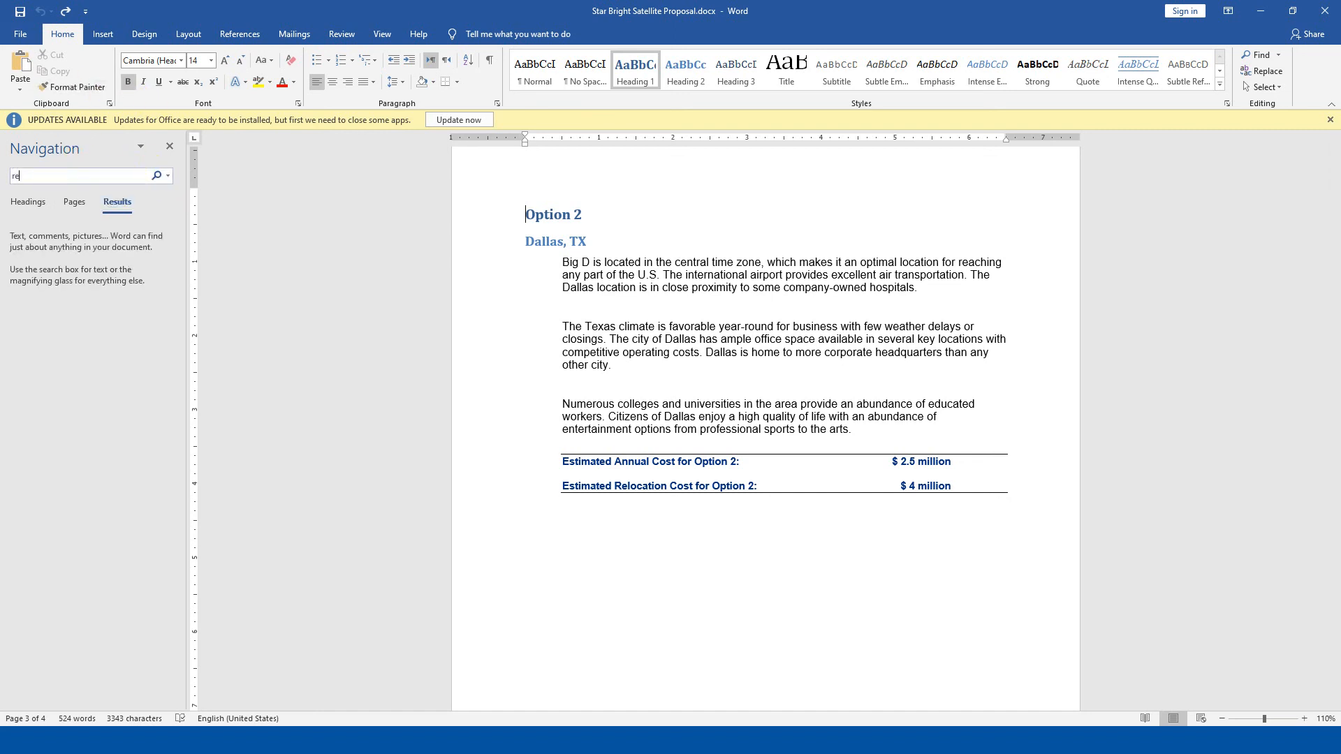
text(location)
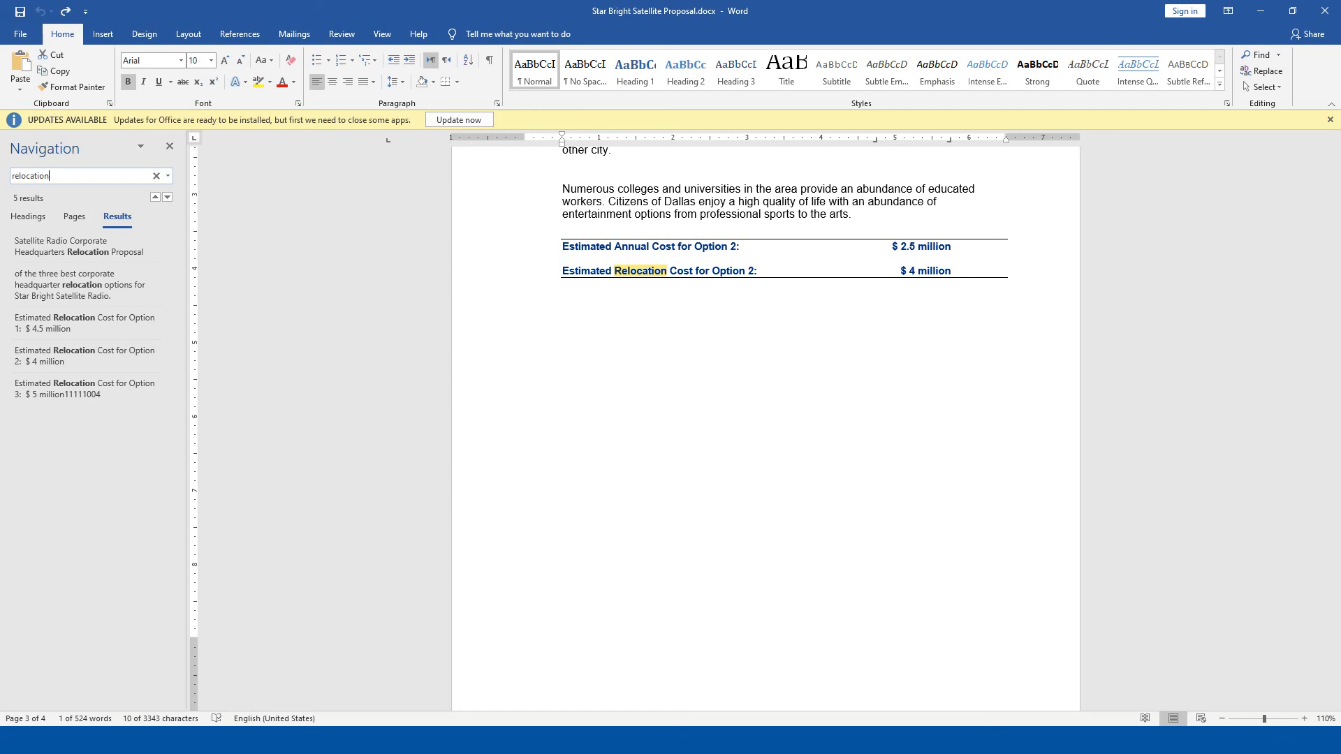
key(Return)
List the document's headings and jump to Atlanta, GA, Dallas, TX and Richmond, VA in turn
click(28, 216)
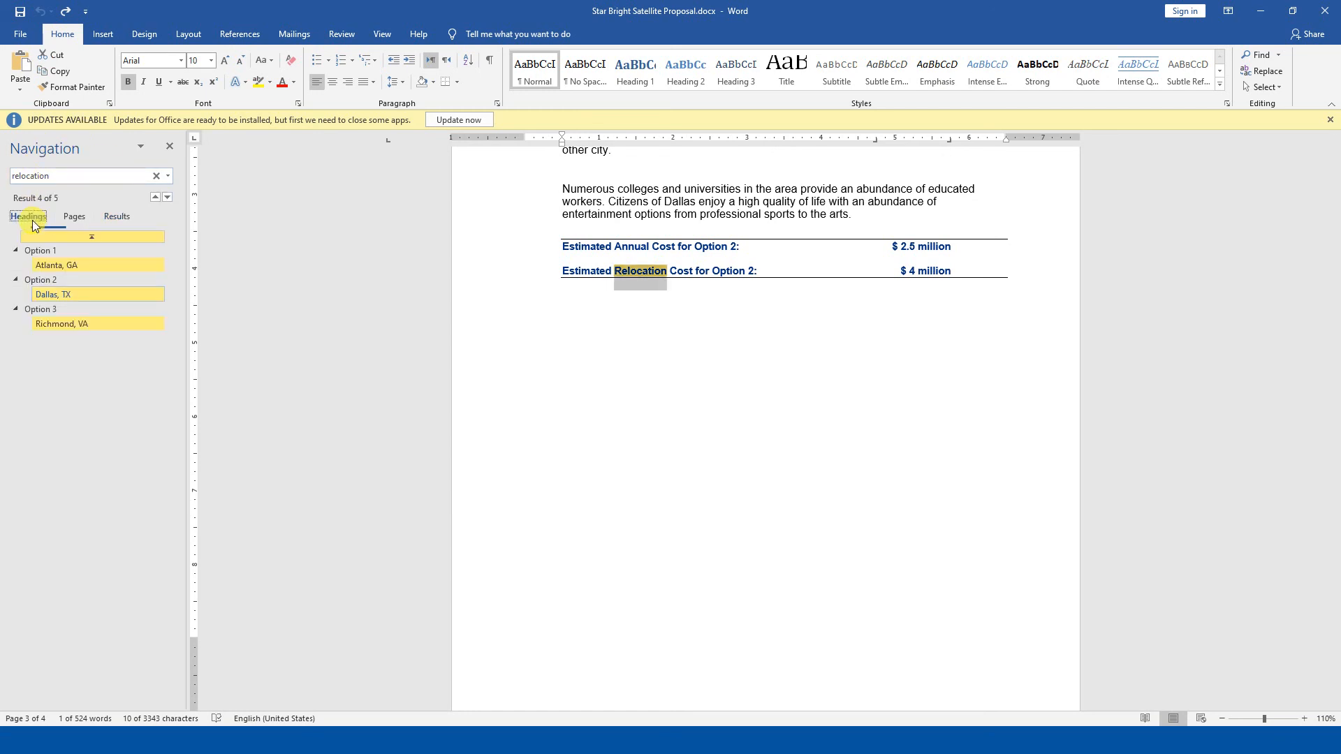
click(77, 263)
click(89, 296)
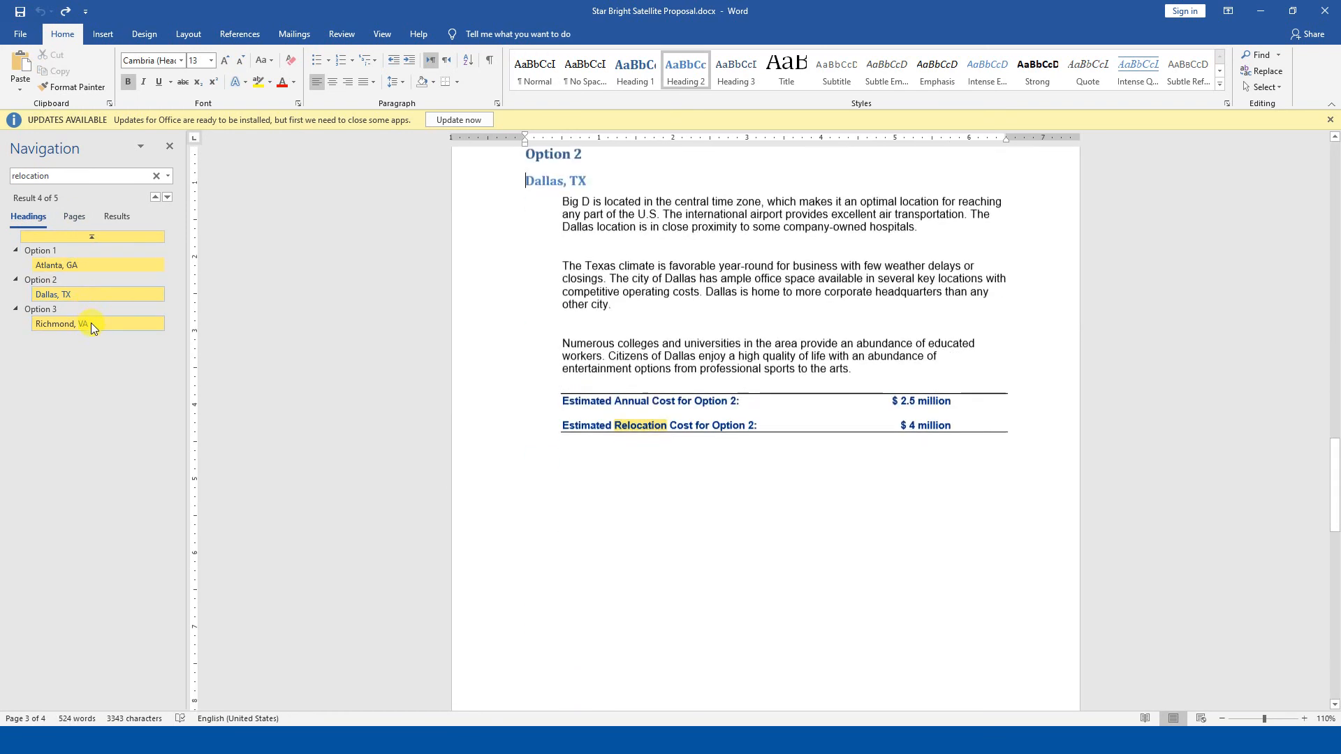
click(91, 323)
Jump to pages 1 through 4 by their thumbnails, and review the "relocation" results and the headings list
click(88, 225)
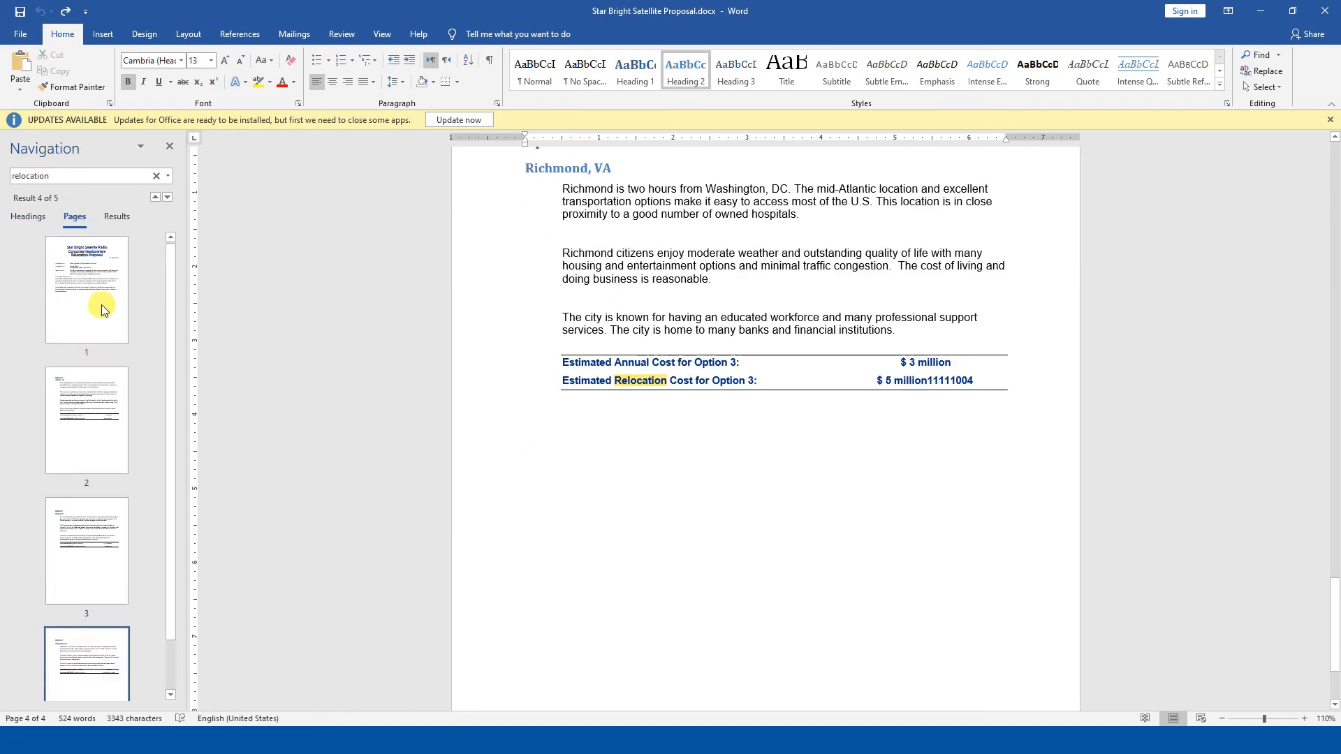
click(103, 299)
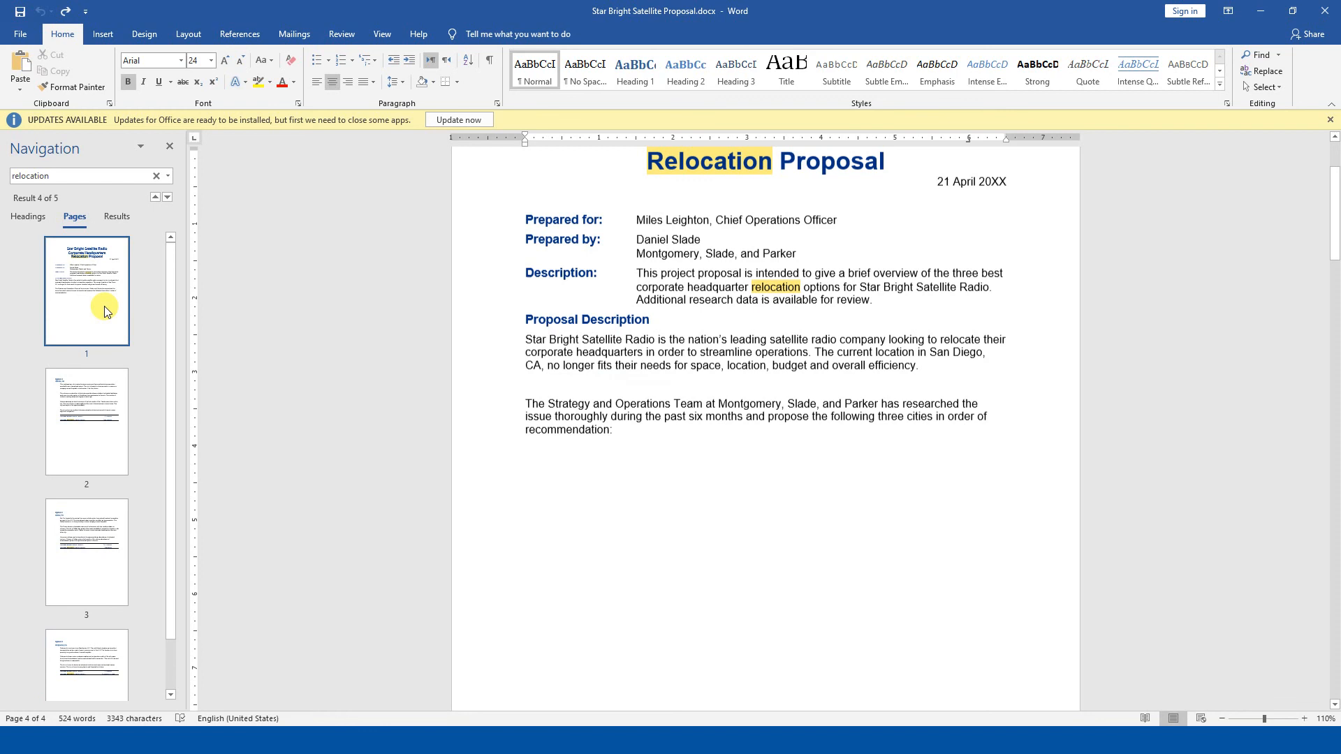
click(96, 423)
click(91, 539)
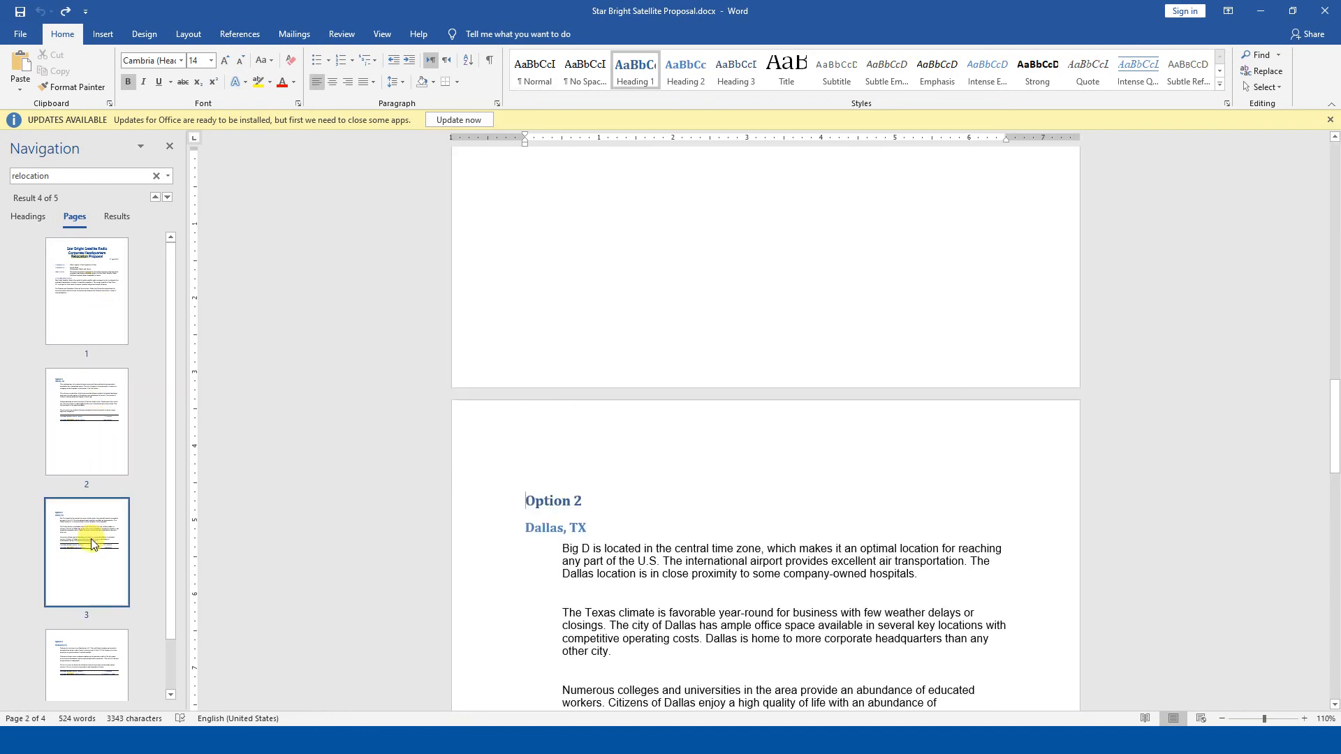
click(82, 652)
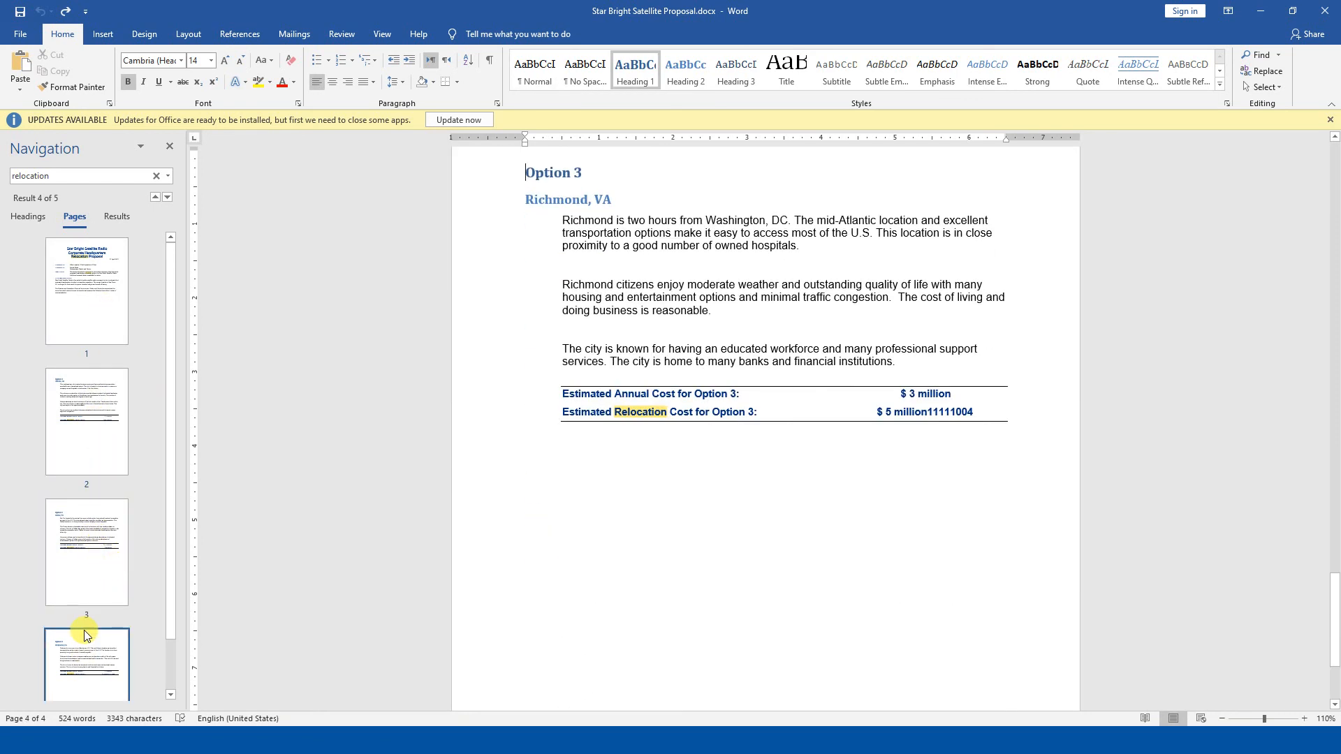
click(130, 221)
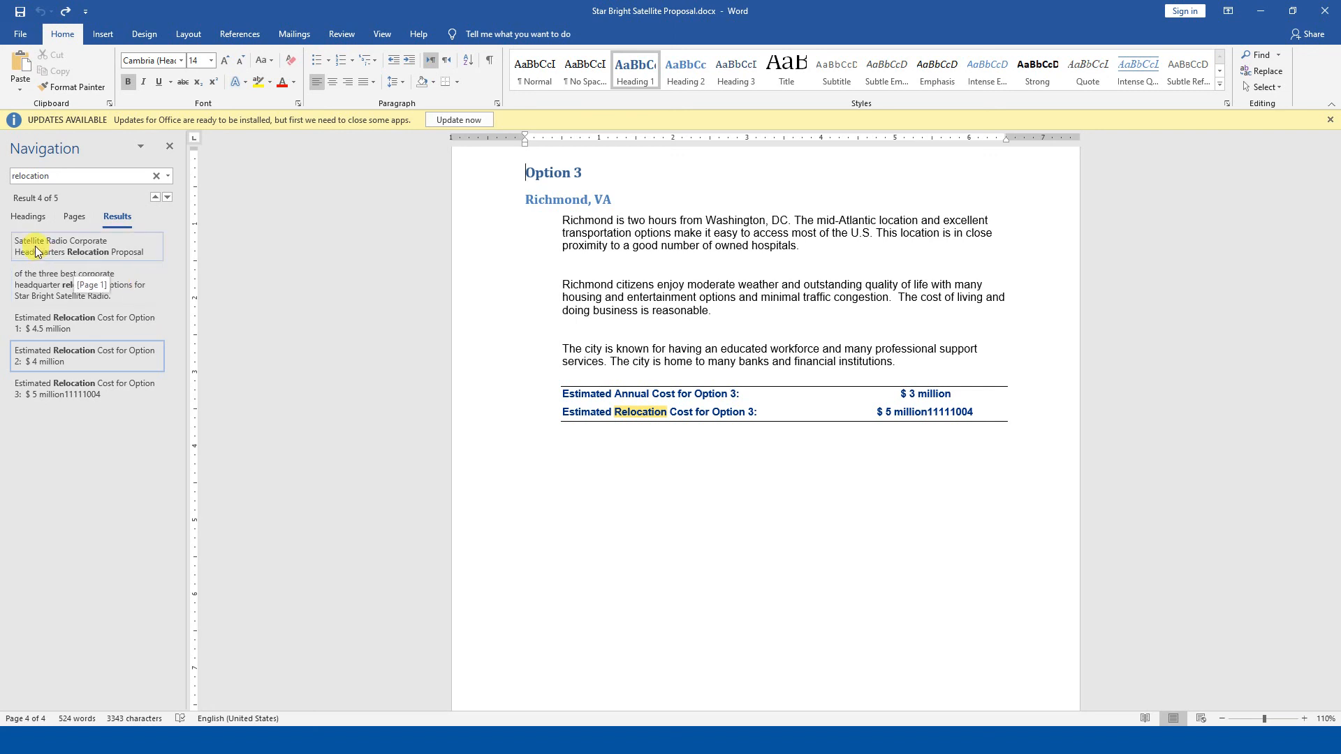
click(37, 216)
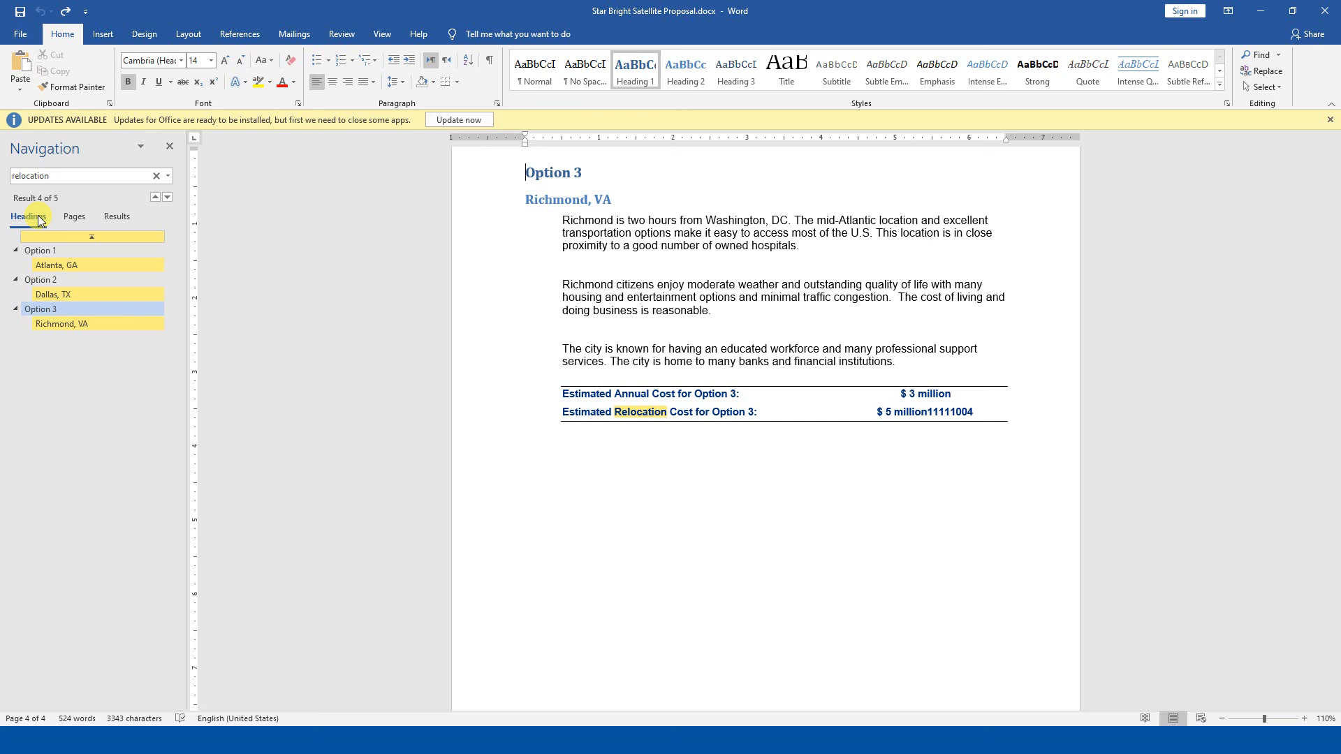
Jump to pages 3, 2 and 1 by their thumbnails and list the "relocation" search results
click(75, 213)
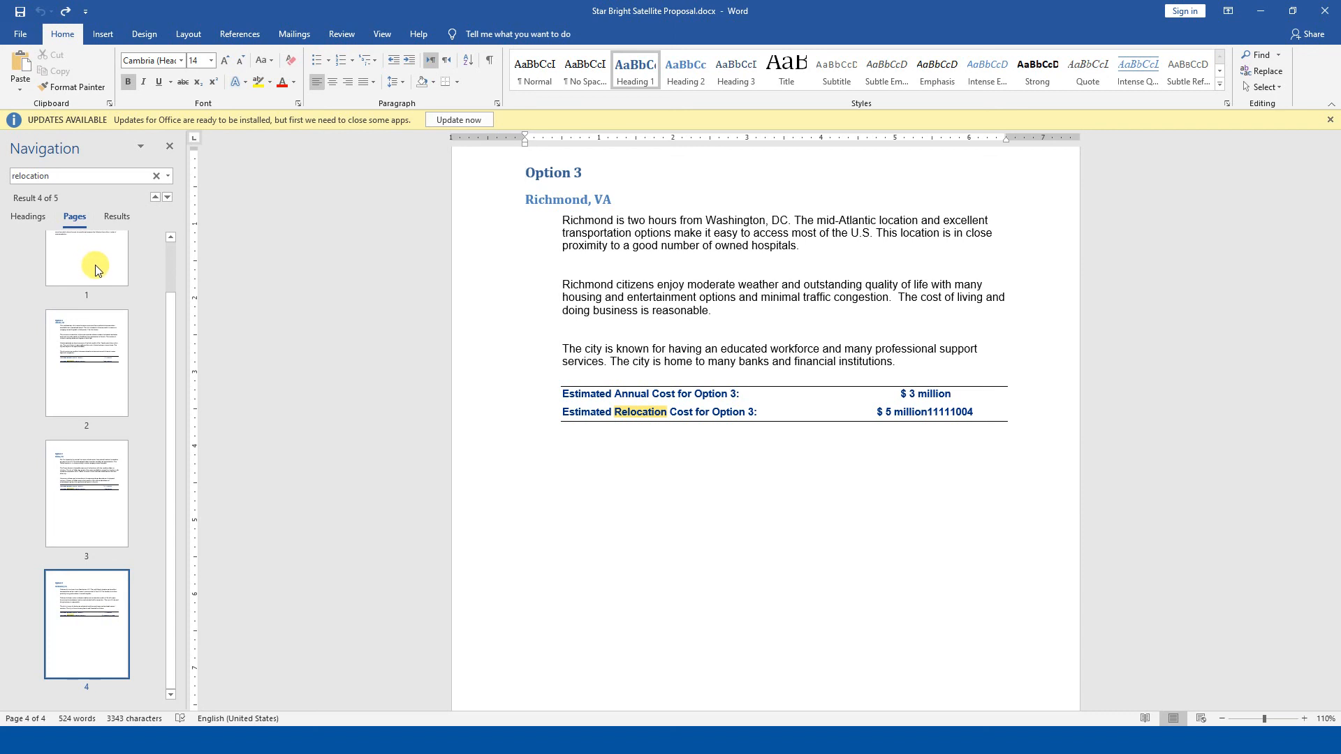
click(67, 475)
click(95, 410)
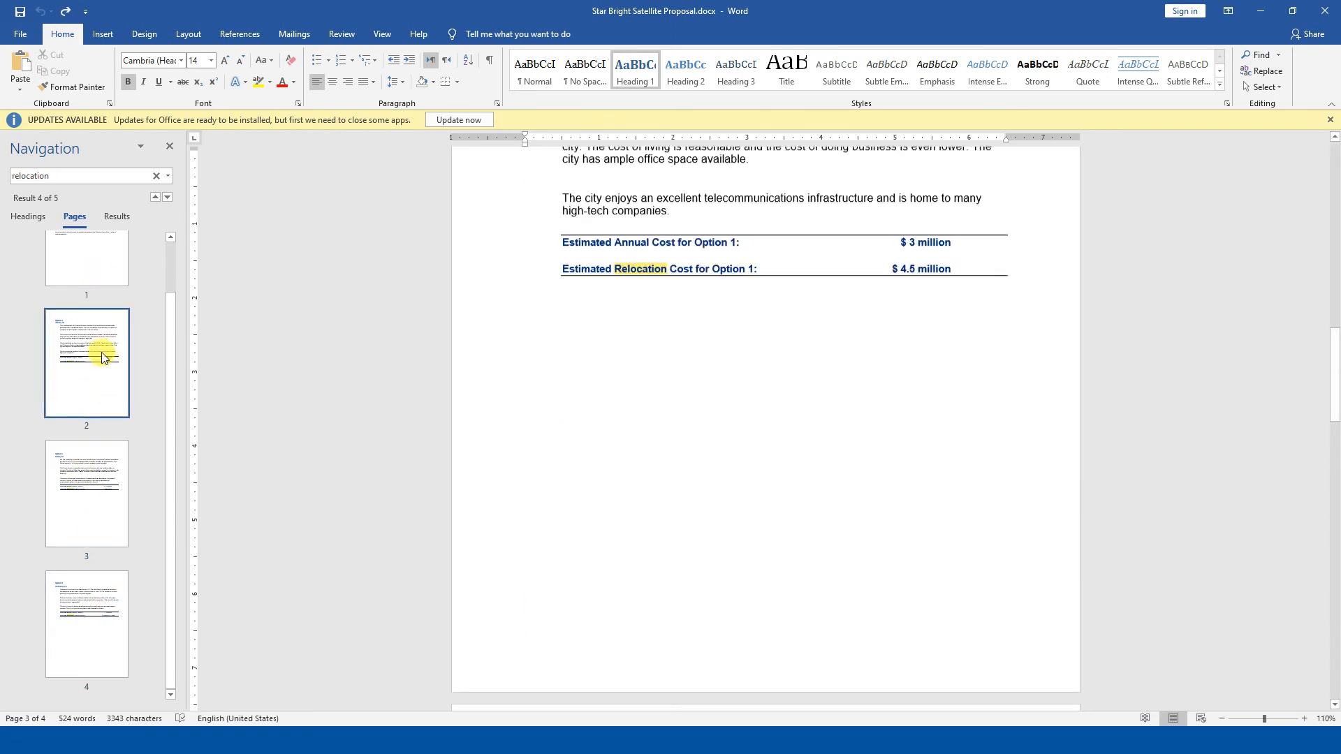
click(95, 272)
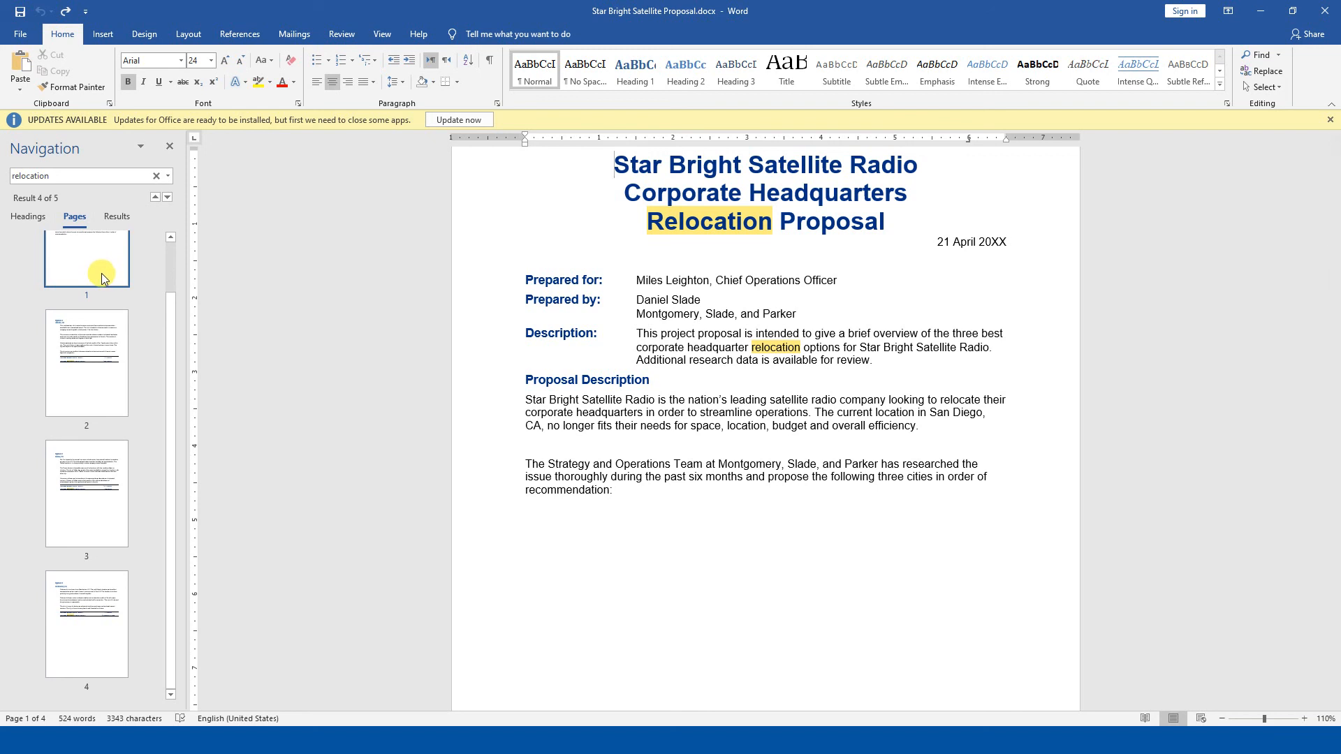
click(117, 217)
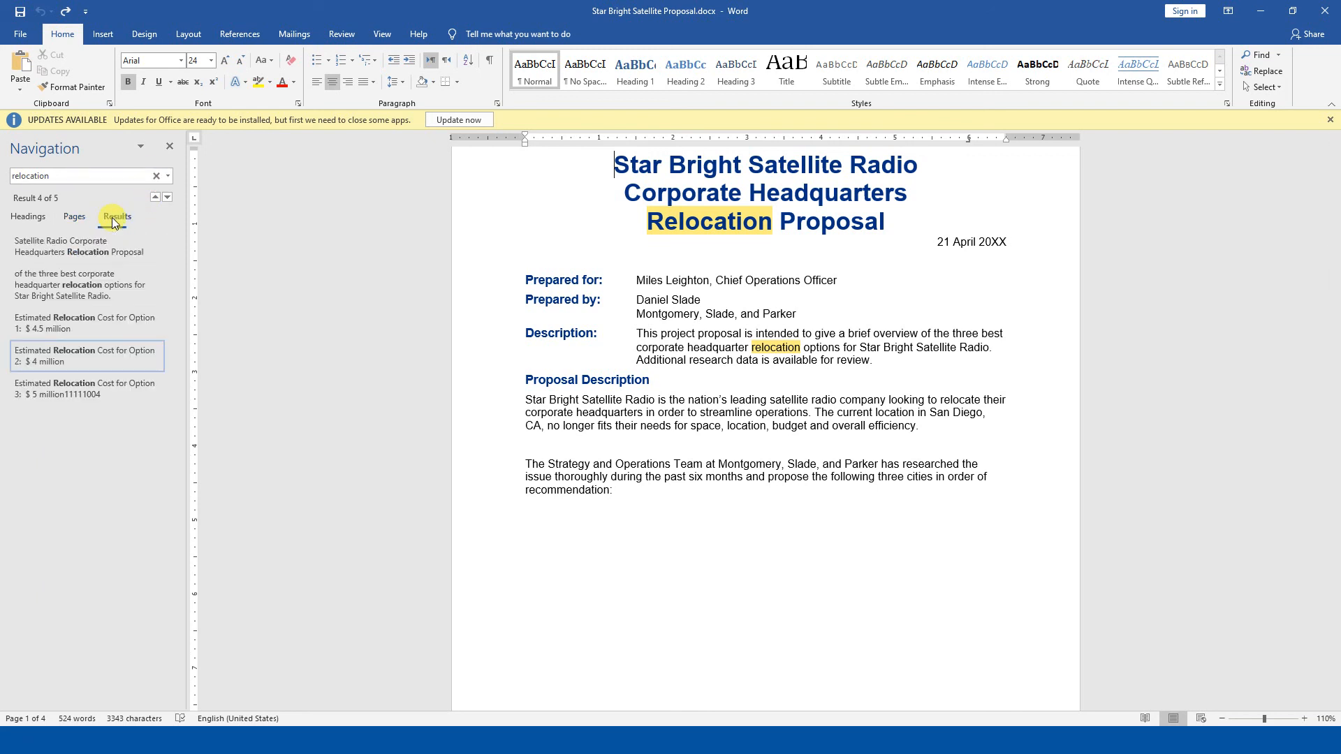
Clear the Navigation pane search and use Advanced Find to step through every "relocation" match to the end of the document
click(156, 177)
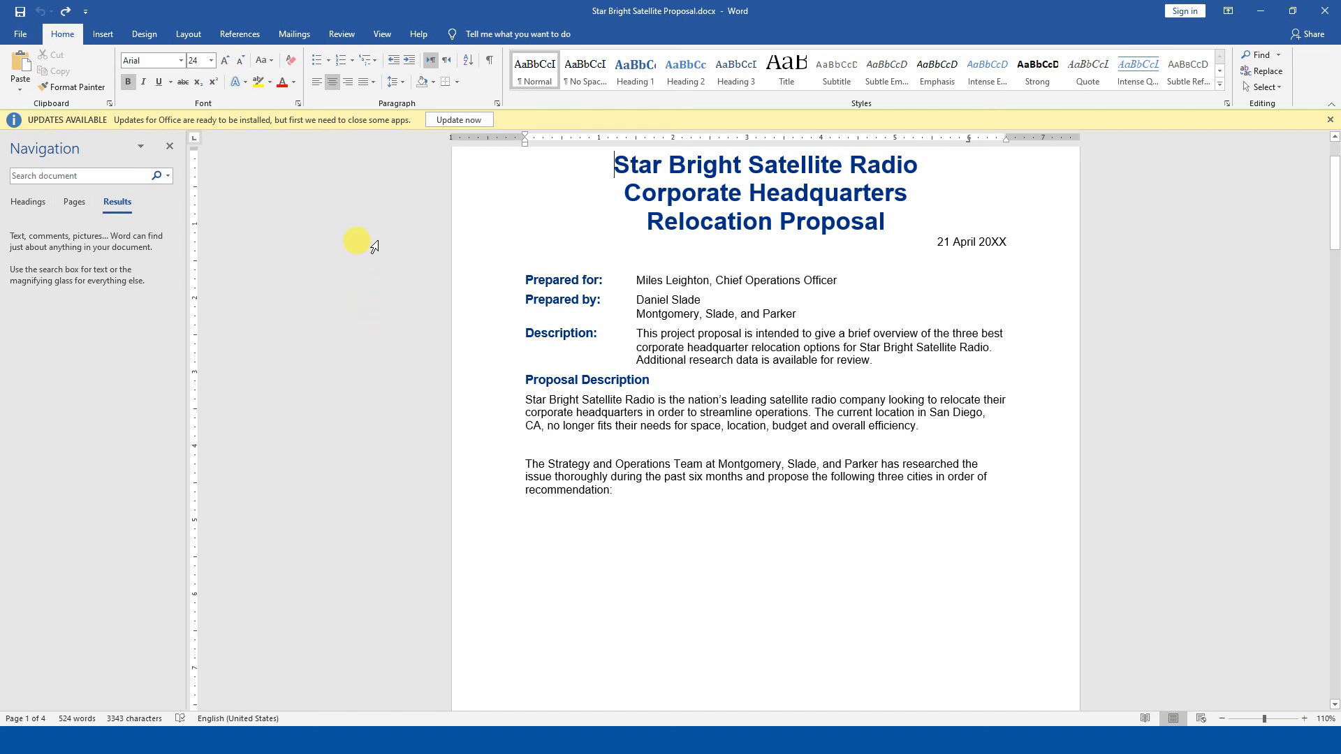
click(167, 176)
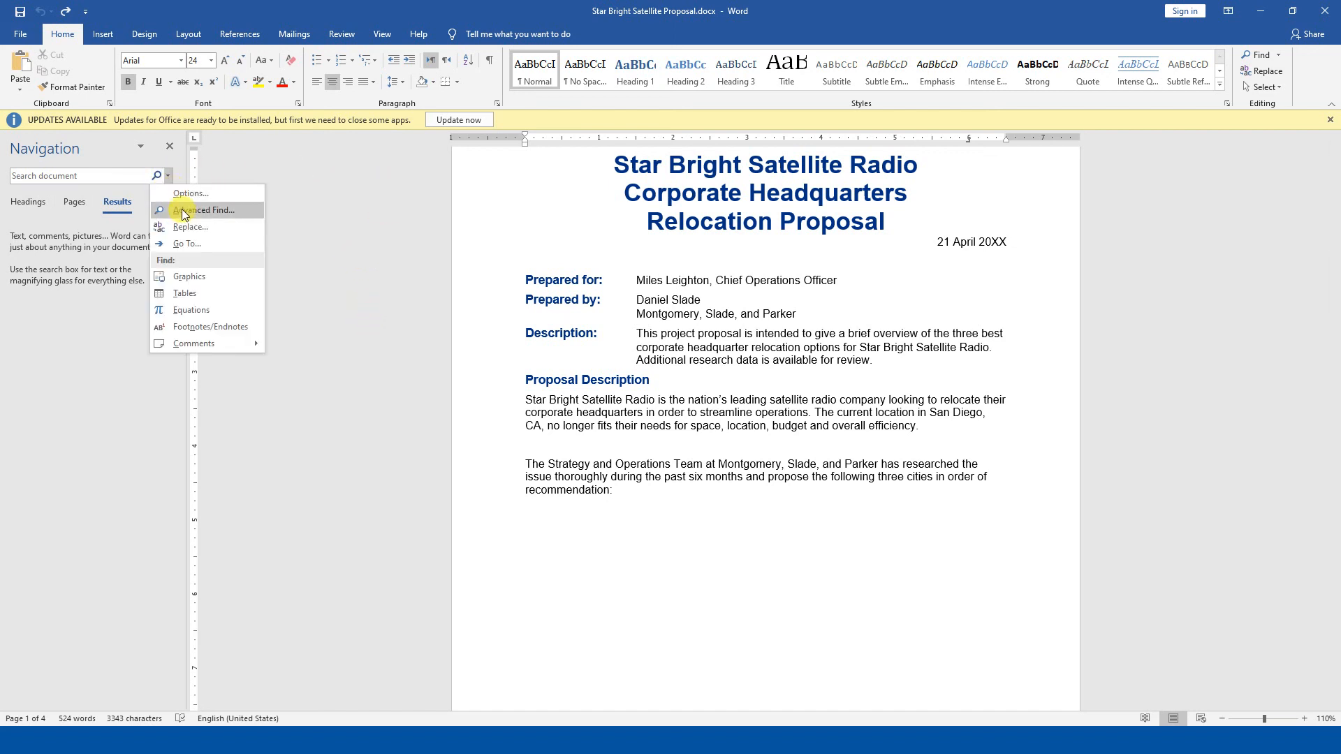
click(183, 212)
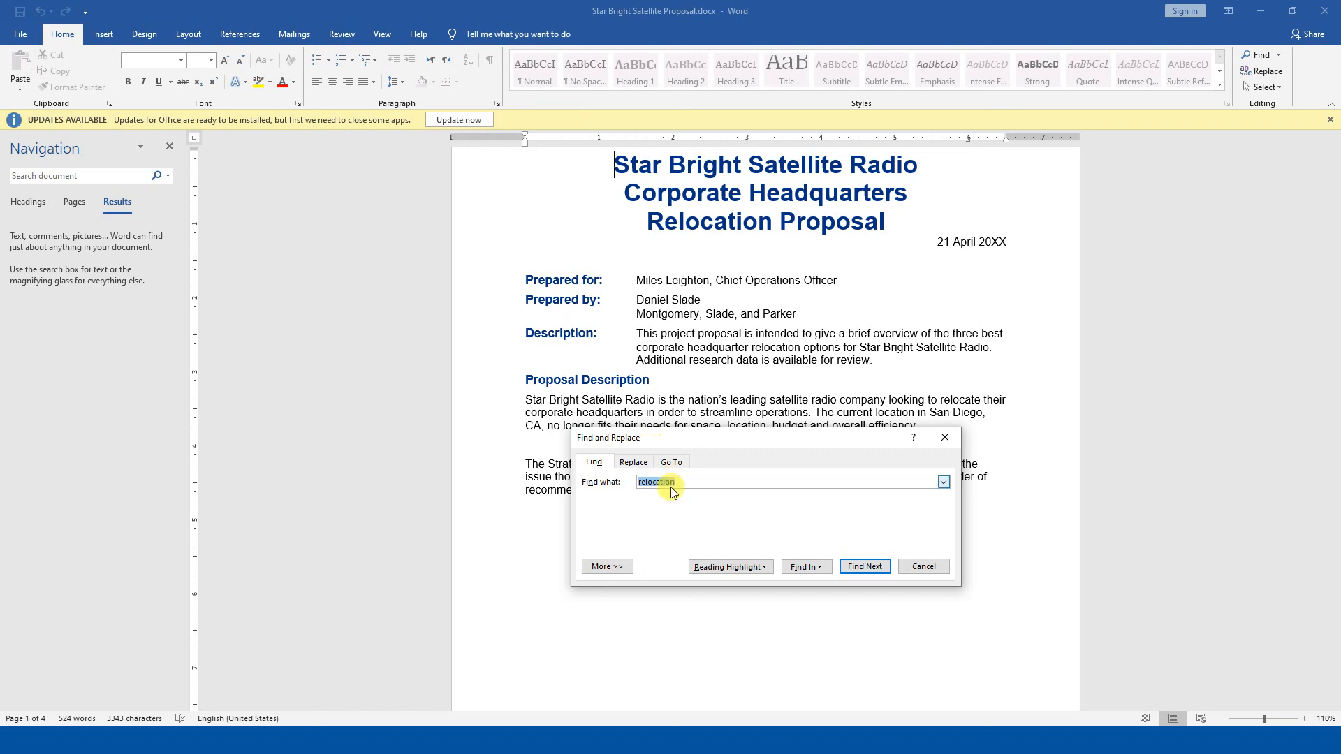
click(866, 566)
click(865, 566)
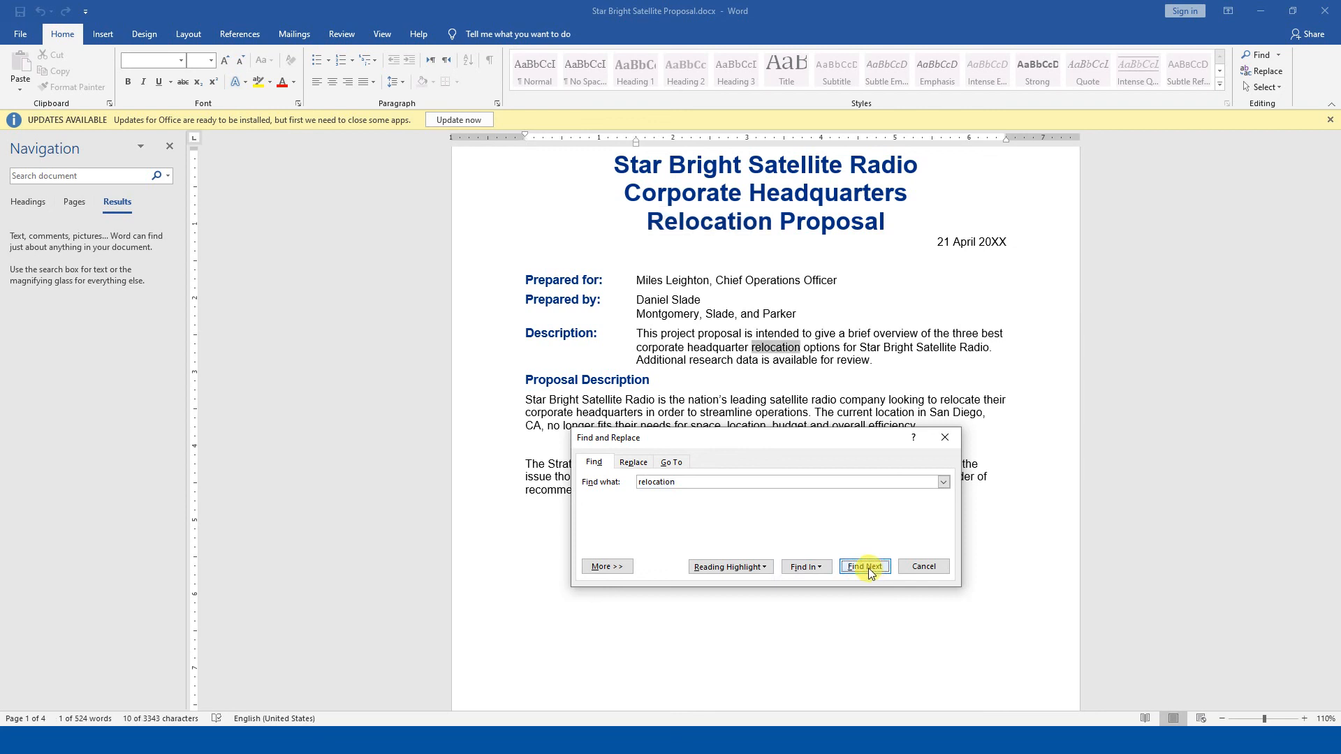
click(866, 567)
click(866, 566)
click(865, 566)
click(865, 567)
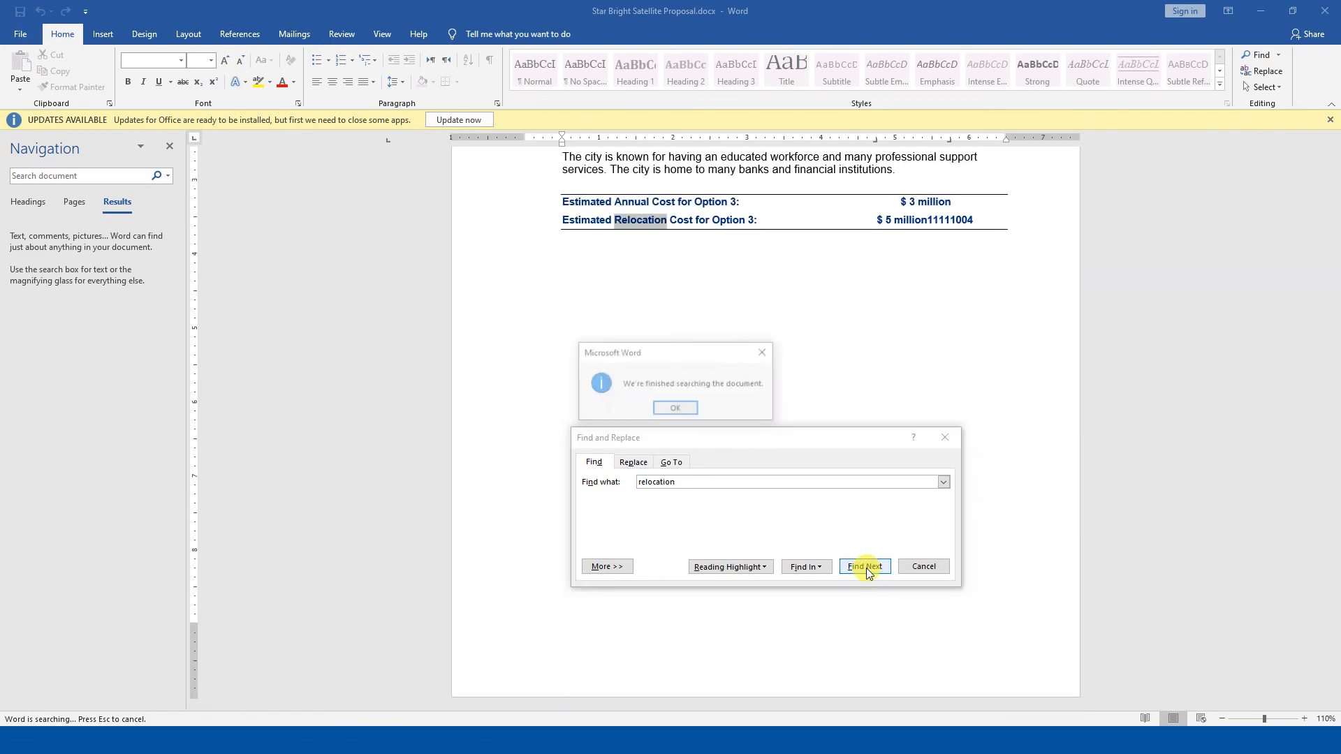
click(675, 409)
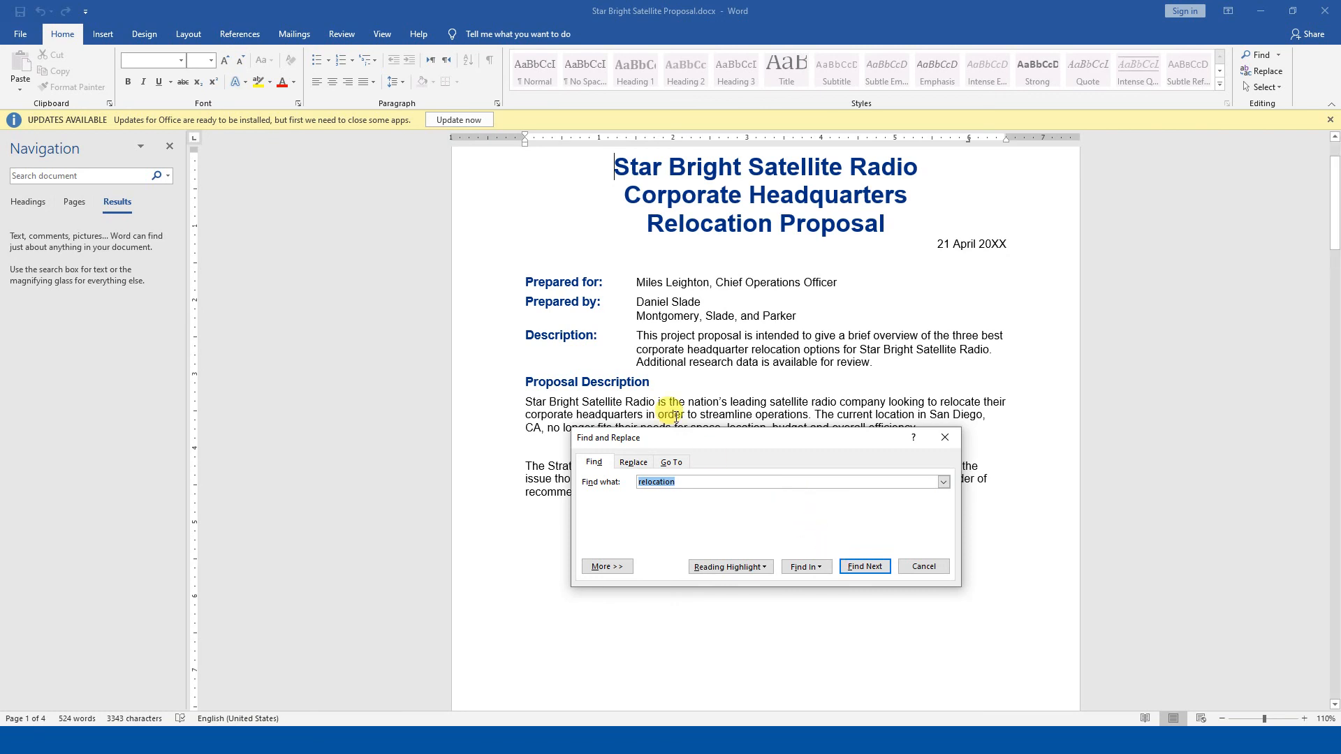
Step through the "relocation" matches a second time and dismiss the end-of-search notice
click(864, 566)
click(865, 567)
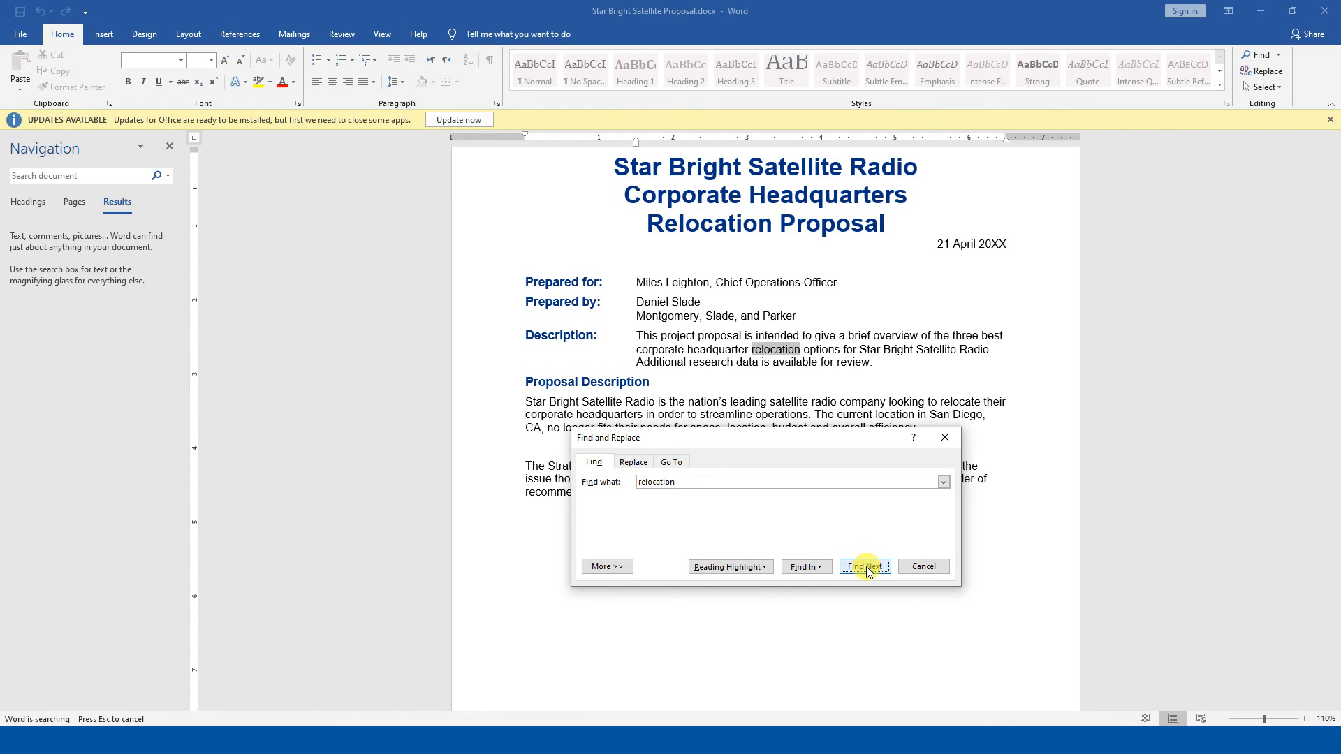
click(866, 567)
click(865, 567)
click(866, 567)
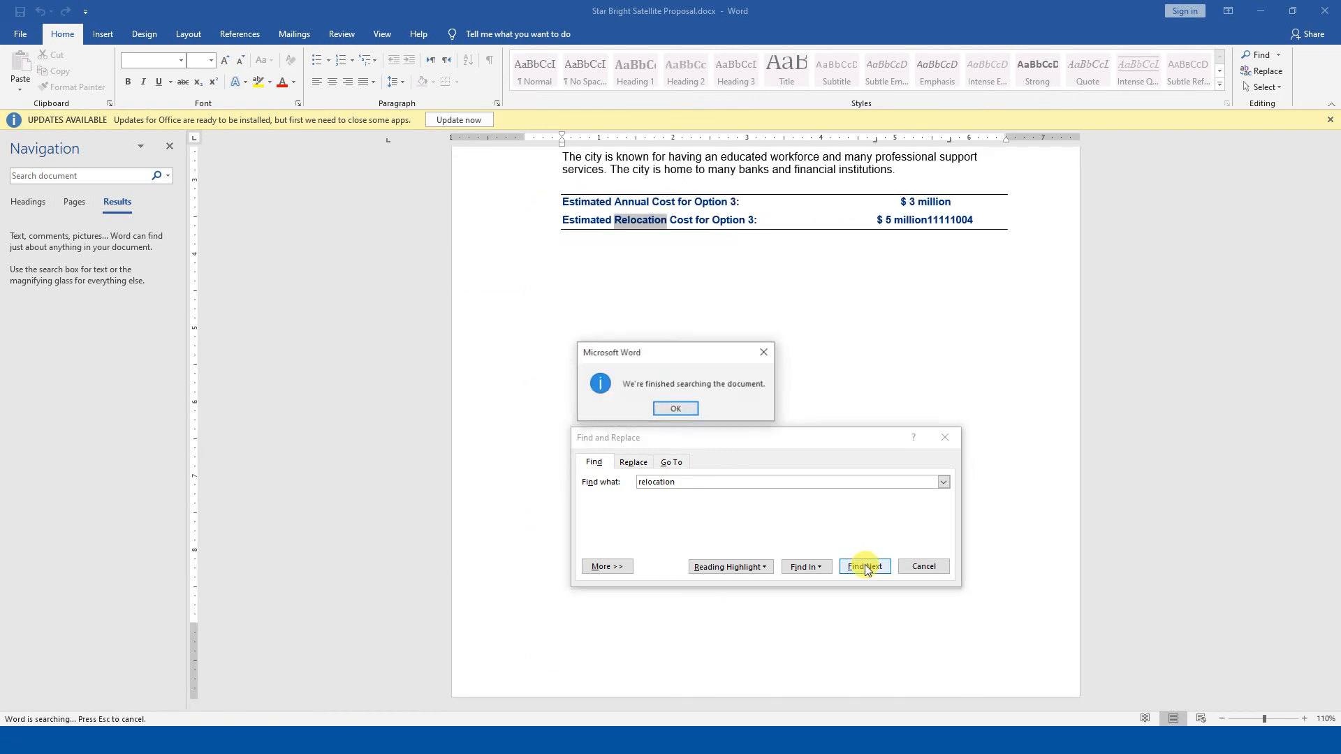
click(682, 414)
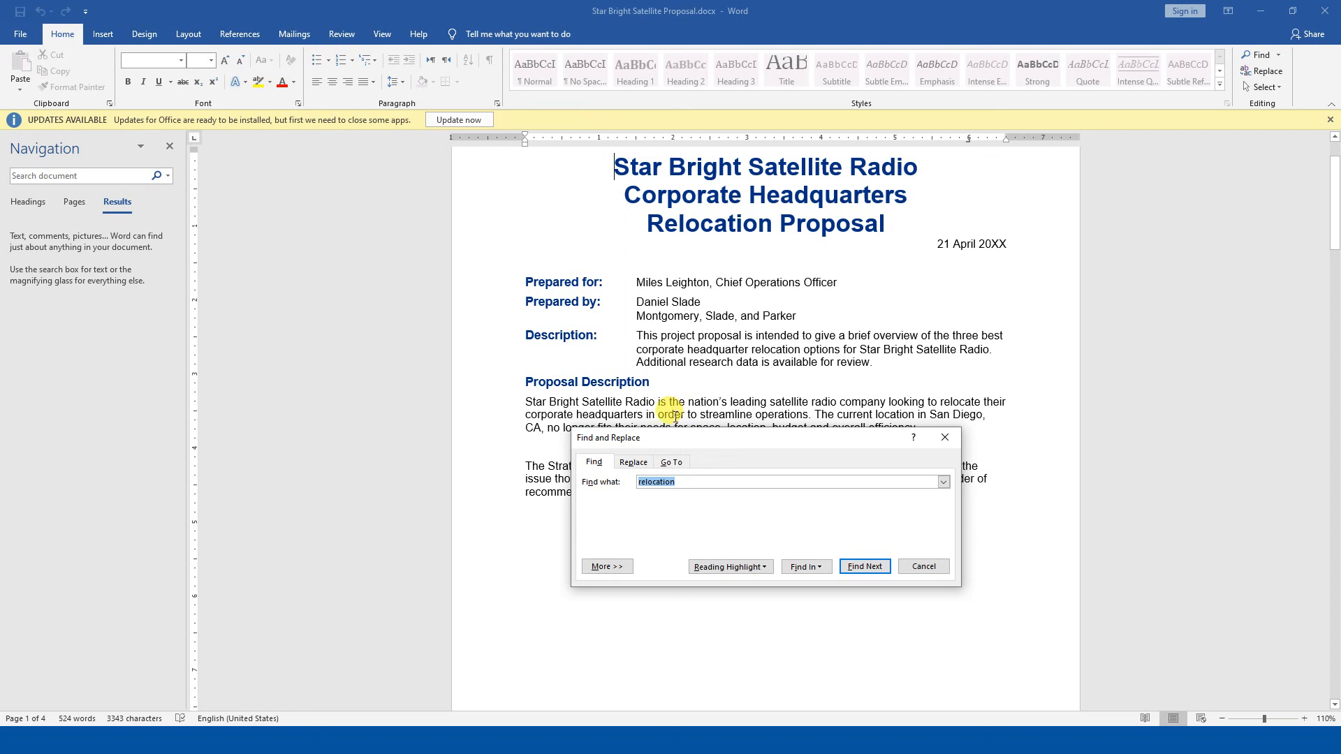
Highlight all occurrences of "relocation" with Reading Highlight and clear the highlighting
click(765, 567)
click(760, 581)
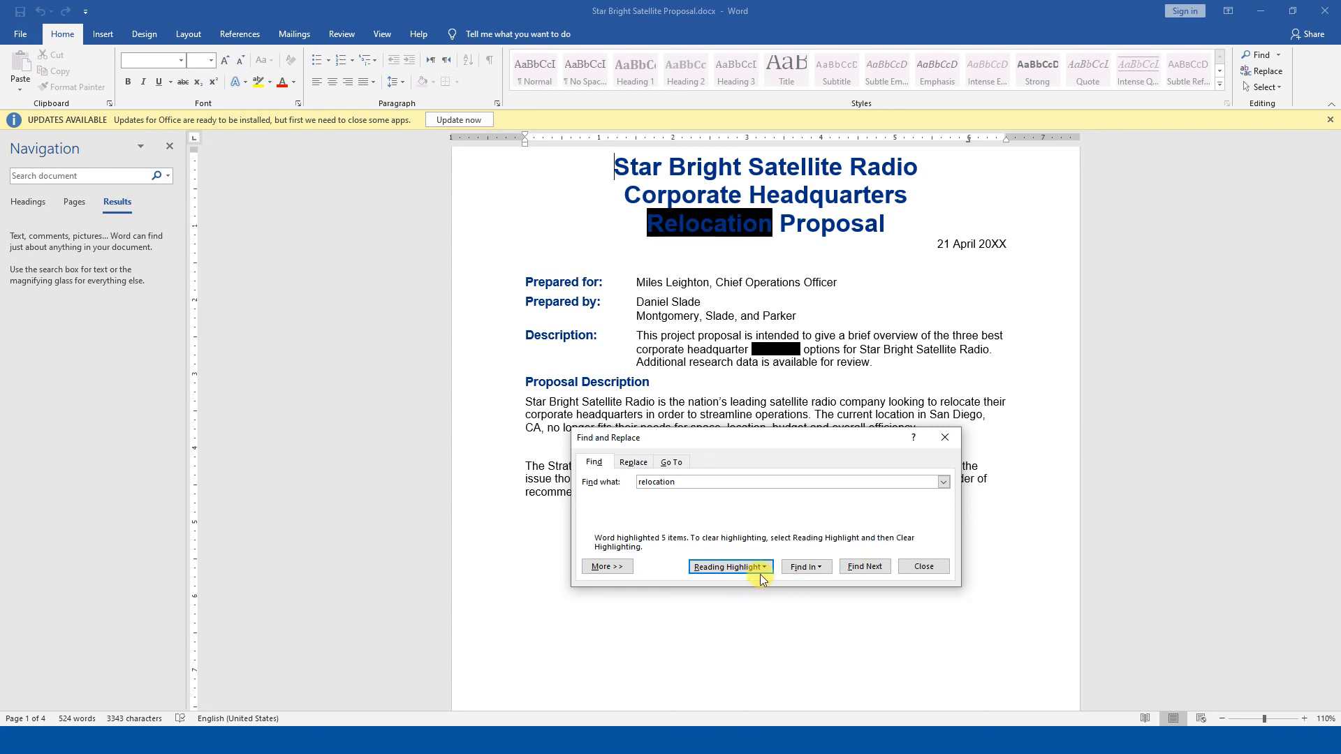
scroll(768, 334, down, 2)
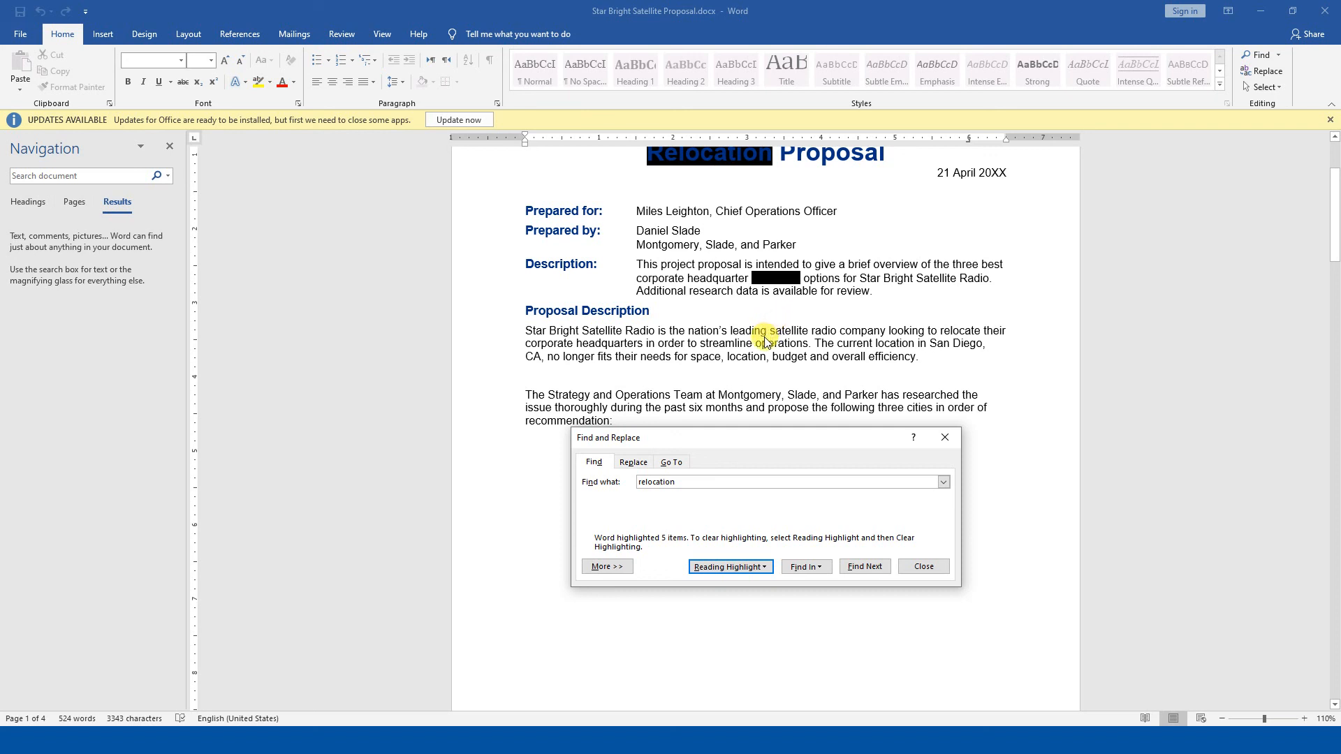
click(762, 566)
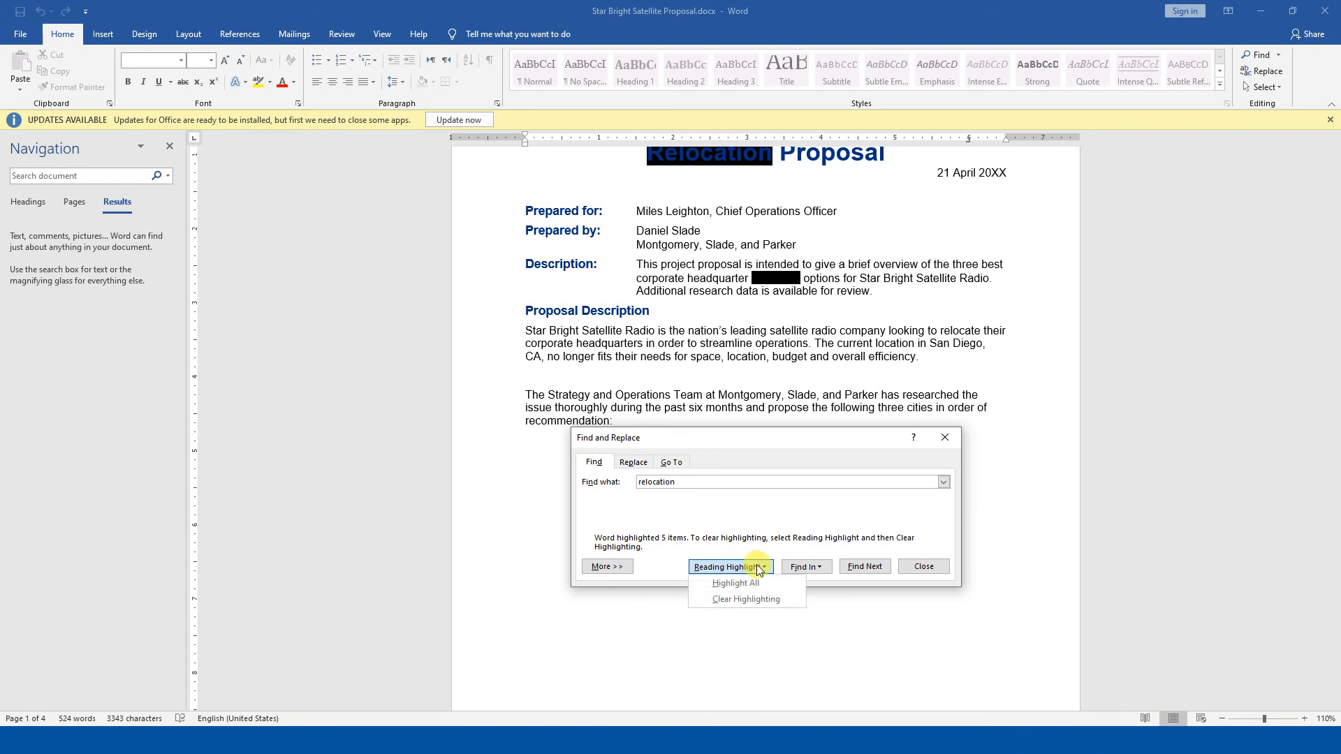
click(753, 601)
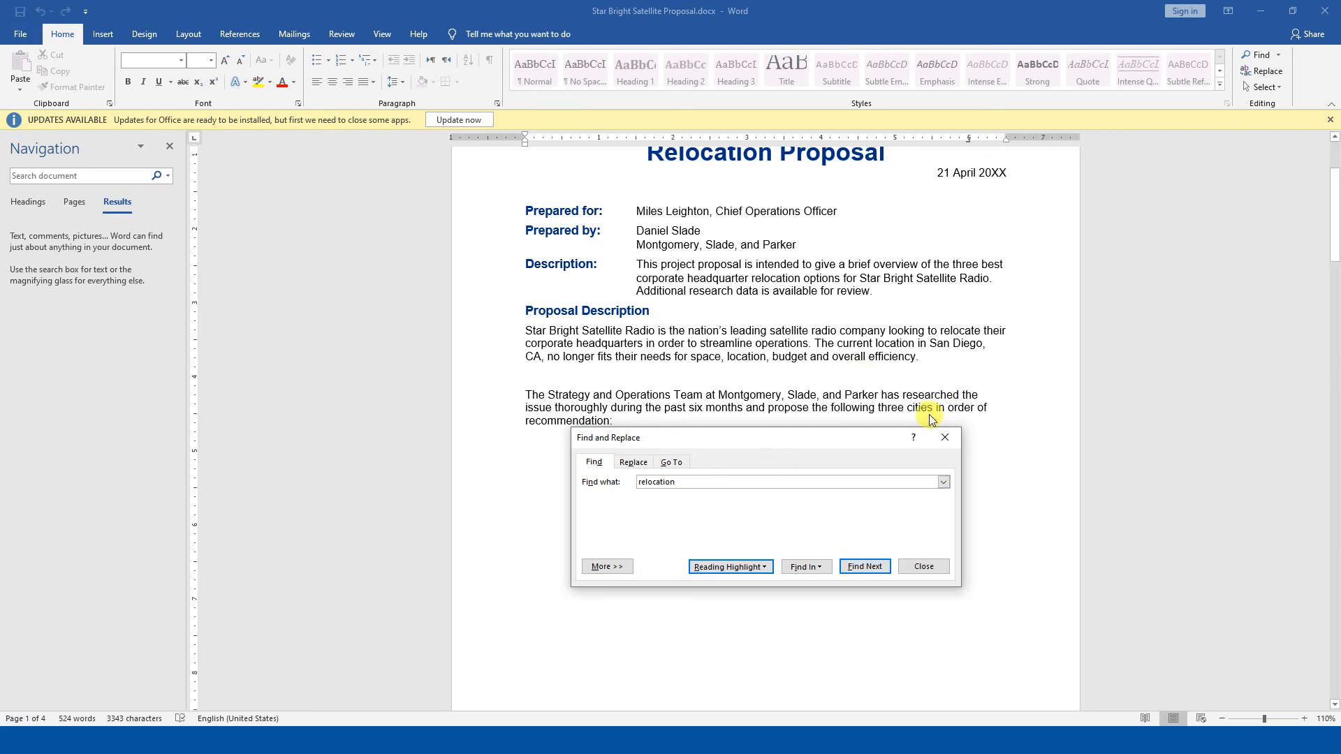
Close Find and Replace, and from the document's start hide the Navigation pane, reopen it and close it again
click(944, 437)
key(ctrl+Home)
click(382, 33)
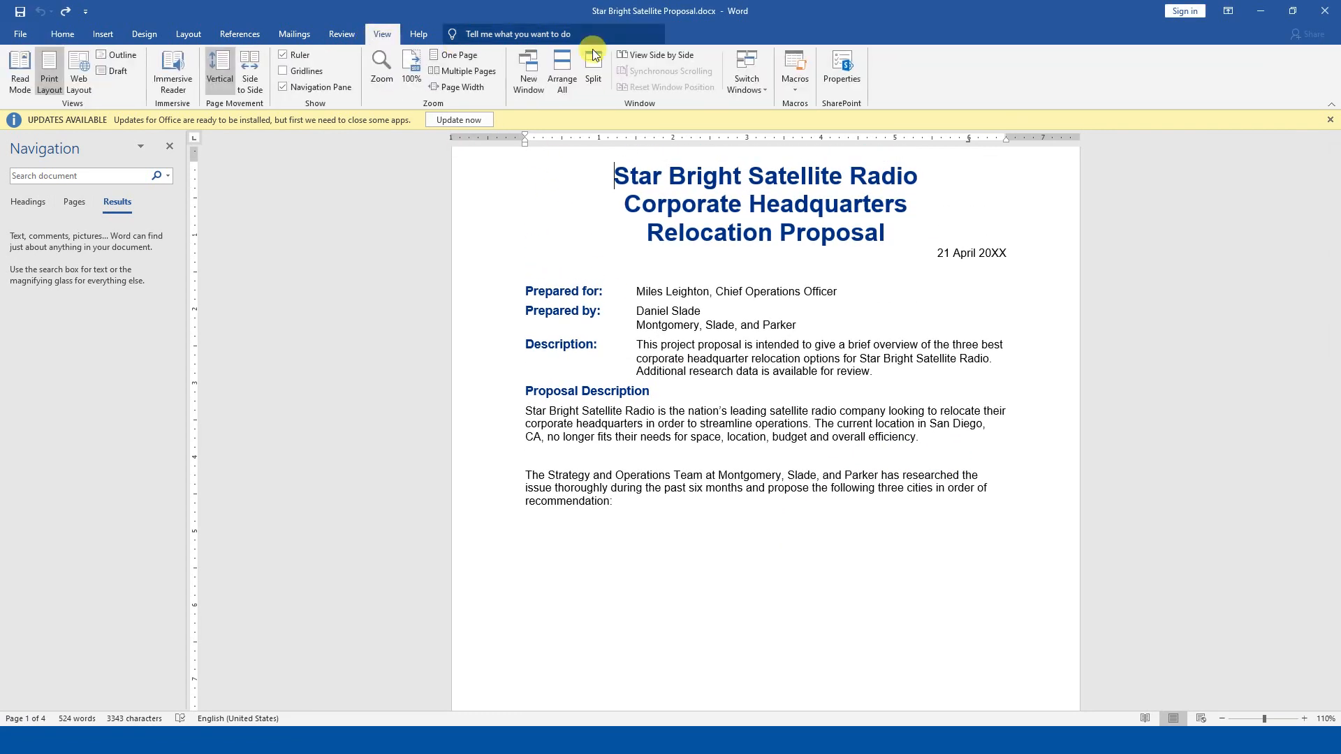
click(287, 90)
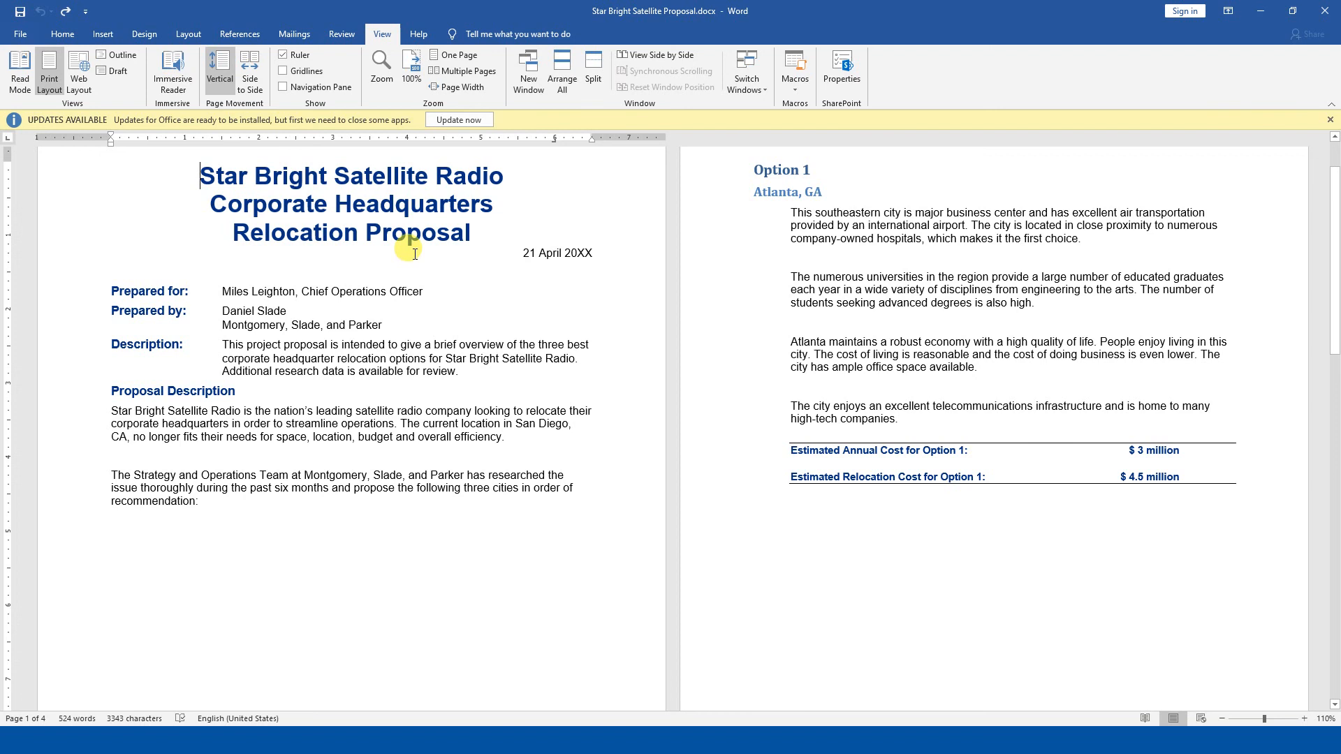
key(ctrl+f)
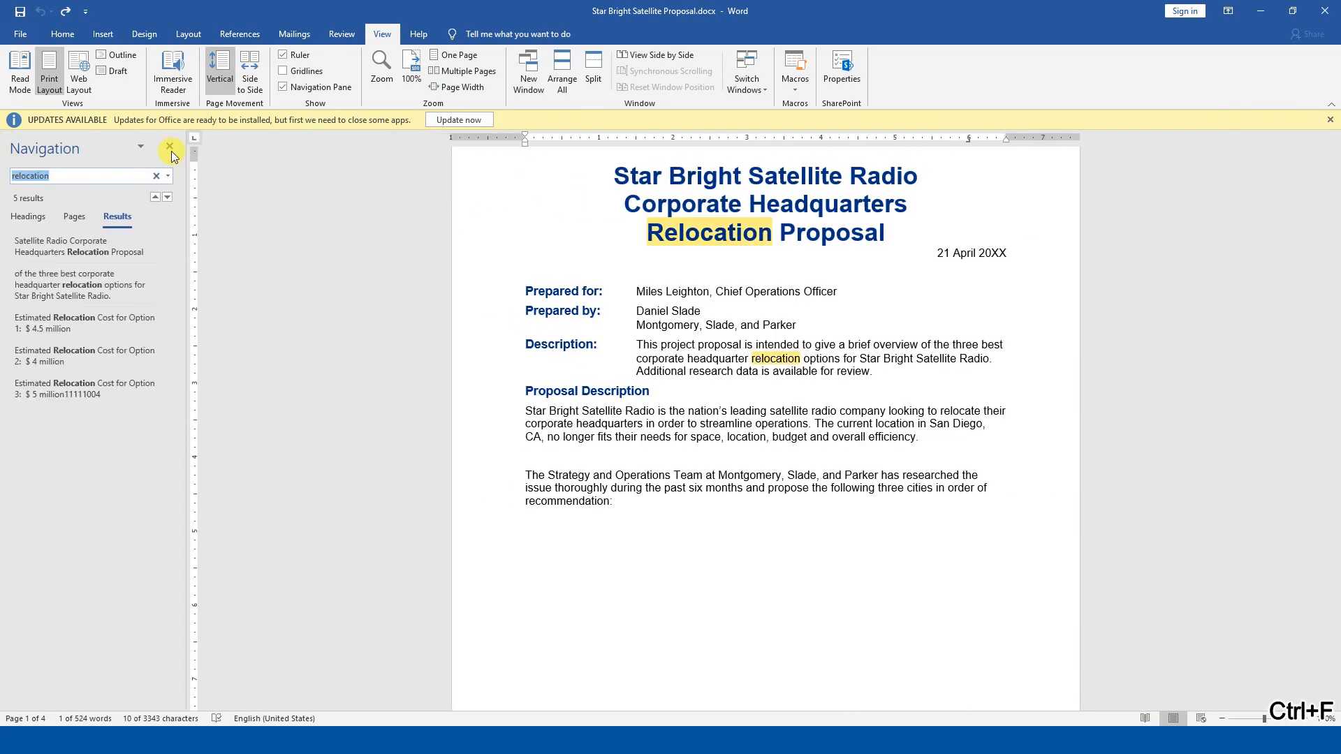
click(169, 148)
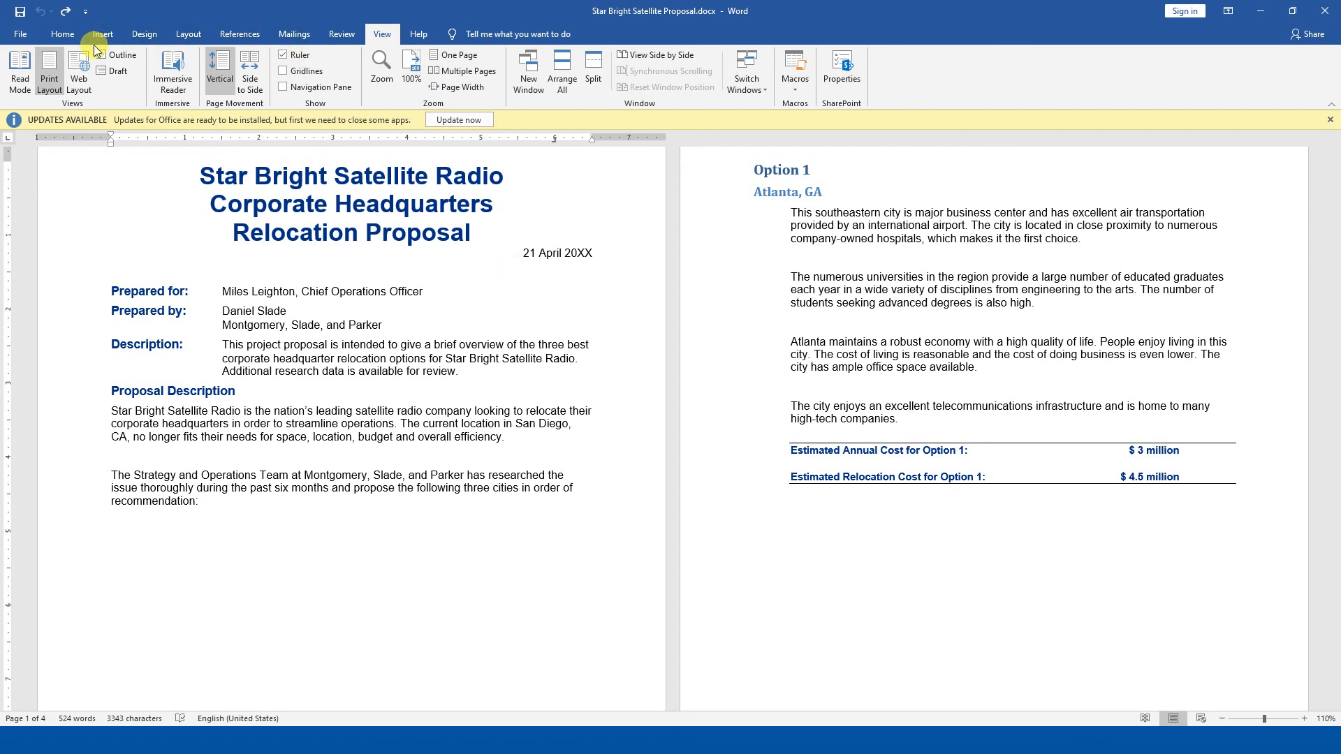
Open Advanced Find with its full search options and enable Use wildcards and Ignore punctuation characters
click(66, 35)
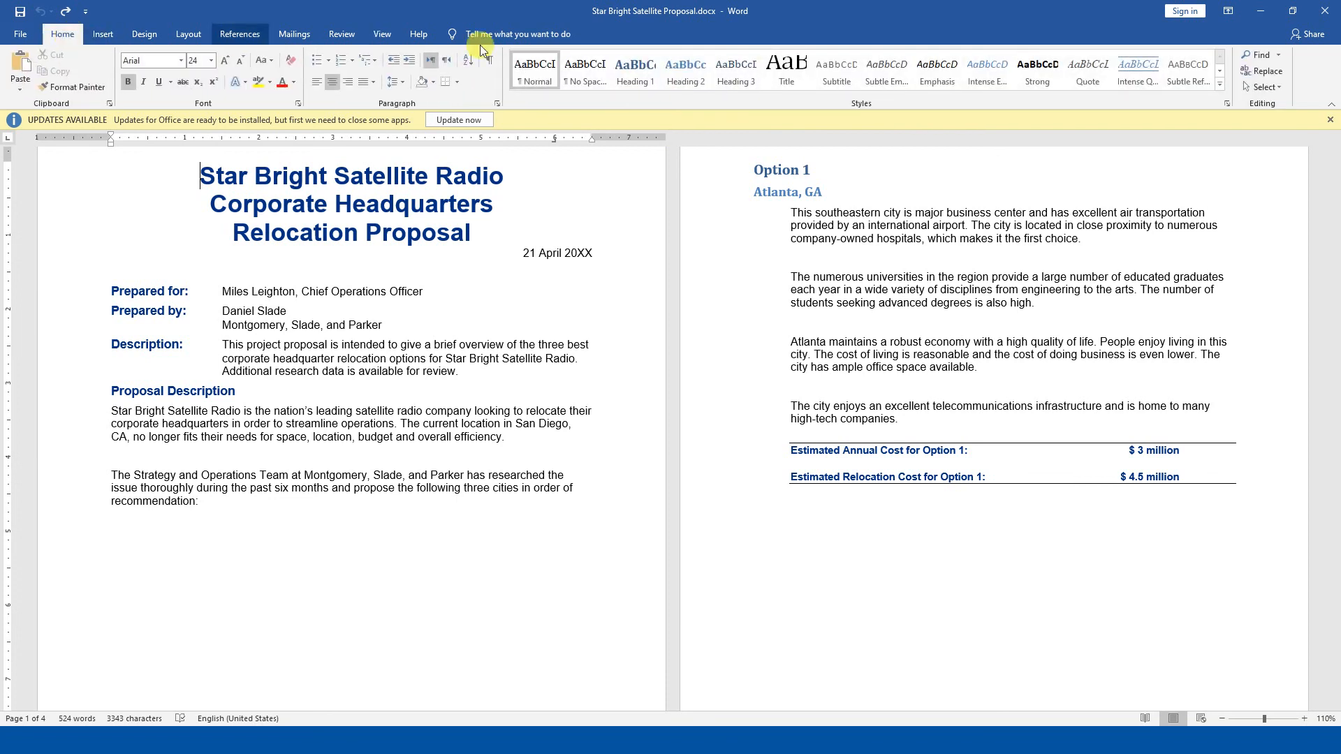
click(1272, 54)
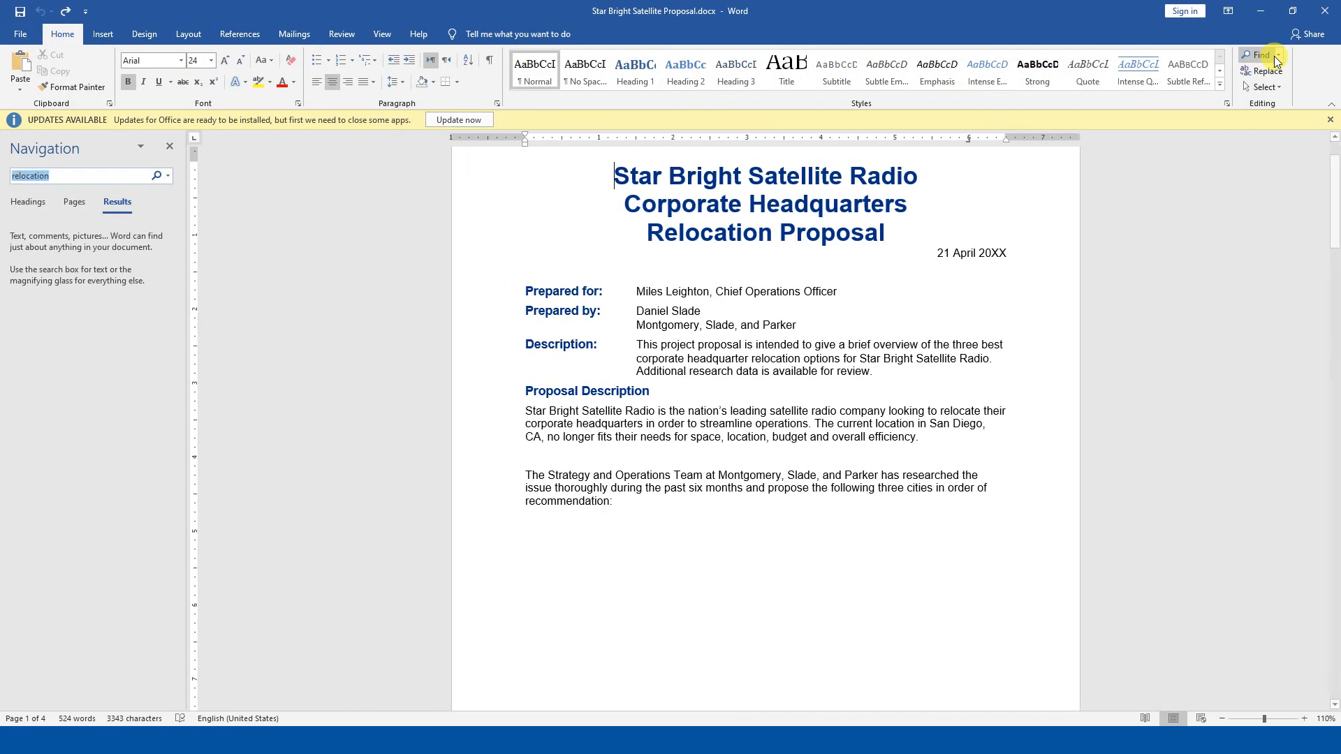
click(1278, 55)
click(1275, 94)
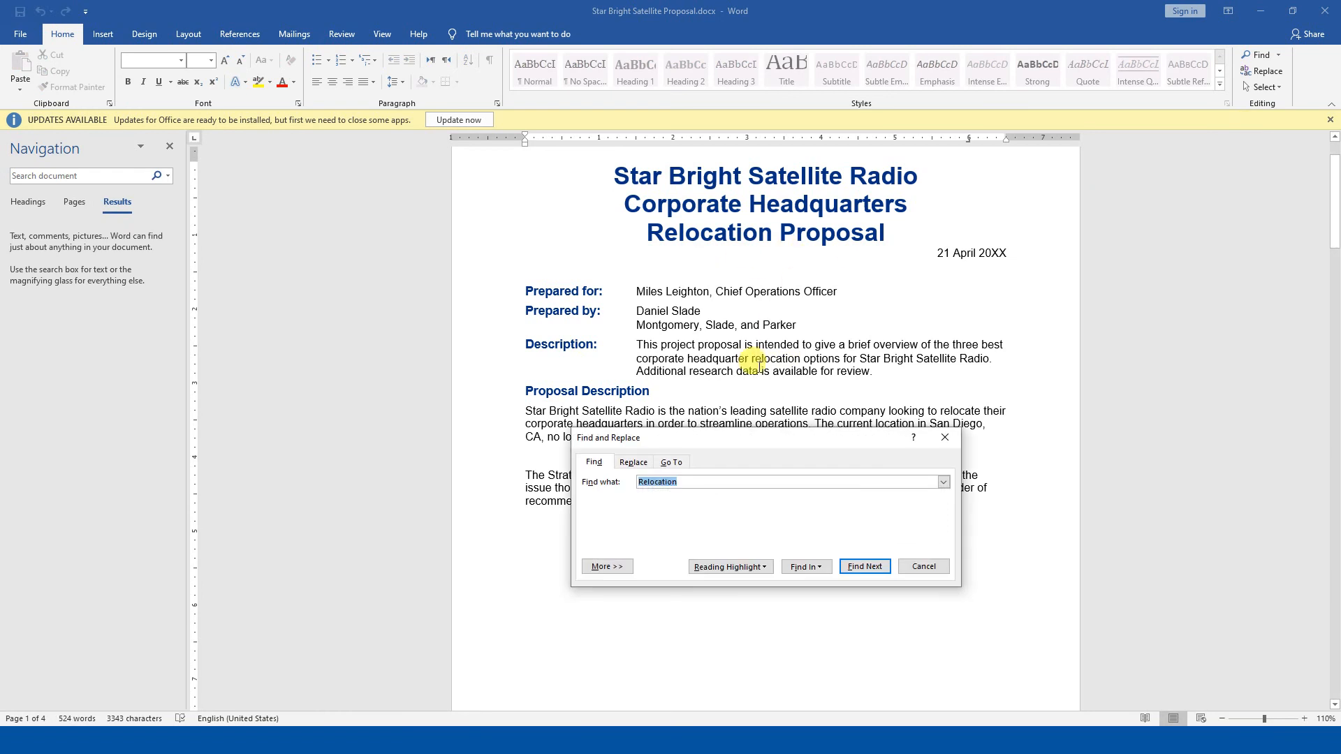
click(606, 567)
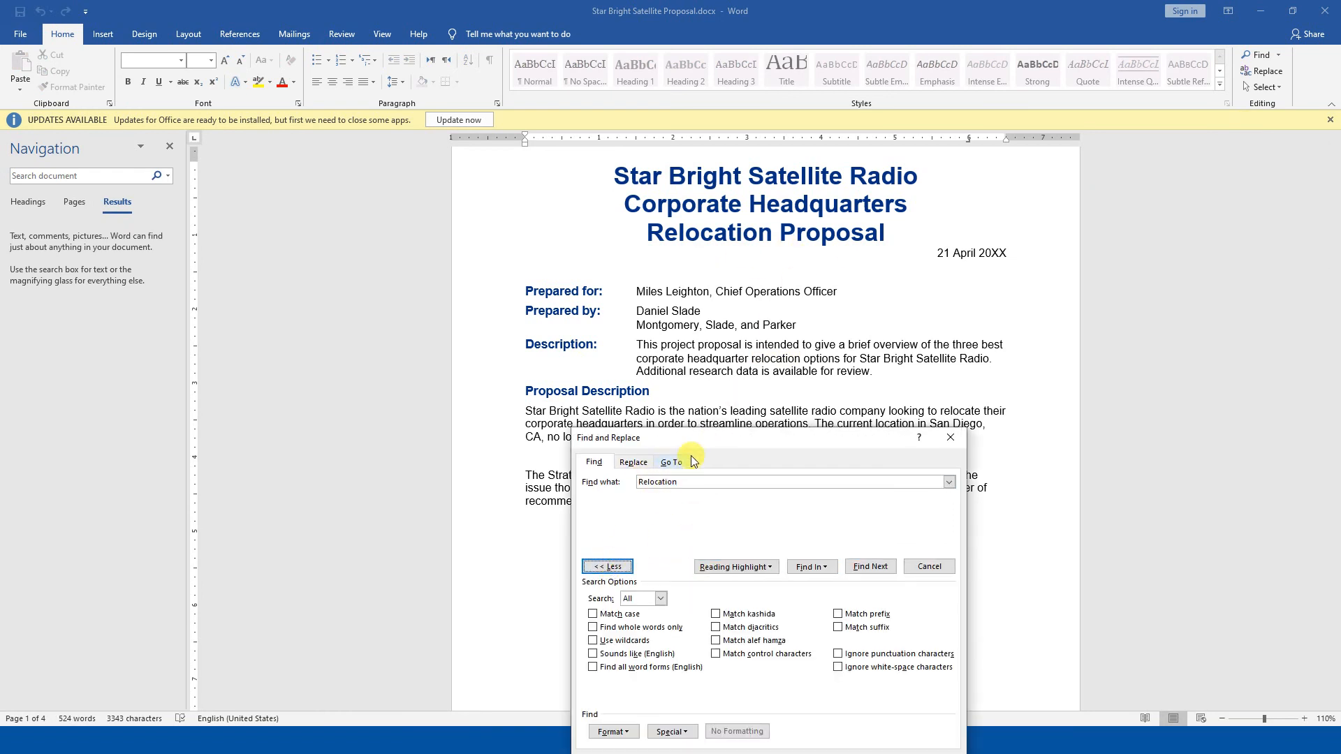
drag(715, 437, 596, 287)
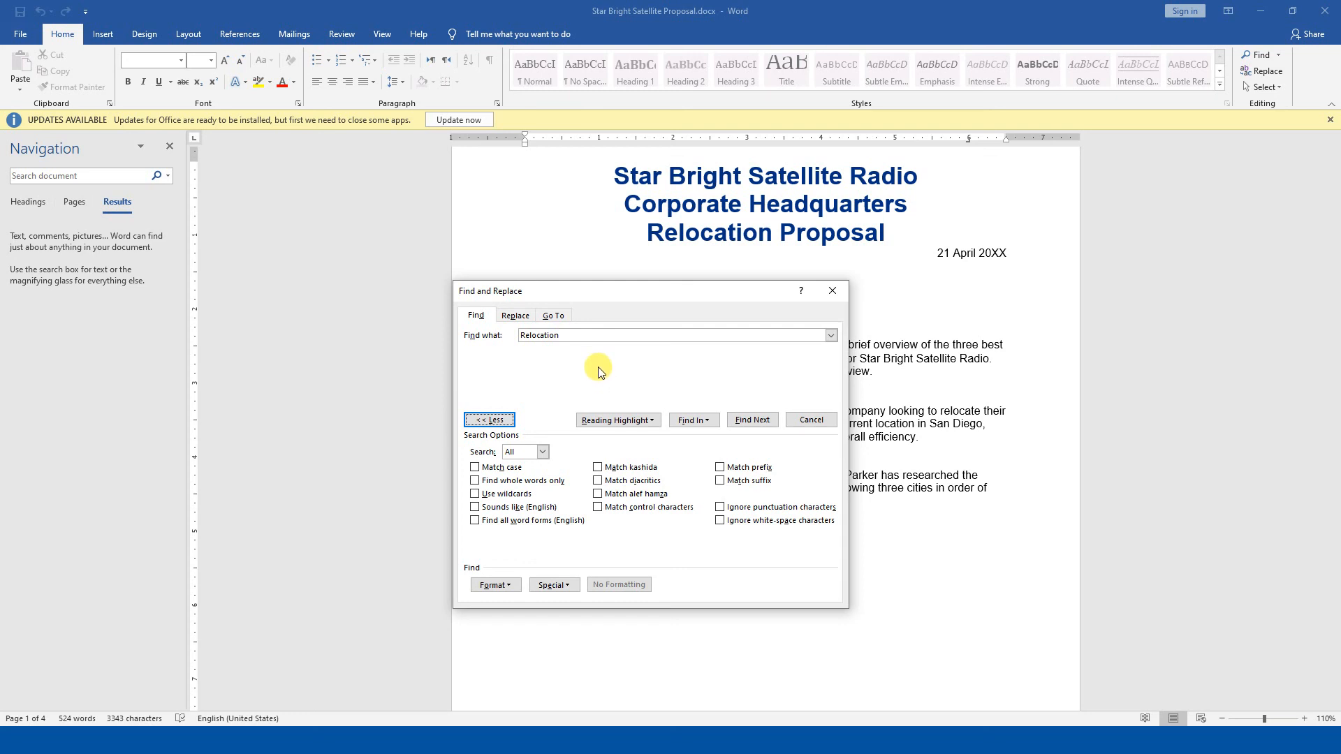
click(491, 496)
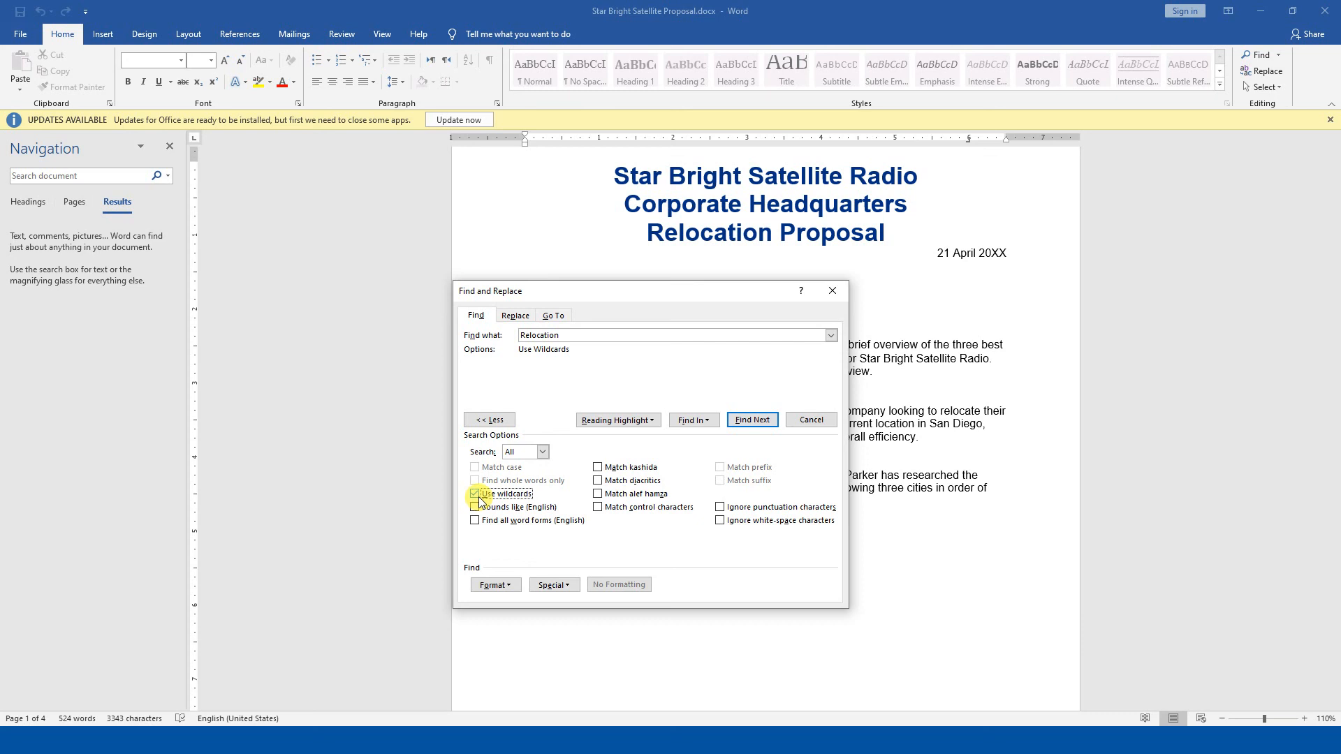
key(alt+s)
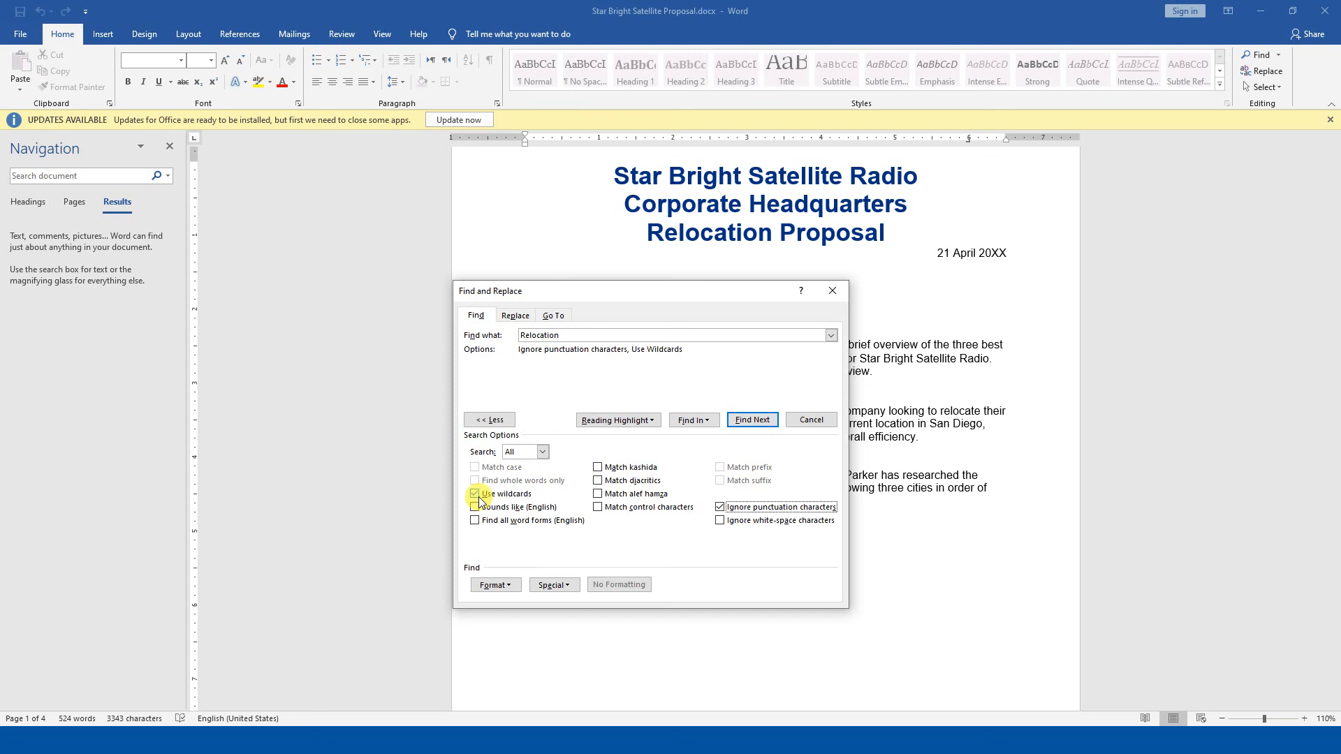
Search for the wildcard pattern "St?r" and step through its matches until the search finishes
drag(571, 336, 464, 347)
text(Sta)
text(r)
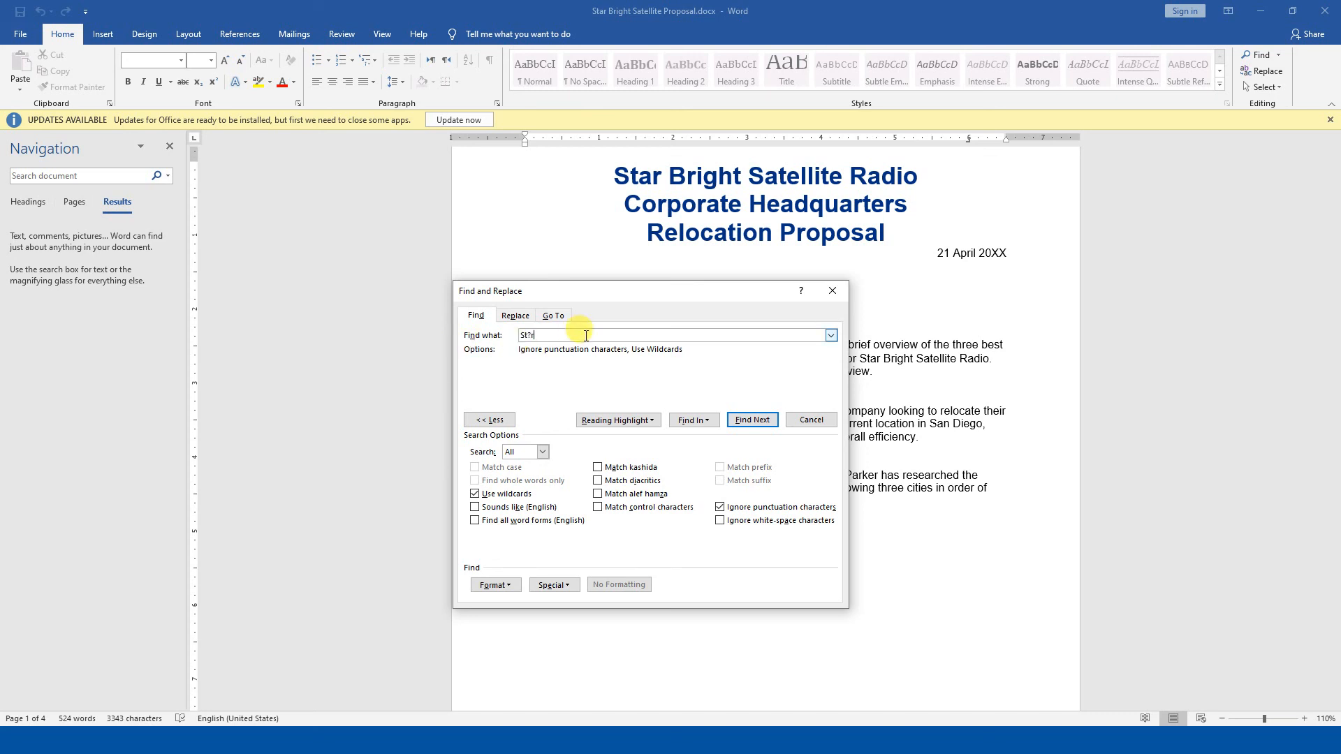
click(737, 421)
click(737, 419)
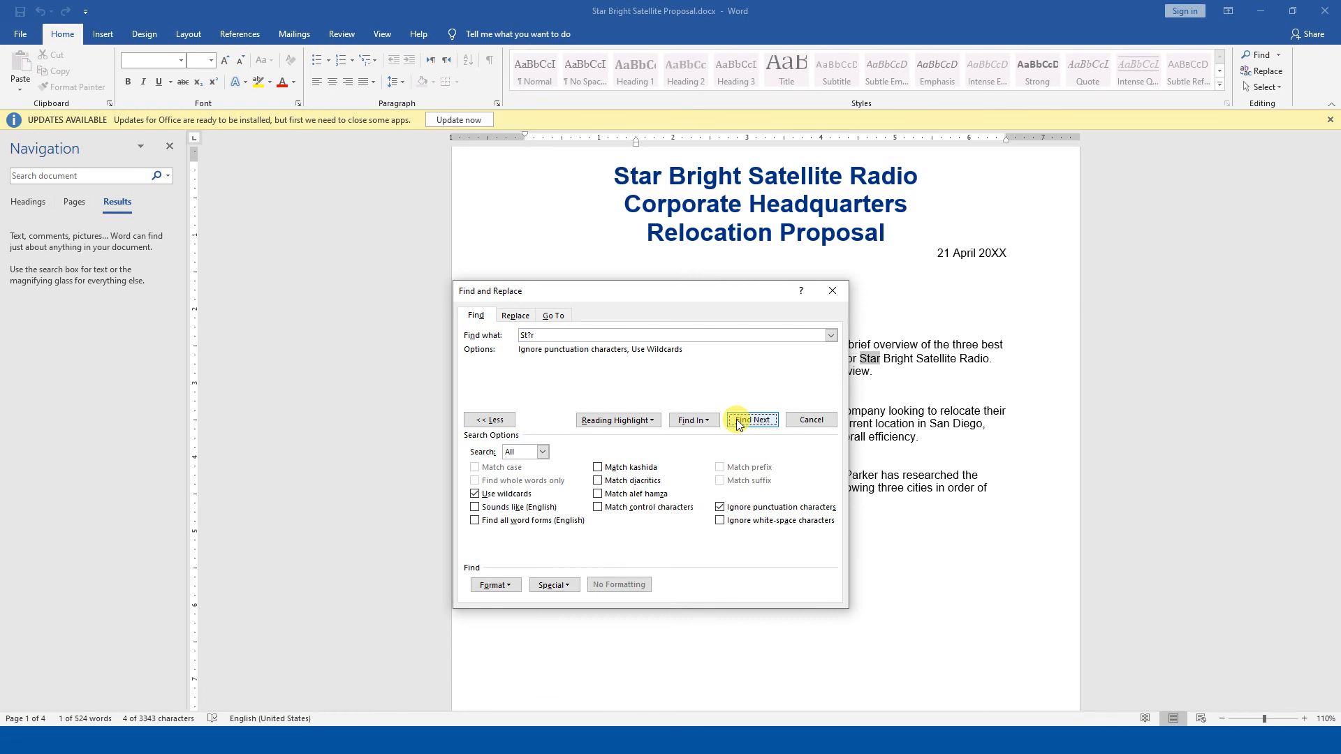
click(523, 122)
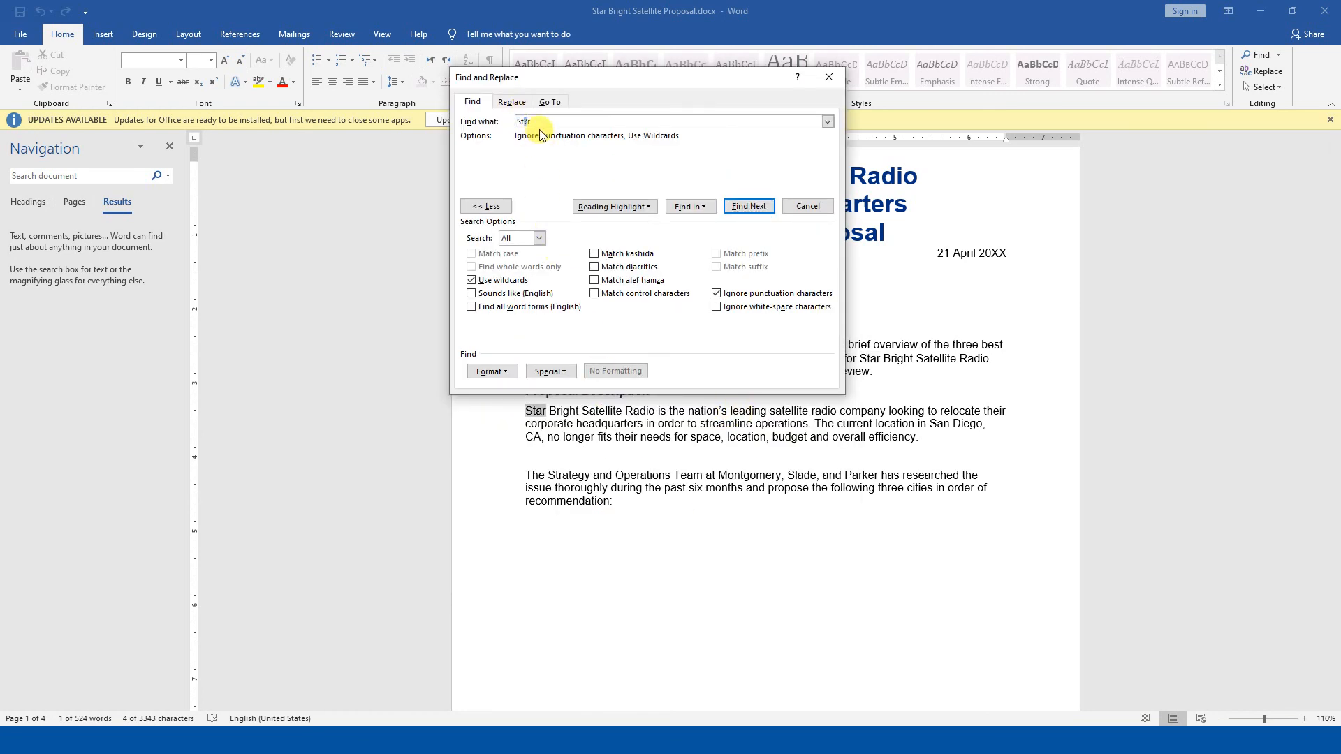
click(739, 208)
click(674, 415)
Change the wildcard pattern to "S*r" and find its next match
click(523, 119)
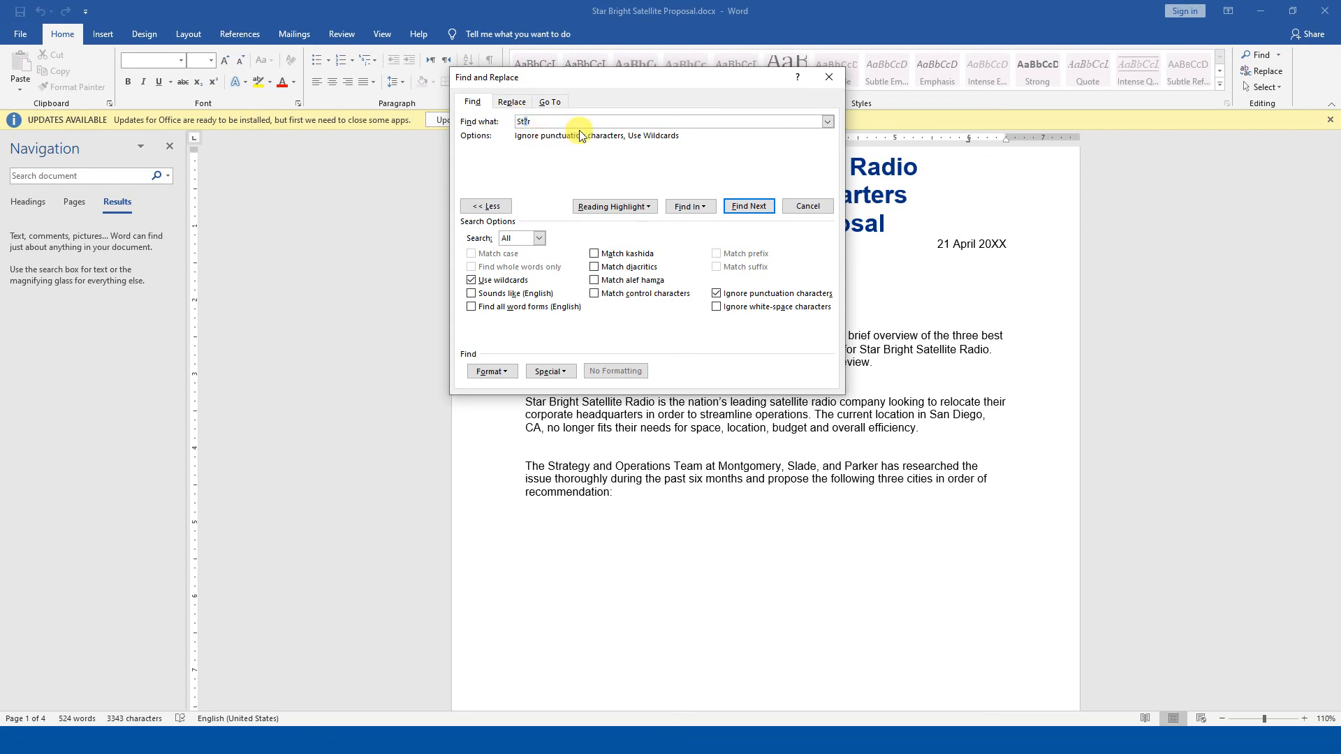
double_click(529, 121)
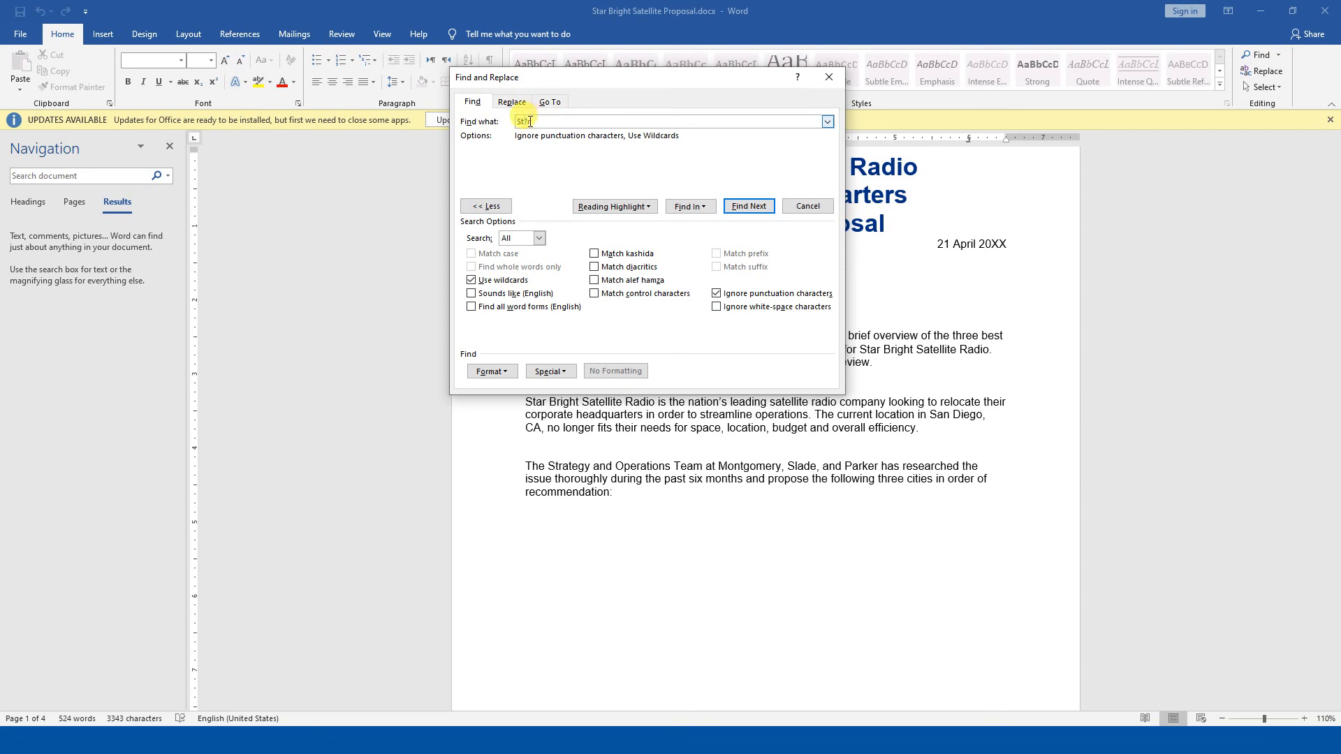
drag(528, 121, 523, 120)
text(*)
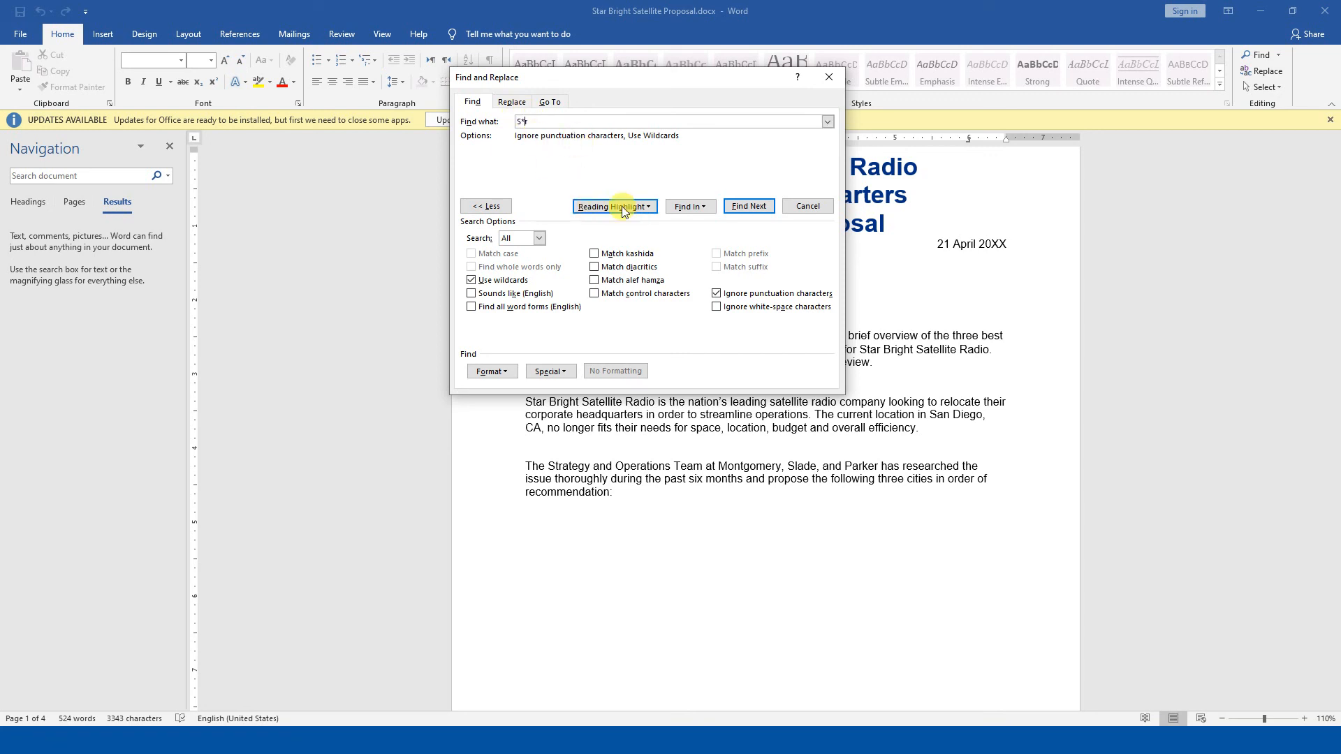
click(734, 204)
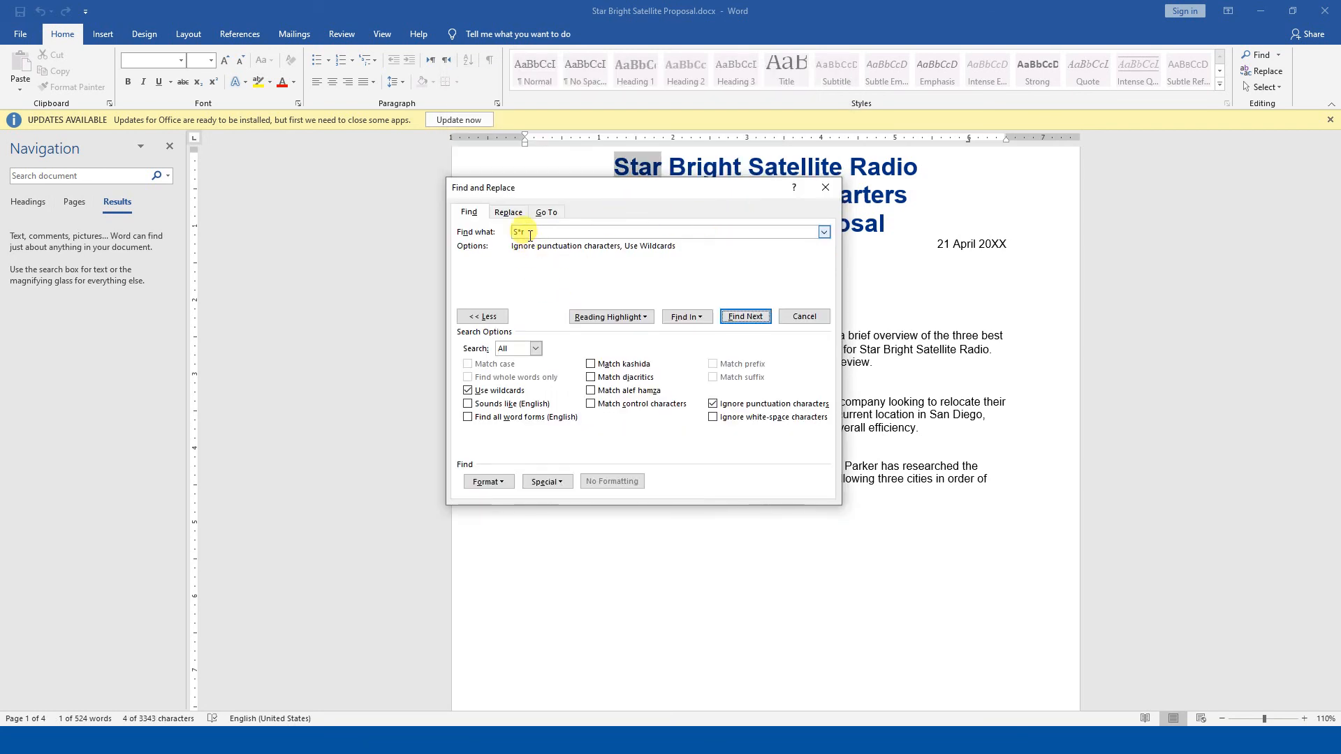
Step through four further matches of the wildcard pattern "S*r" in the proposal
click(757, 318)
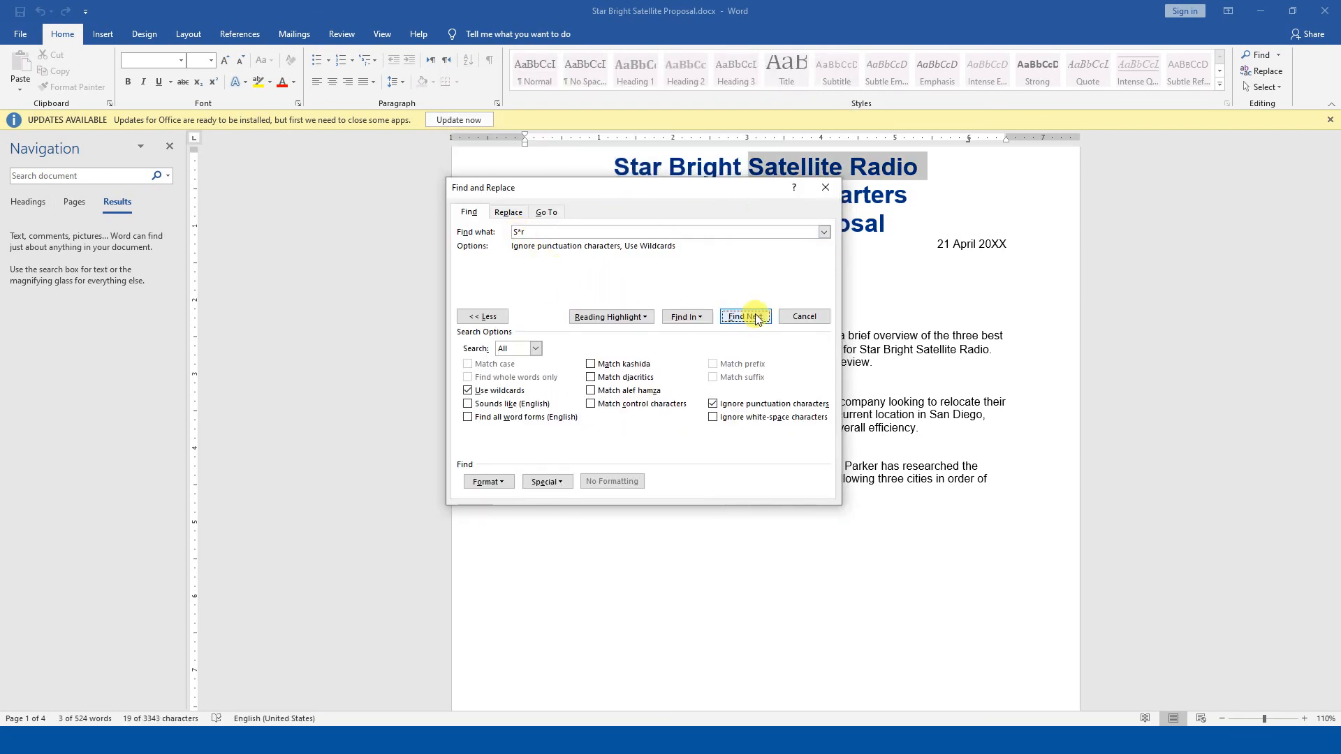
click(756, 317)
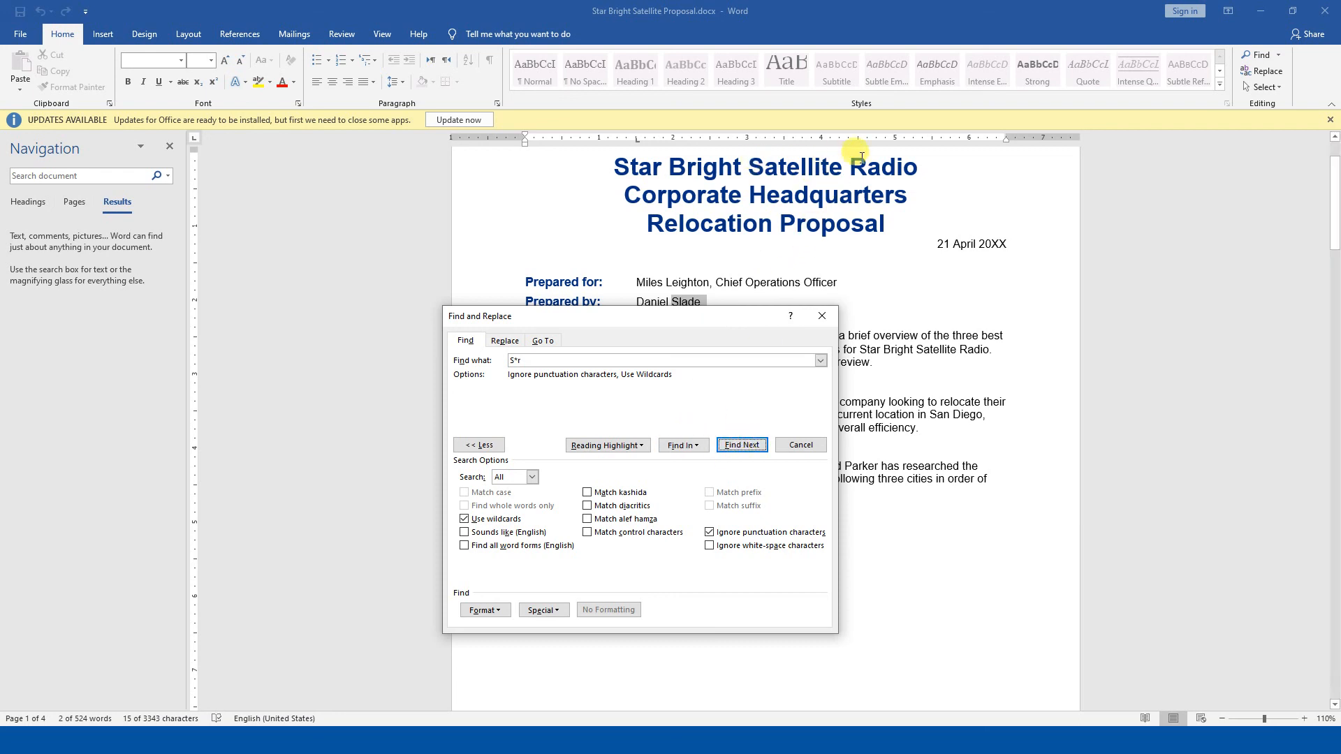
click(741, 445)
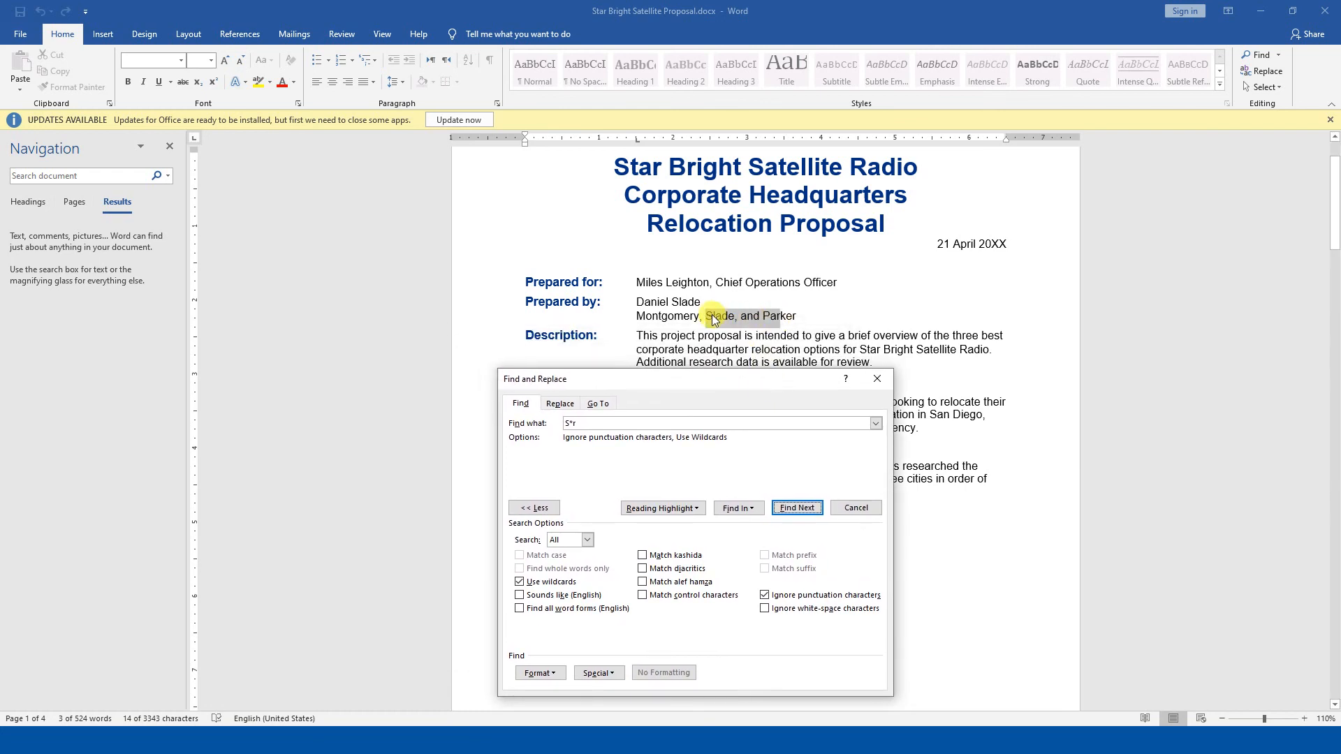
click(803, 508)
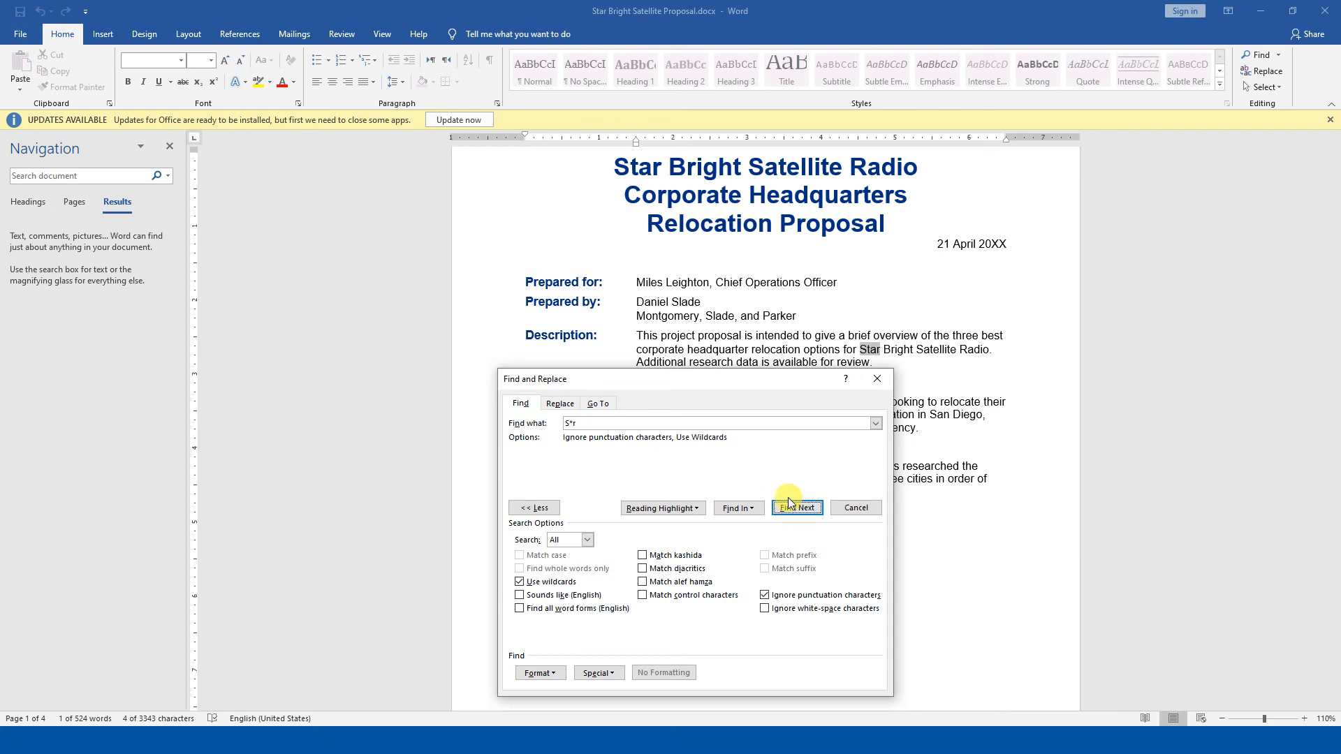
Change the wildcard pattern to "S?r" and step through its matches until the search finishes
click(573, 423)
key(BackSpace)
text(?)
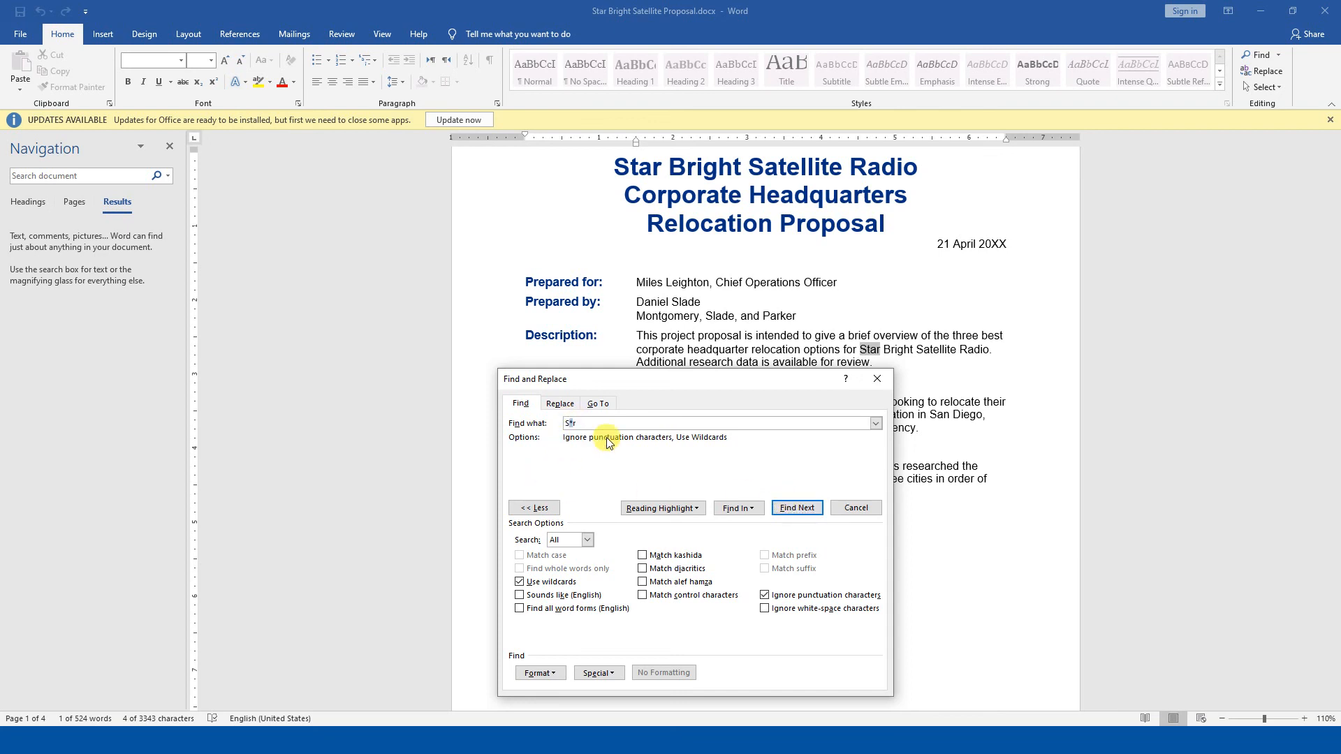
click(796, 508)
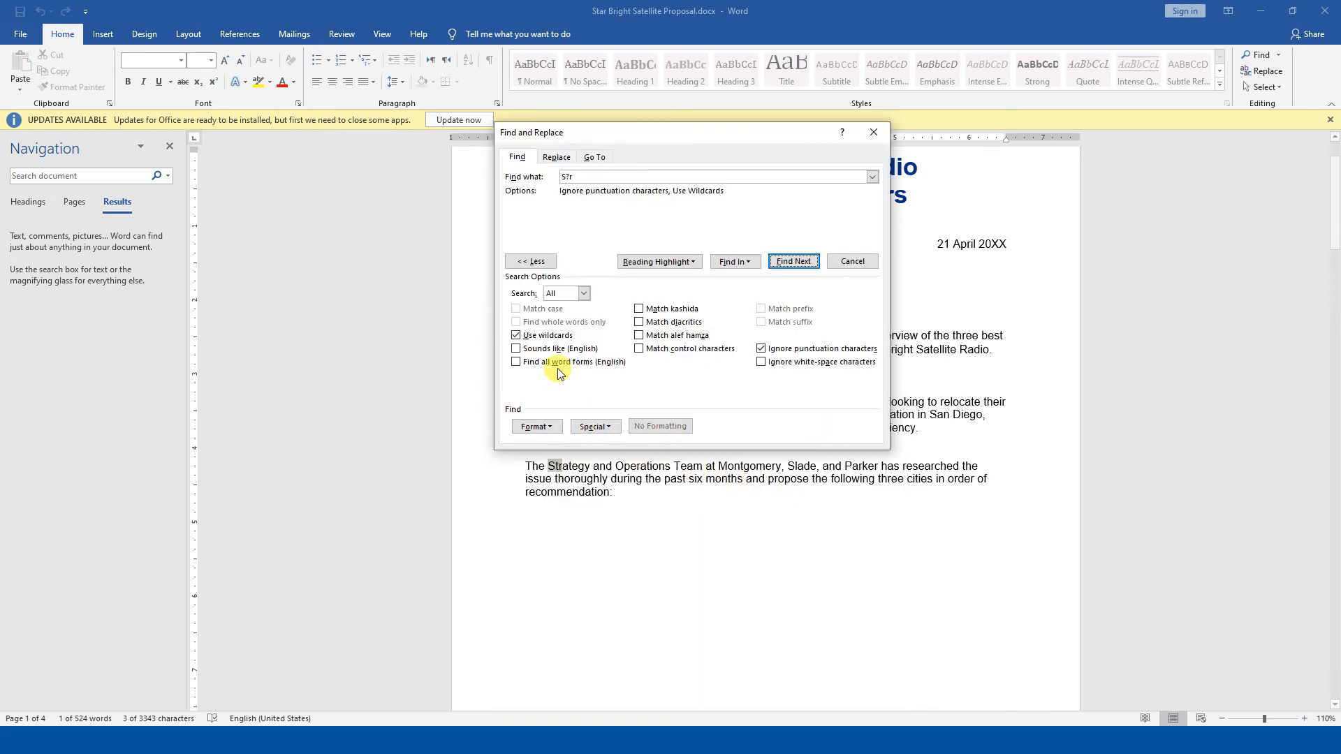
click(793, 261)
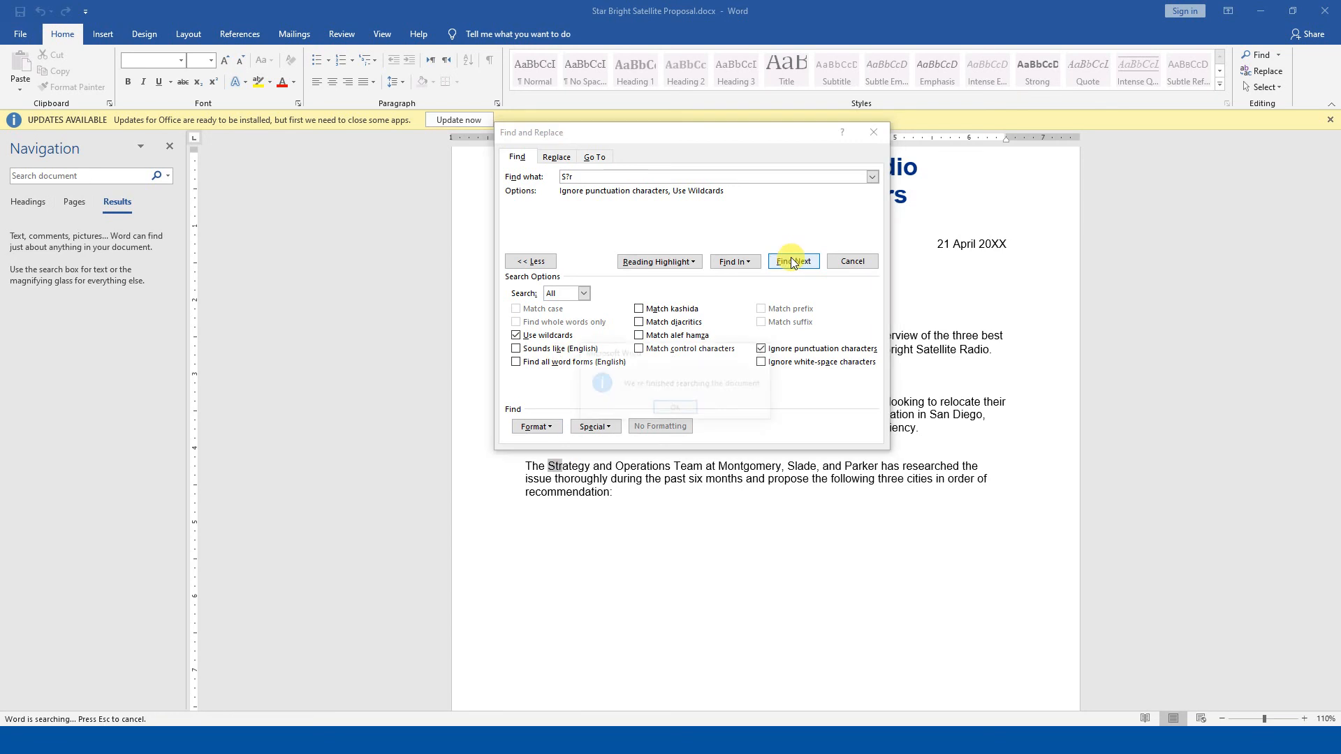
click(690, 410)
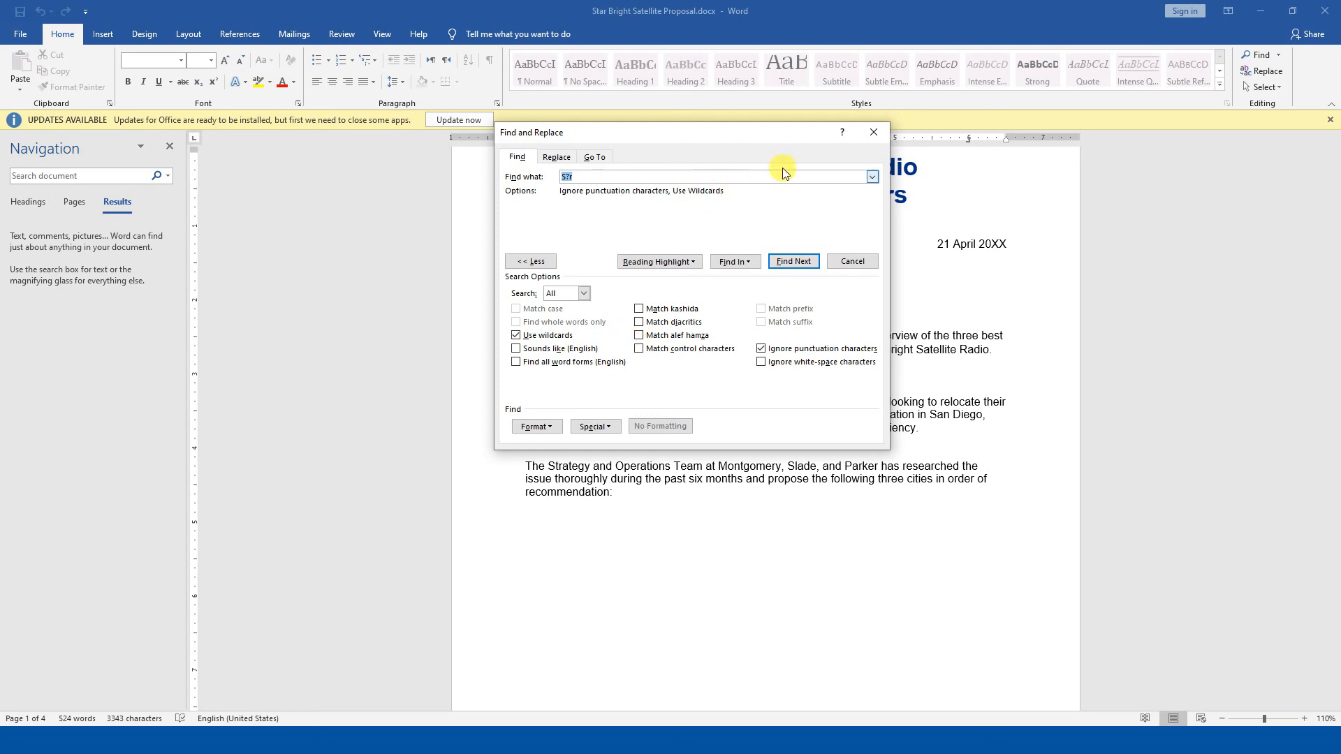
Close Find and Replace, switch to the running PowerPoint slide show and advance it to the "Watch These Also" slide
click(873, 133)
key(alt+Tab)
key(alt+Tab)
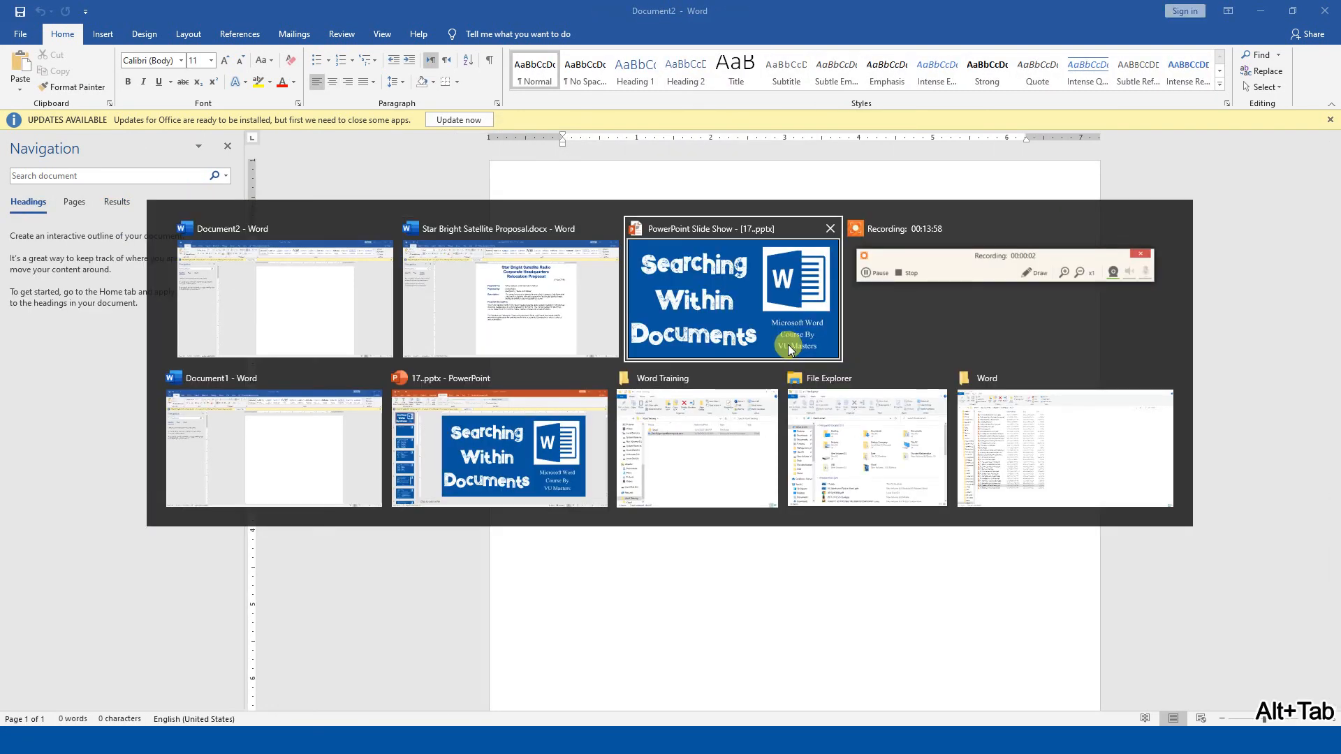
click(788, 345)
click(788, 344)
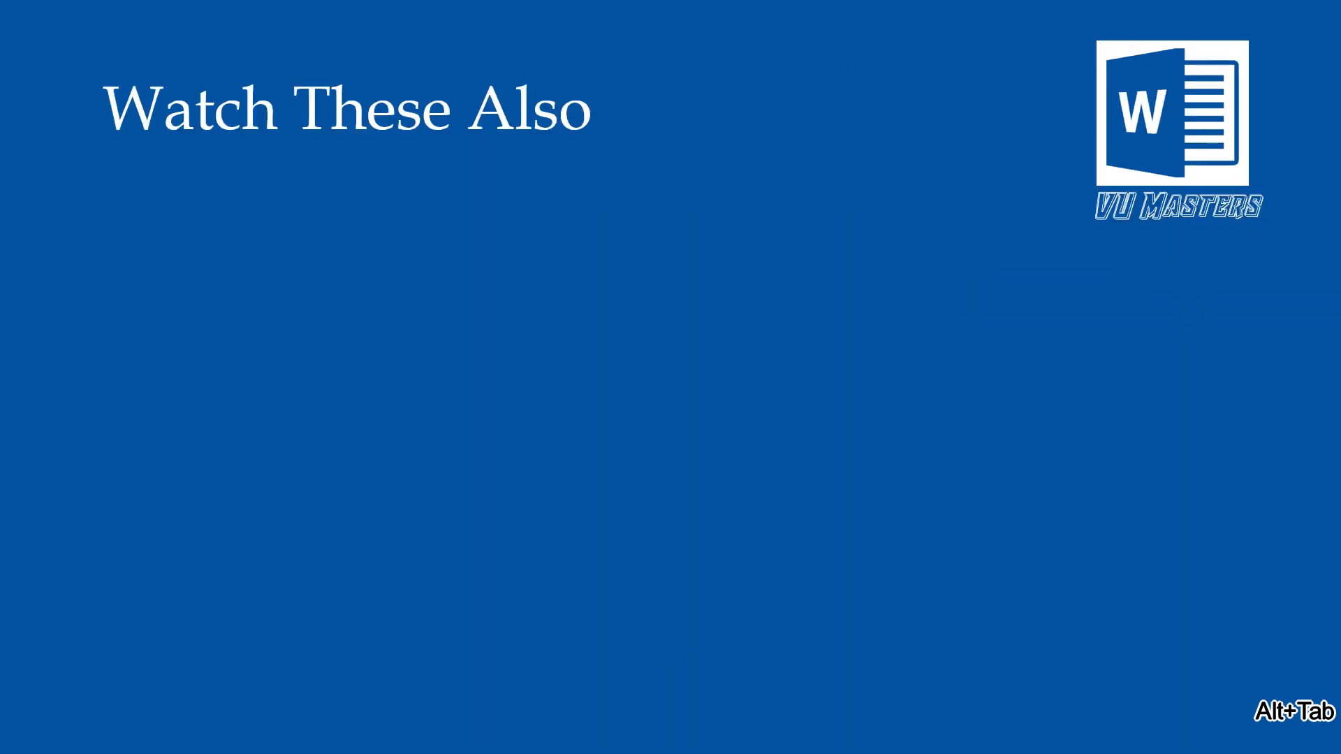